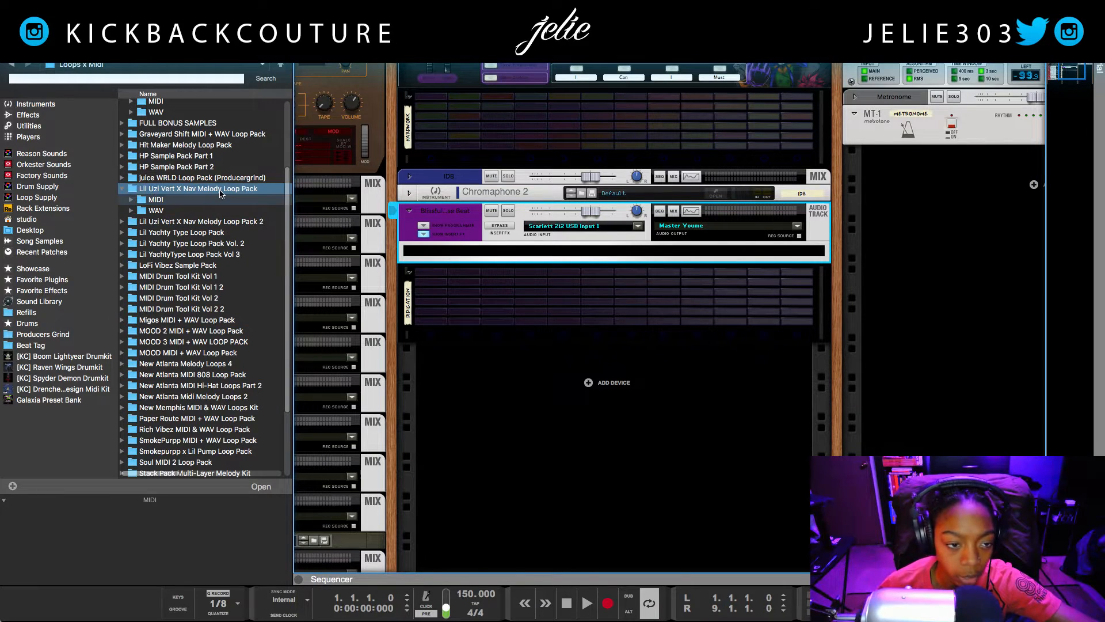
- Hide the browser and add the Cableguys ShaperBox effect to the Blissful 150bpm Gross Beat audio track
{"action": "double_click", "coordinate": [452, 210]}
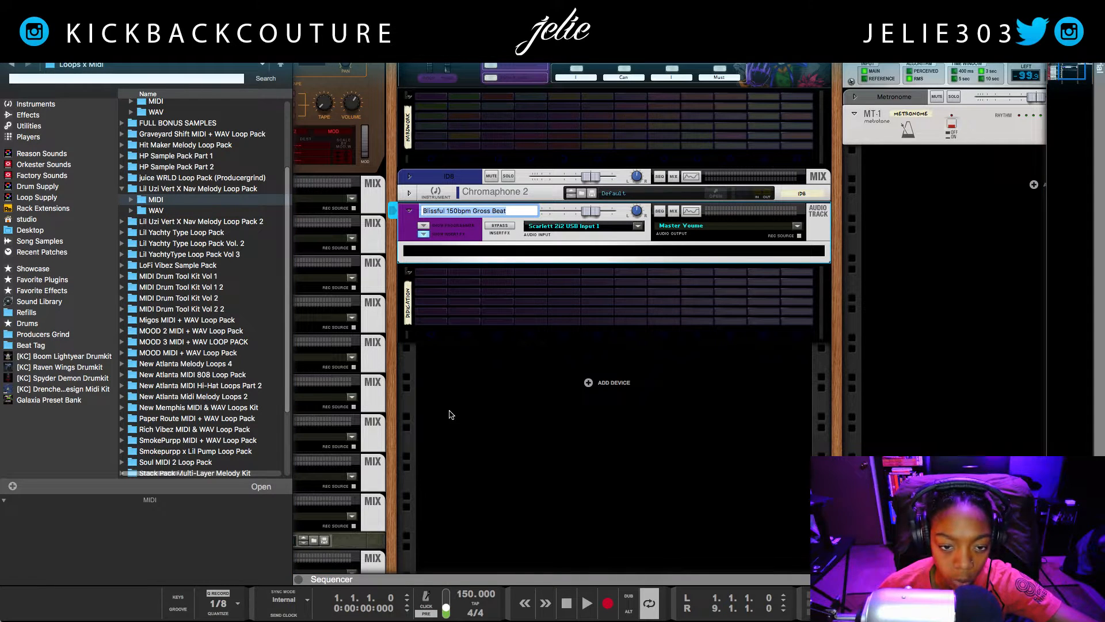
{"action": "key", "text": "Return"}
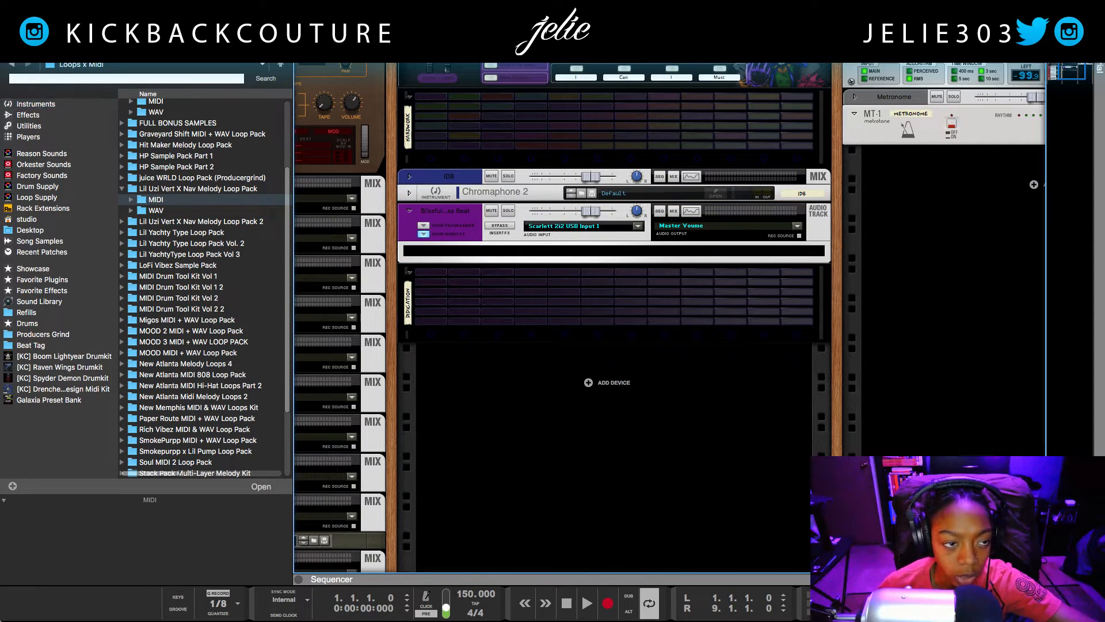
{"action": "key", "text": "F3"}
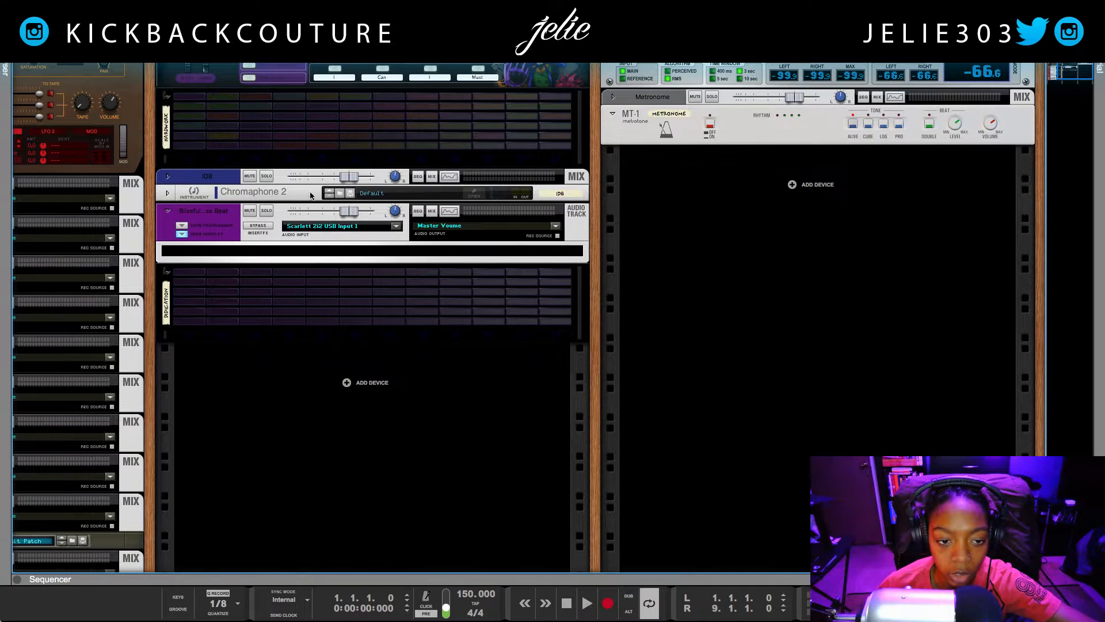
{"action": "right_click", "coordinate": [331, 251]}
{"action": "mouse_move", "coordinate": [393, 378]}
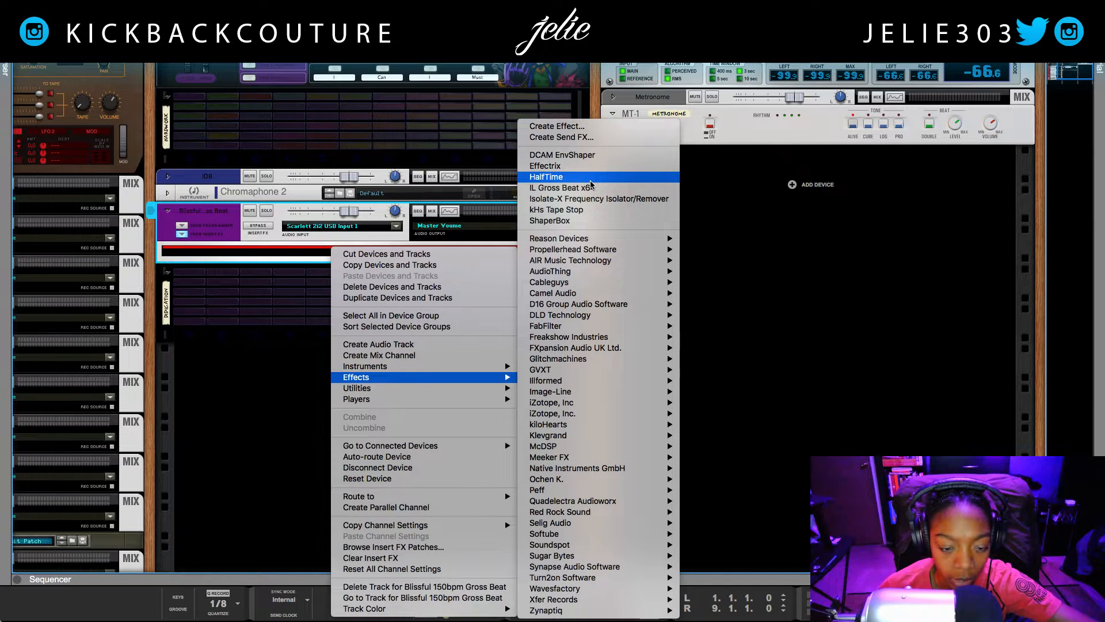
{"action": "mouse_move", "coordinate": [609, 386]}
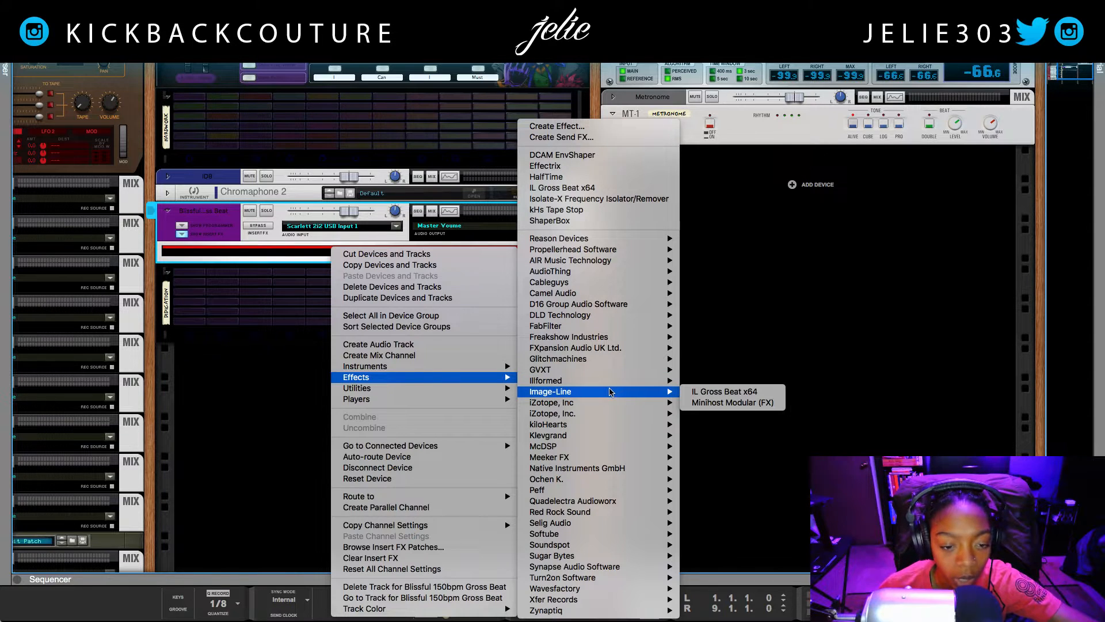
{"action": "mouse_move", "coordinate": [591, 282]}
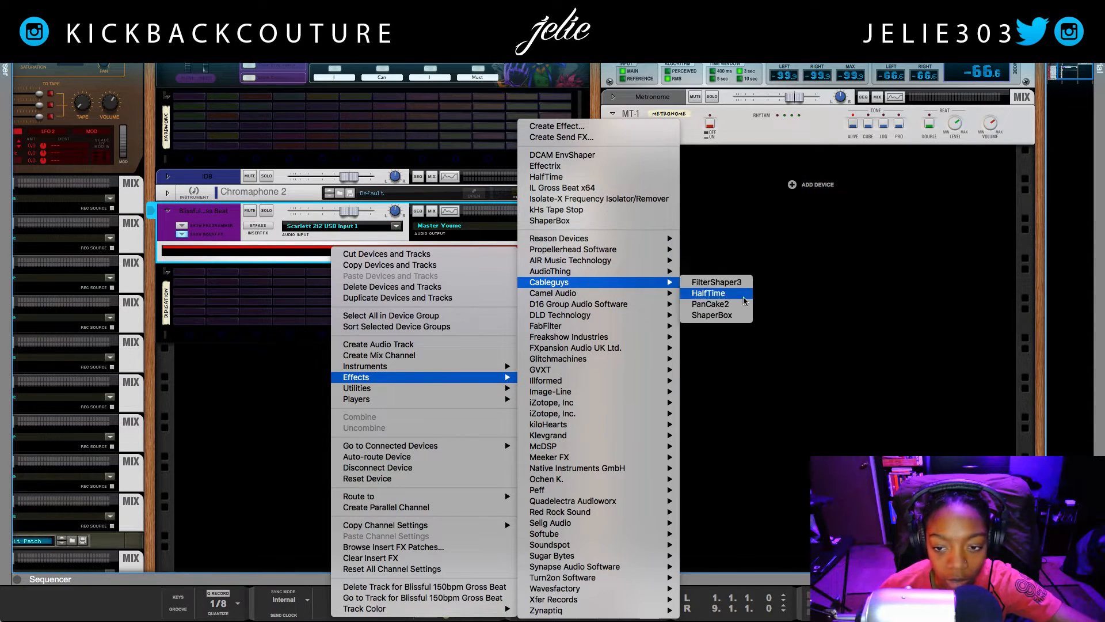
{"action": "left_click", "coordinate": [714, 315]}
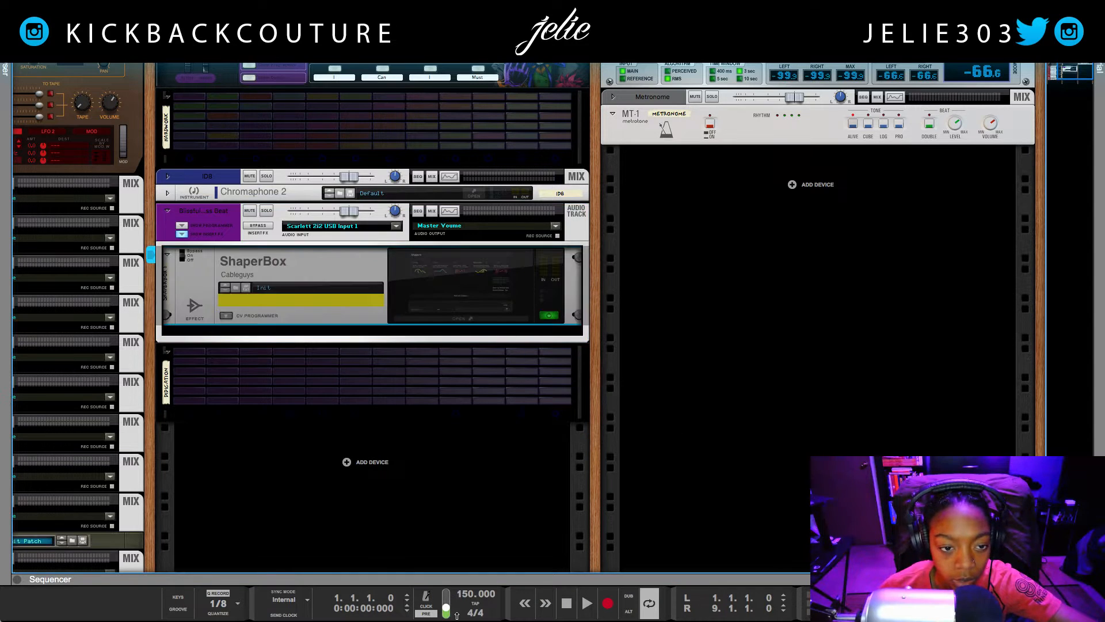
- Start playback of the beat and open the ShaperBox plugin window
{"action": "left_click", "coordinate": [584, 604]}
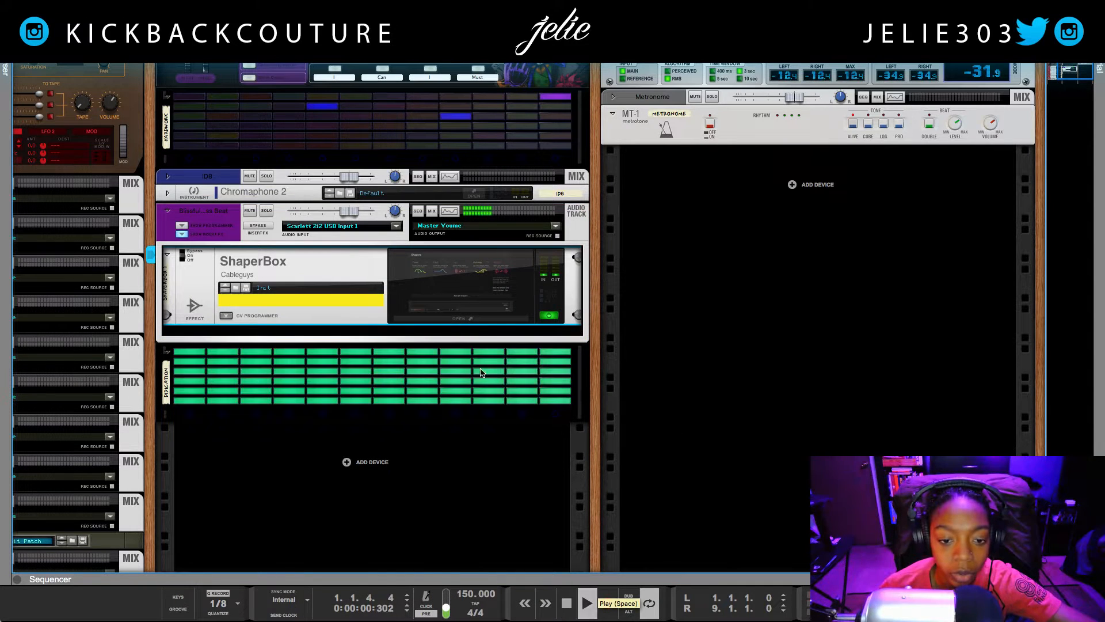
{"action": "left_click", "coordinate": [469, 320]}
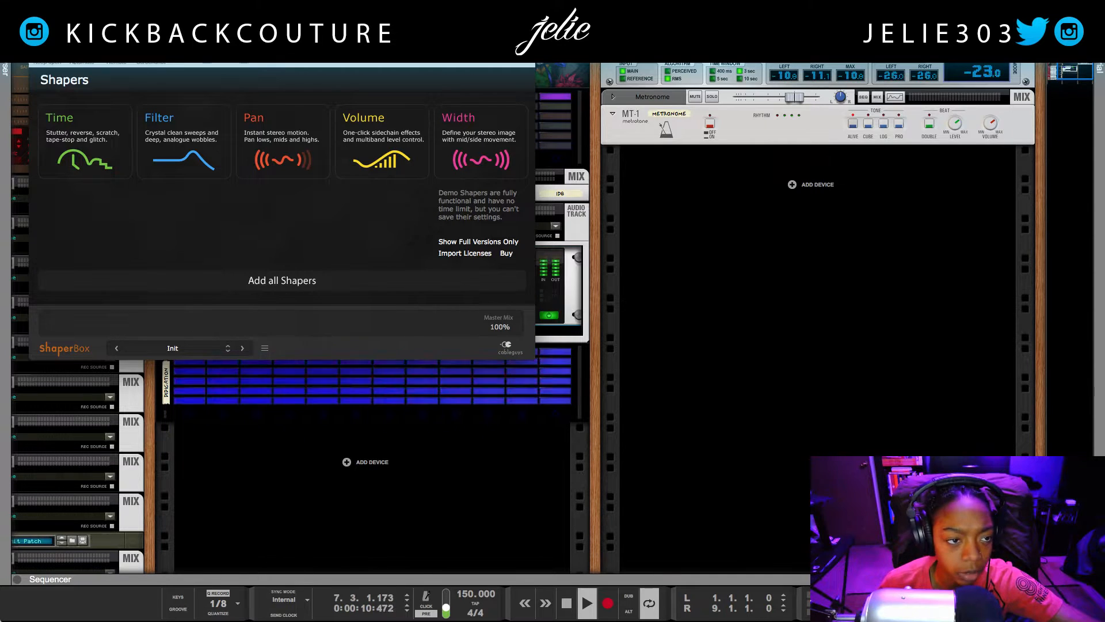
- Expand the sequencer below the rack and reposition the ShaperBox window so its whole interface is accessible
{"action": "left_click_drag", "start_coordinate": [351, 579], "coordinate": [393, 323]}
{"action": "left_click_drag", "start_coordinate": [287, 561], "coordinate": [201, 543]}
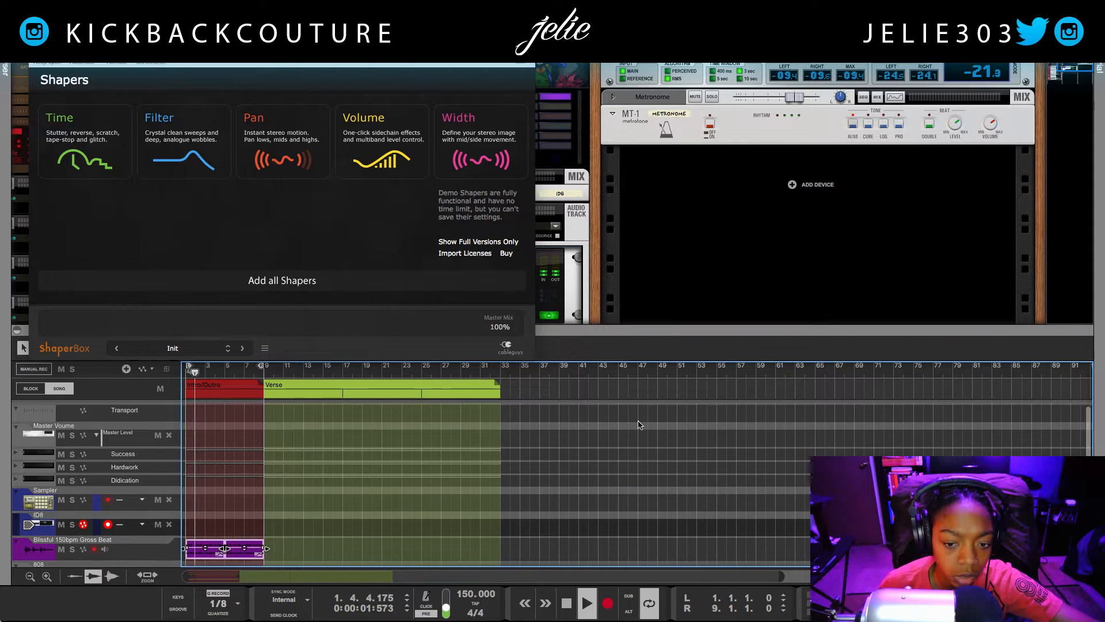
{"action": "left_click_drag", "start_coordinate": [600, 352], "coordinate": [599, 367]}
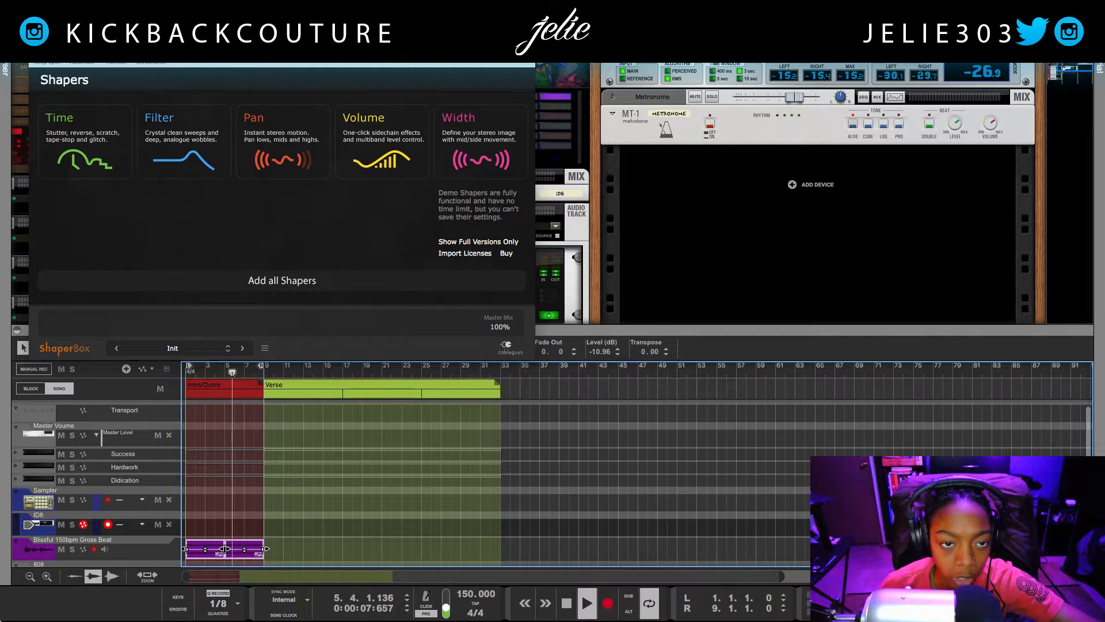
{"action": "left_click_drag", "start_coordinate": [375, 36], "coordinate": [589, 174]}
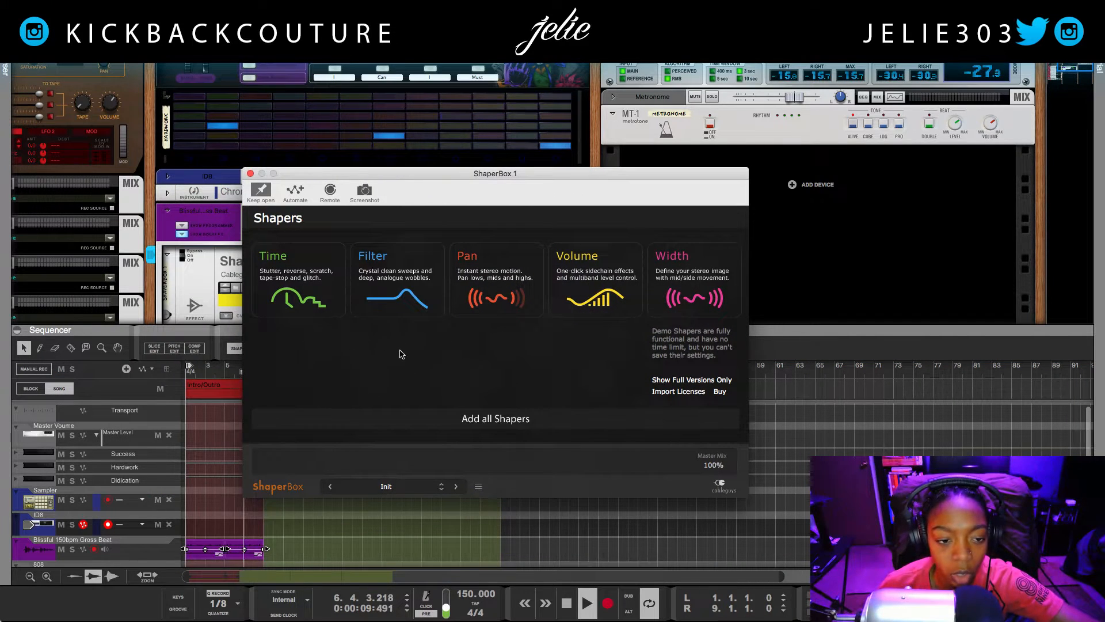
- Add all Shapers to ShaperBox and enable step drawing for the Time shaper's Mid Band Offset curve
{"action": "mouse_move", "coordinate": [271, 294]}
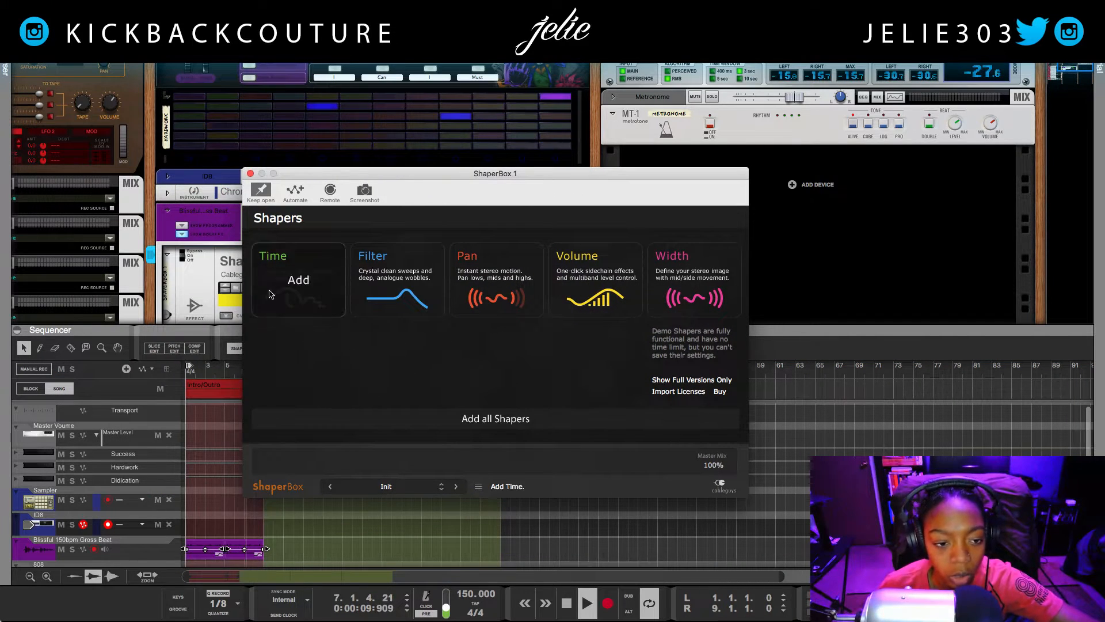
{"action": "left_click", "coordinate": [460, 418]}
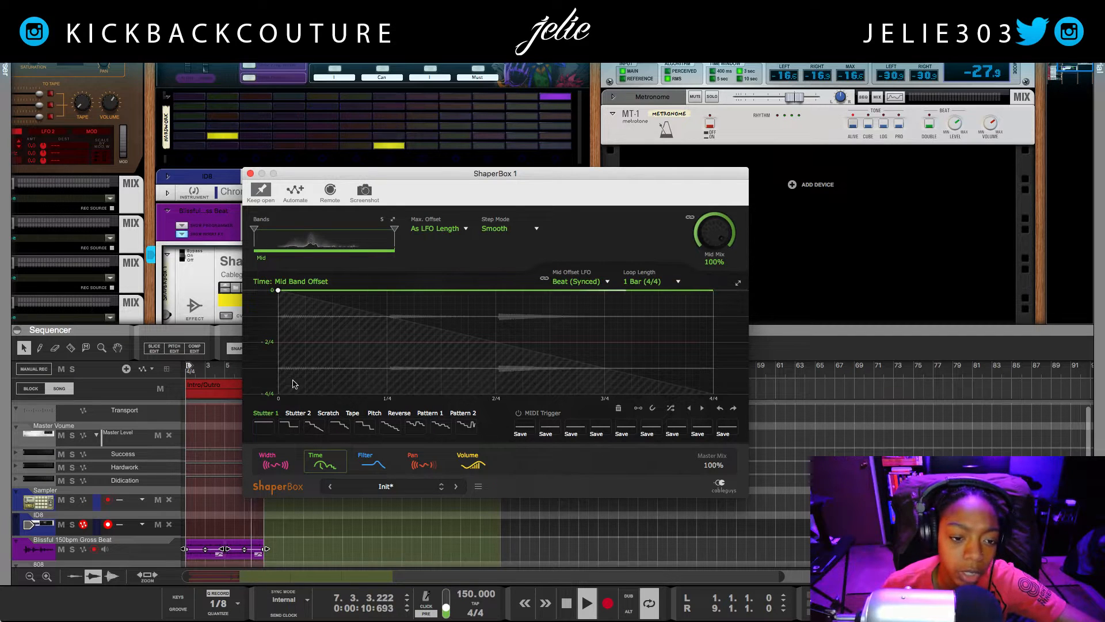
{"action": "left_click", "coordinate": [636, 412]}
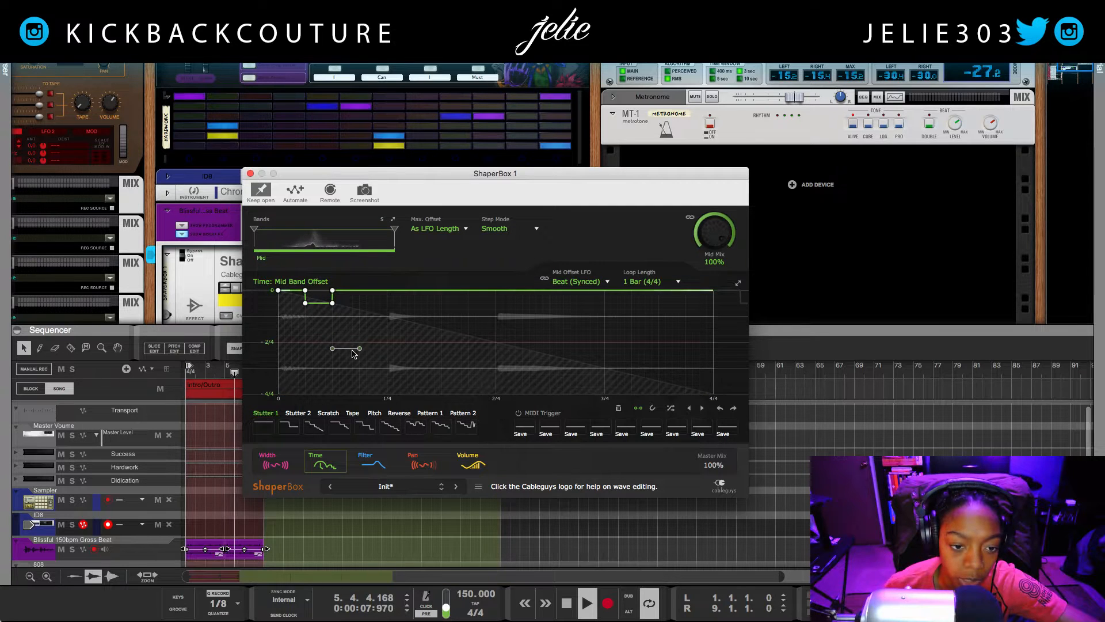
- Try drawing deep steps at the start and at 1/4 of the Mid Band Offset curve, flattening the other trial steps
{"action": "left_click", "coordinate": [423, 349]}
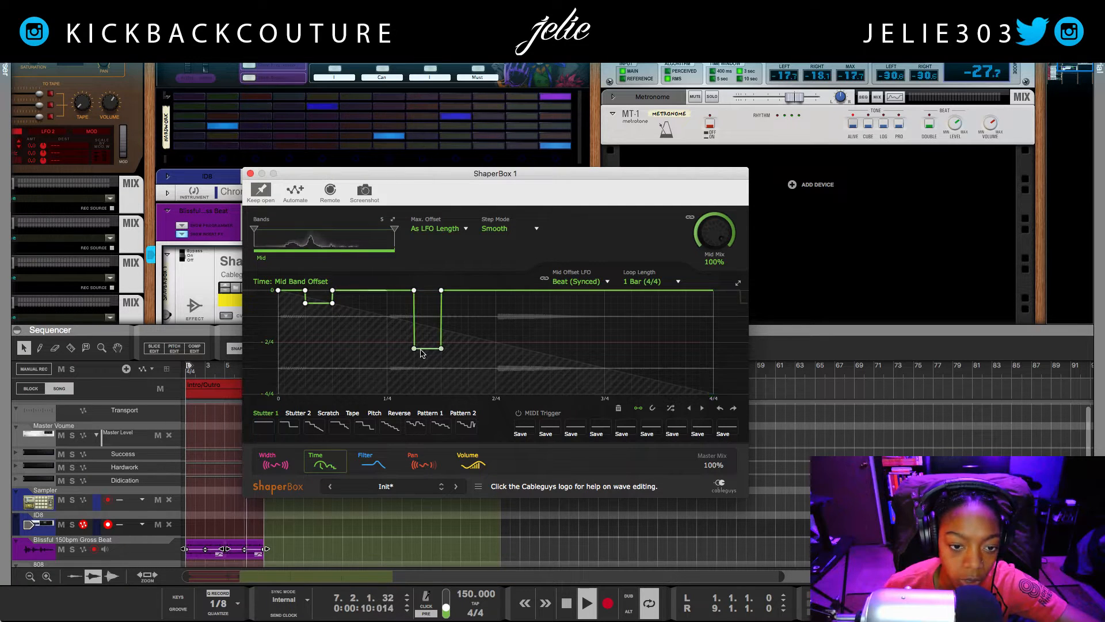
{"action": "left_click", "coordinate": [423, 291]}
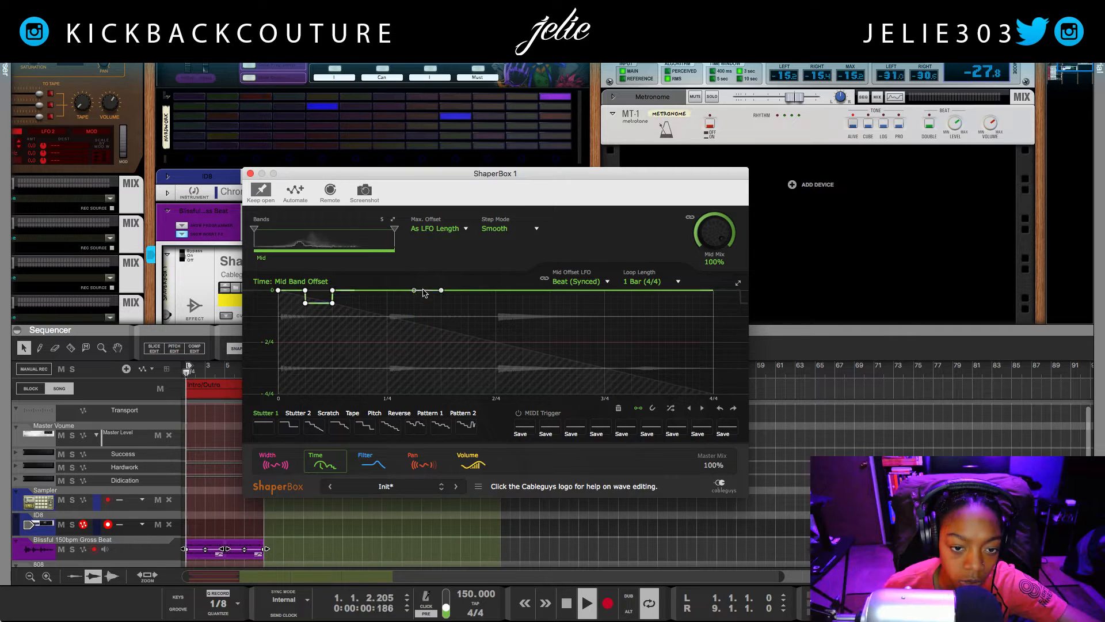
{"action": "left_click", "coordinate": [400, 374]}
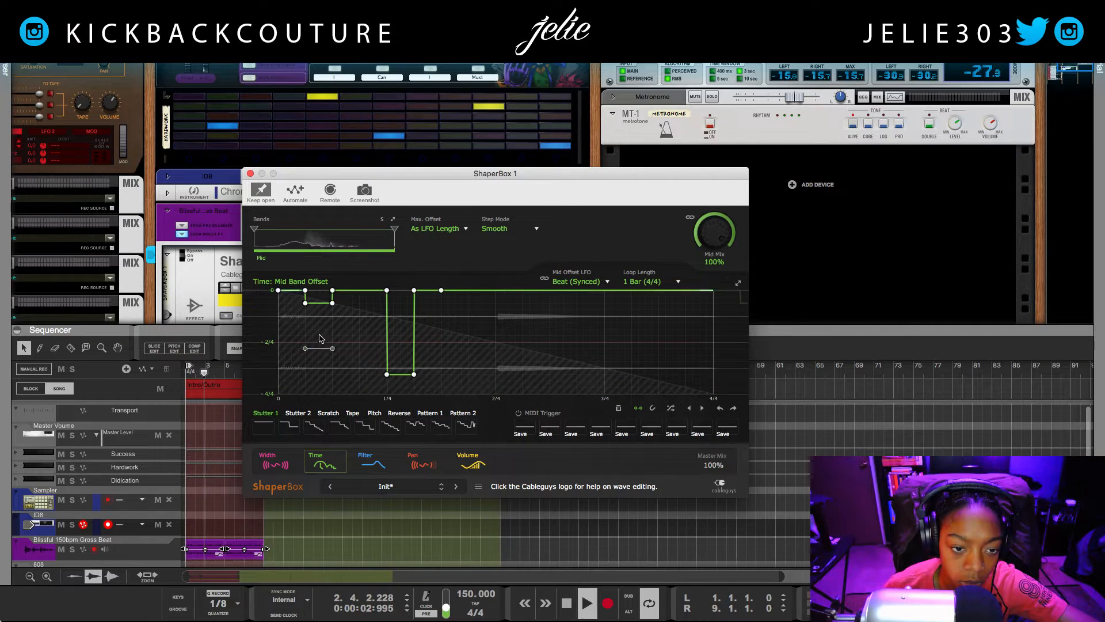
{"action": "left_click", "coordinate": [318, 293]}
{"action": "left_click", "coordinate": [291, 382]}
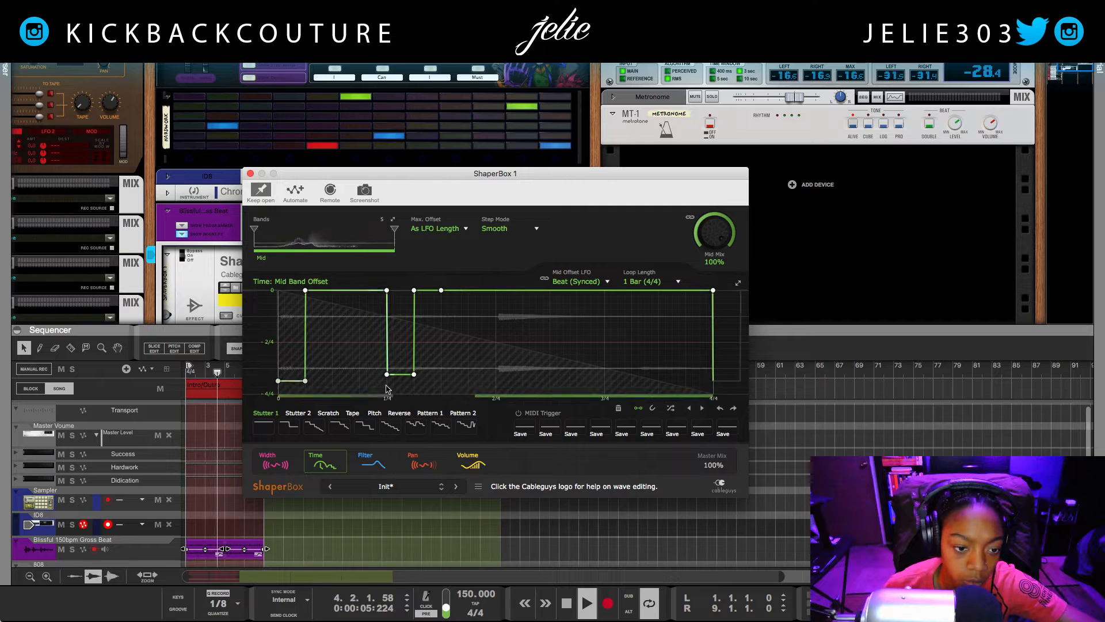
- Load the six-level descending Stutter 1 wave and raise short sections between 3/8 and the end to zero offset
{"action": "left_click", "coordinate": [394, 428]}
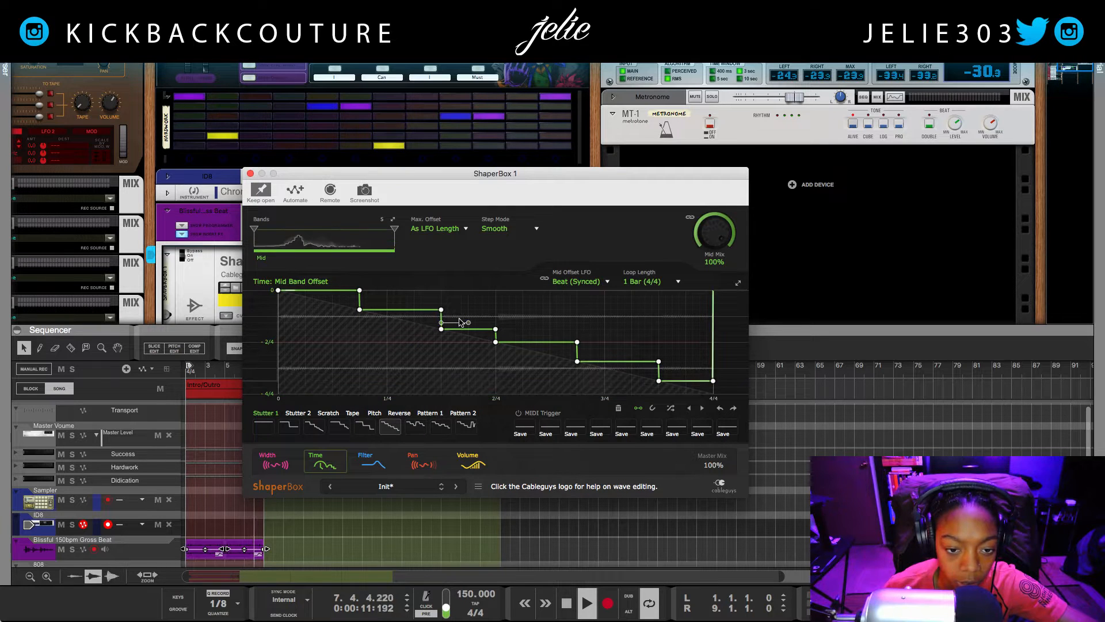
{"action": "left_click_drag", "start_coordinate": [461, 322], "coordinate": [476, 288]}
{"action": "left_click", "coordinate": [488, 293]}
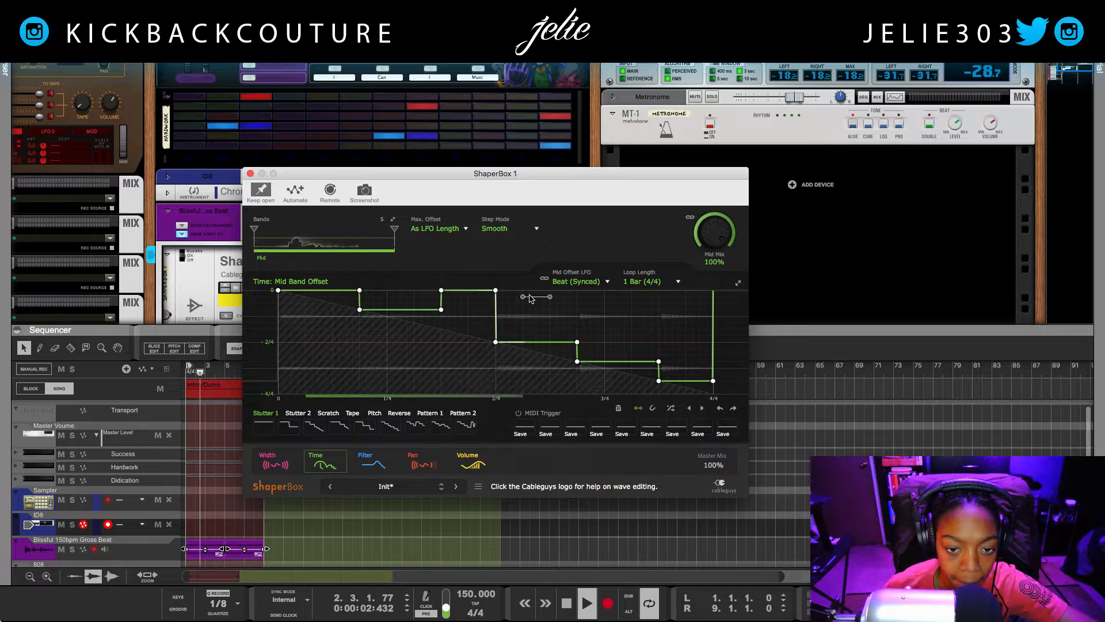
{"action": "left_click", "coordinate": [556, 293]}
{"action": "left_click", "coordinate": [531, 293]}
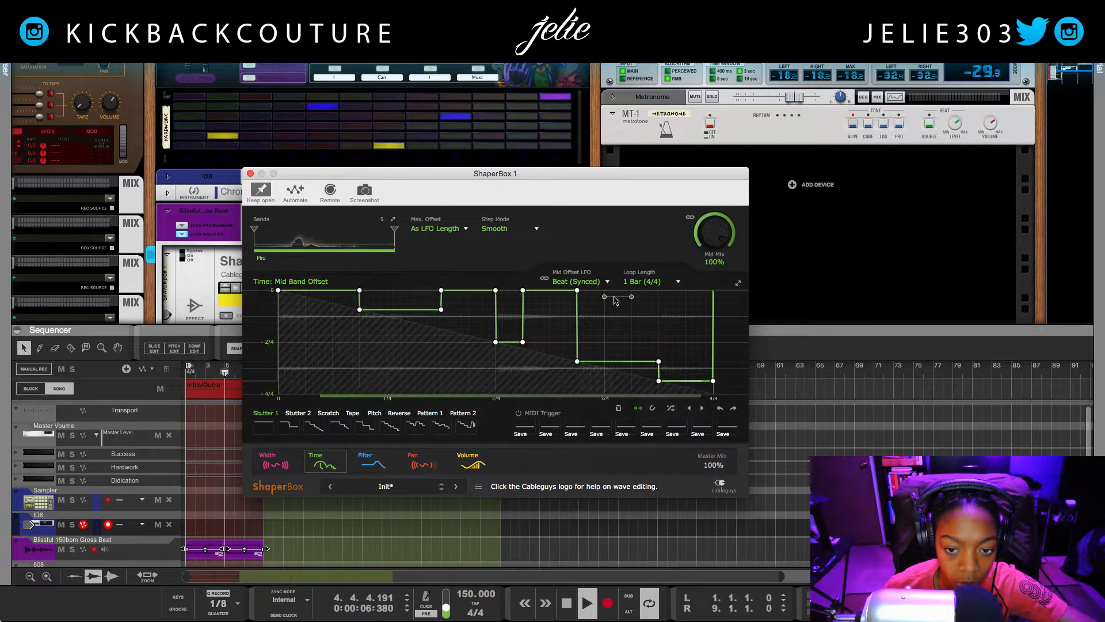
{"action": "left_click", "coordinate": [642, 296]}
{"action": "left_click_drag", "start_coordinate": [644, 294], "coordinate": [644, 290]}
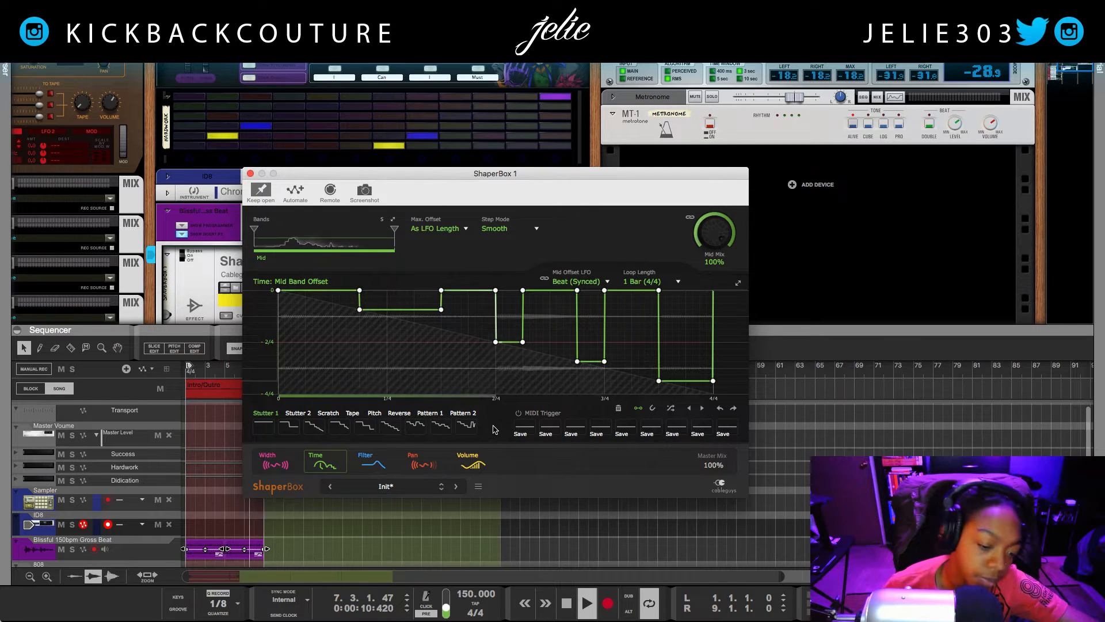
- Flatten the remaining drops from 2/4 onward in the Mid Band Offset curve to zero offset
{"action": "mouse_move", "coordinate": [315, 448]}
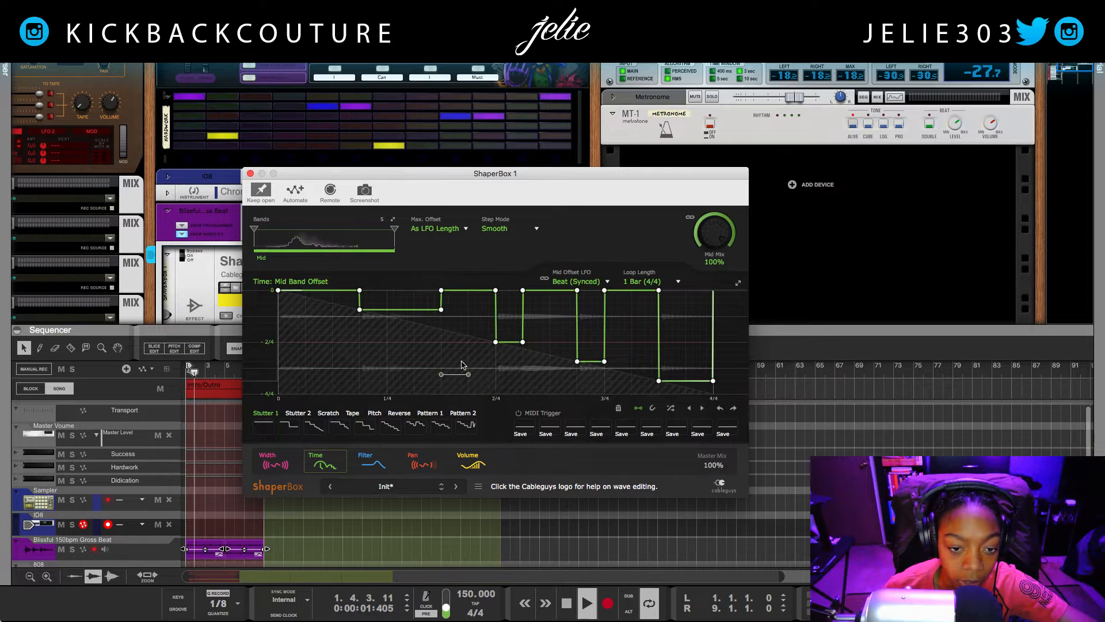
{"action": "left_click", "coordinate": [686, 297]}
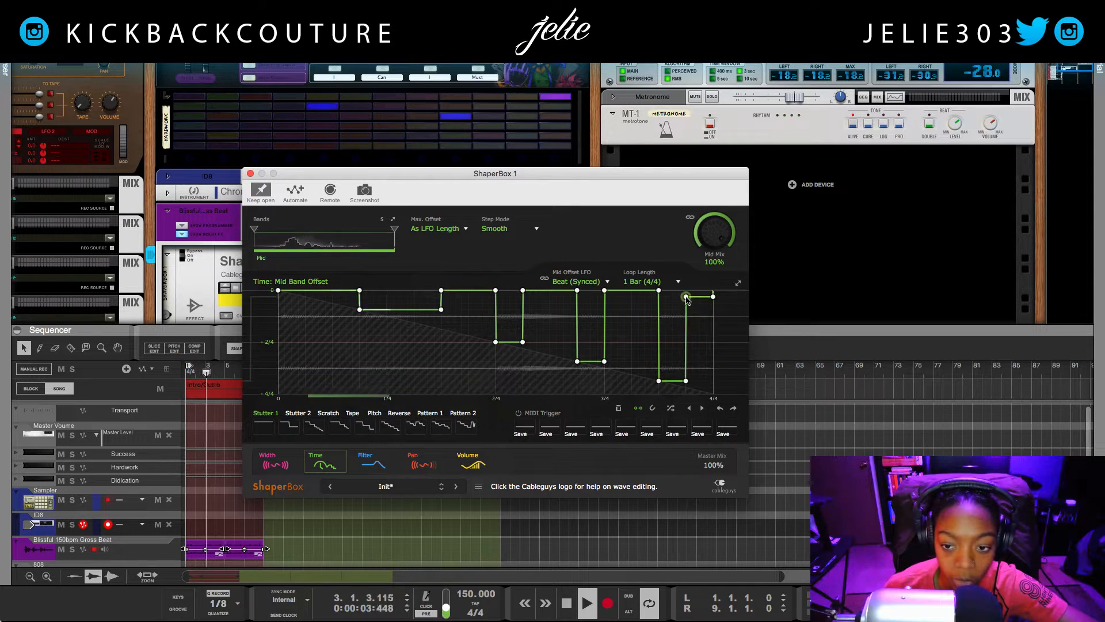
{"action": "left_click", "coordinate": [700, 295]}
{"action": "left_click", "coordinate": [672, 292]}
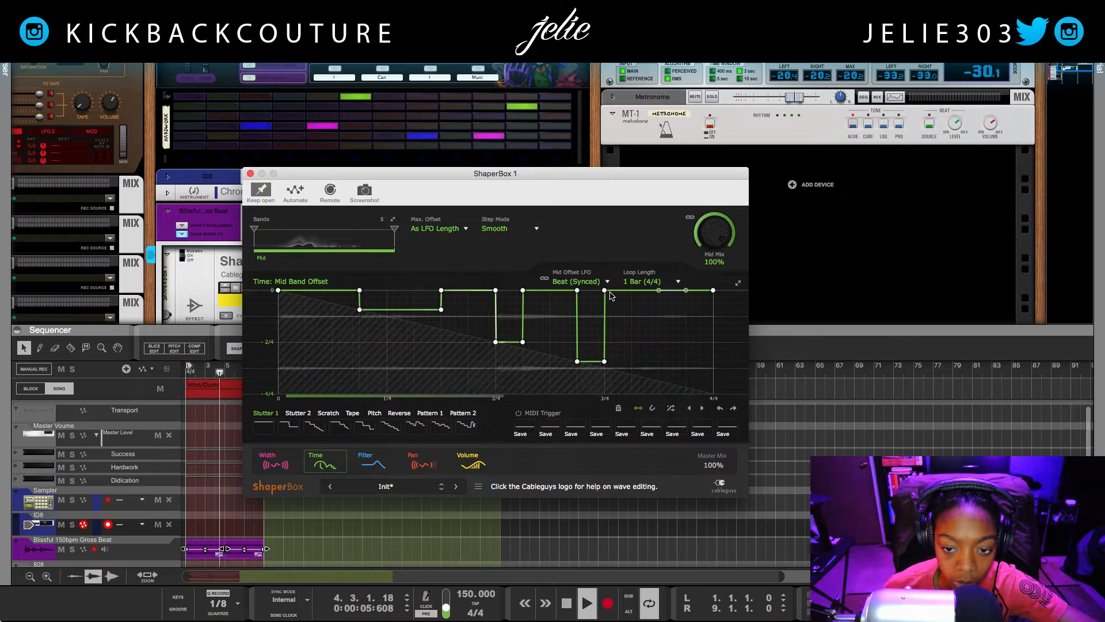
{"action": "left_click", "coordinate": [592, 293]}
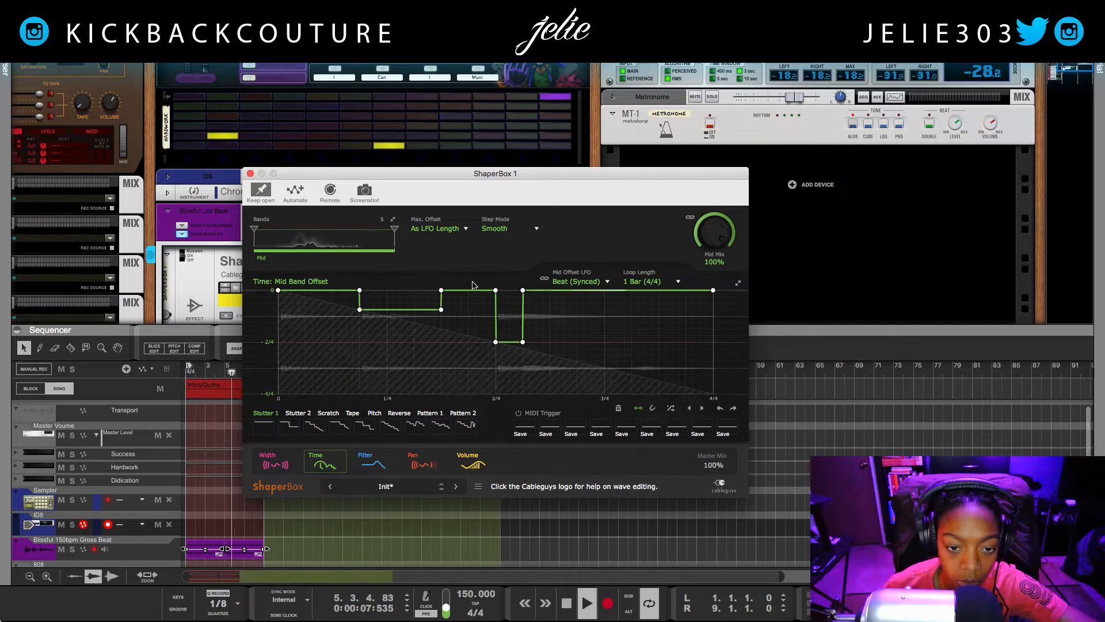
{"action": "left_click", "coordinate": [513, 293]}
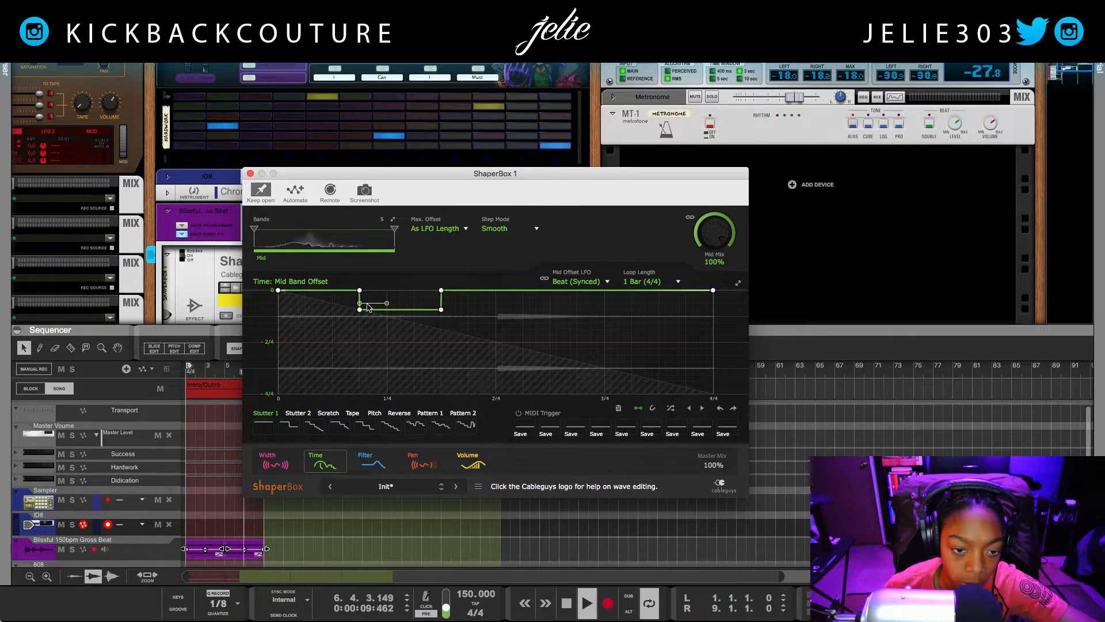
{"action": "mouse_move", "coordinate": [321, 450]}
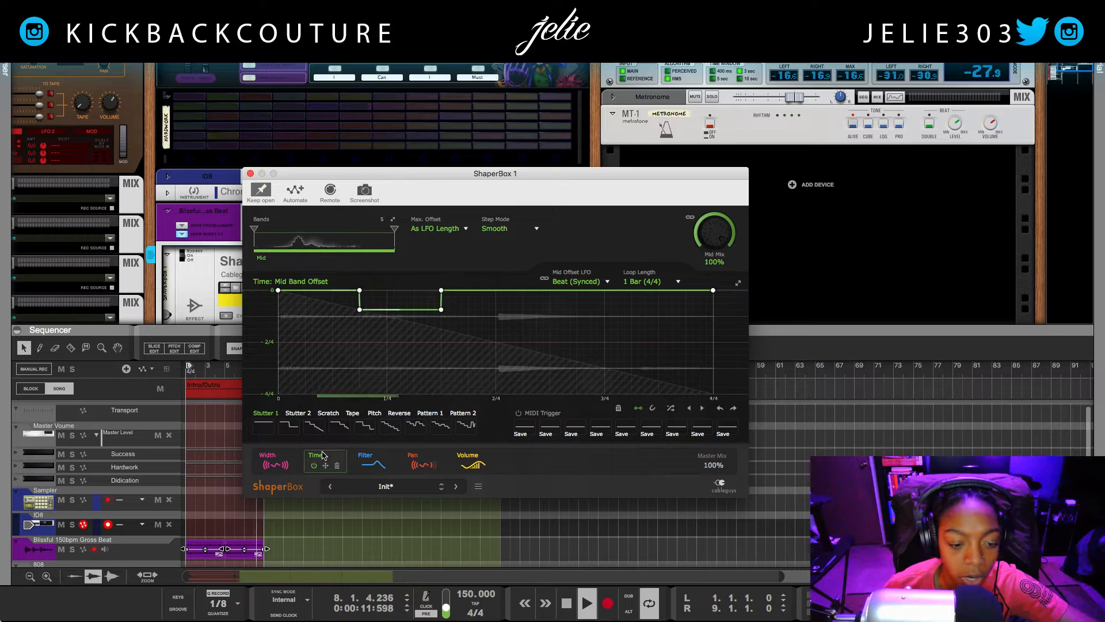
- Load the three-level descending Stutter 1 wave and smooth its first drop into a curve
{"action": "left_click", "coordinate": [366, 426]}
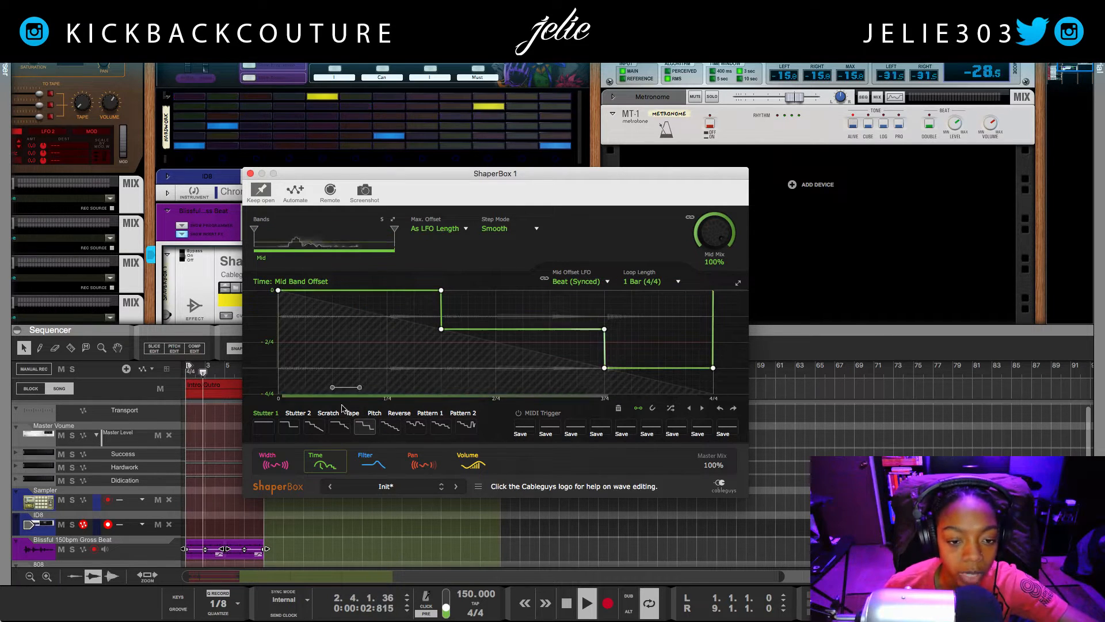
{"action": "left_click", "coordinate": [442, 289]}
{"action": "left_click_drag", "start_coordinate": [441, 291], "coordinate": [443, 331]}
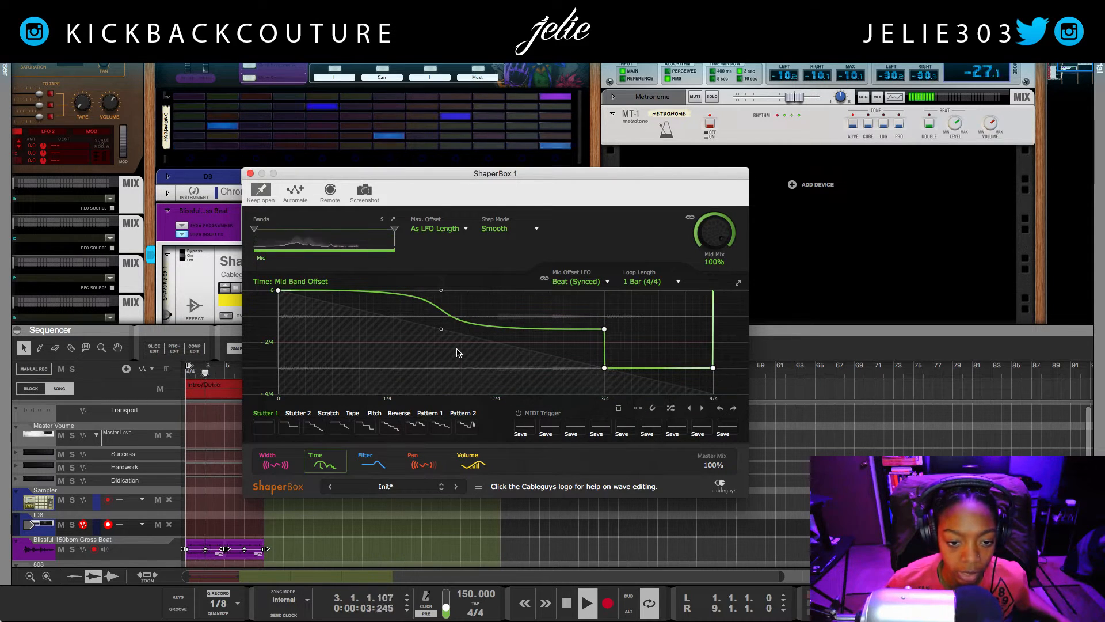
- Select both points of the smoothed first drop and shift them earlier, to just past the 1/4 mark
{"action": "left_click_drag", "start_coordinate": [459, 338], "coordinate": [410, 270]}
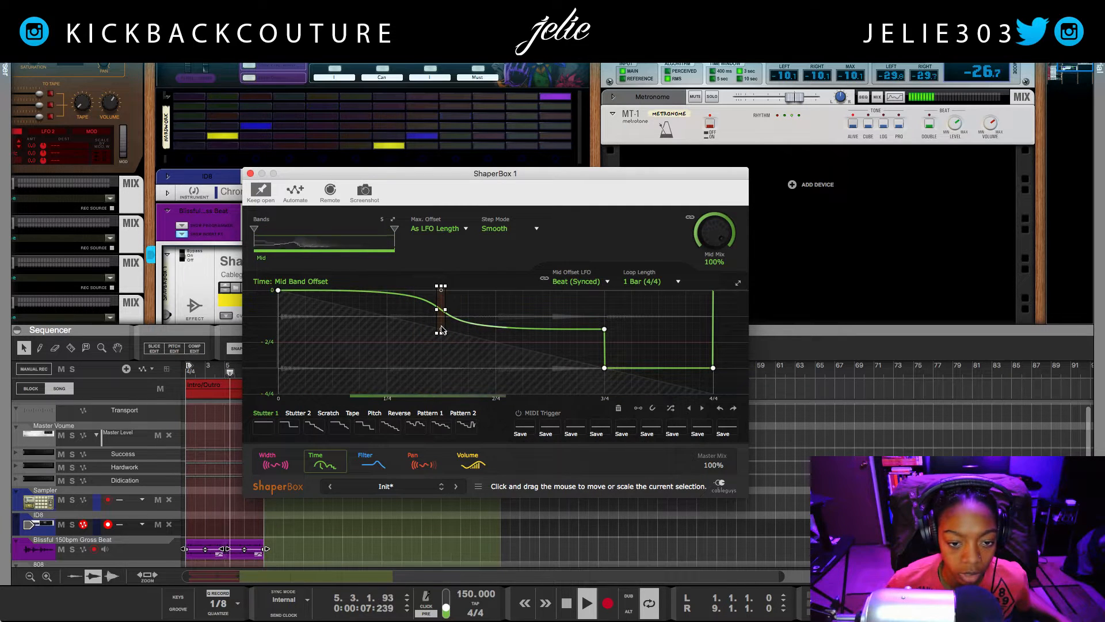
{"action": "left_click_drag", "start_coordinate": [441, 310], "coordinate": [413, 309]}
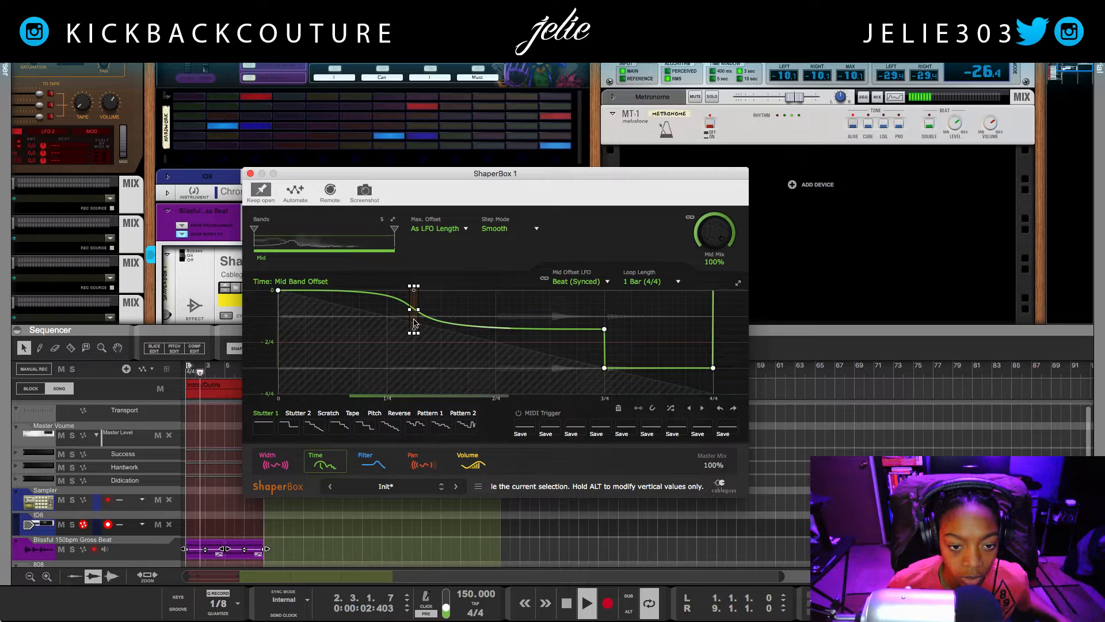
{"action": "left_click_drag", "start_coordinate": [414, 323], "coordinate": [402, 323]}
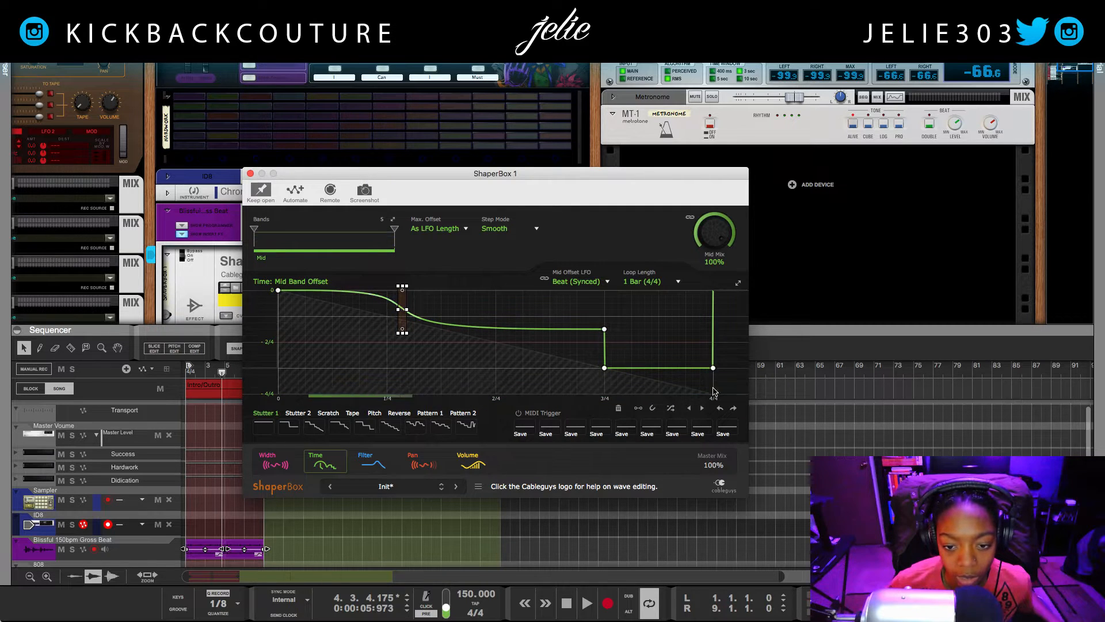
- Lower the curve's end point to the 4/4 offset and smooth the drop at the 3/4 mark
{"action": "left_click_drag", "start_coordinate": [714, 373], "coordinate": [714, 394]}
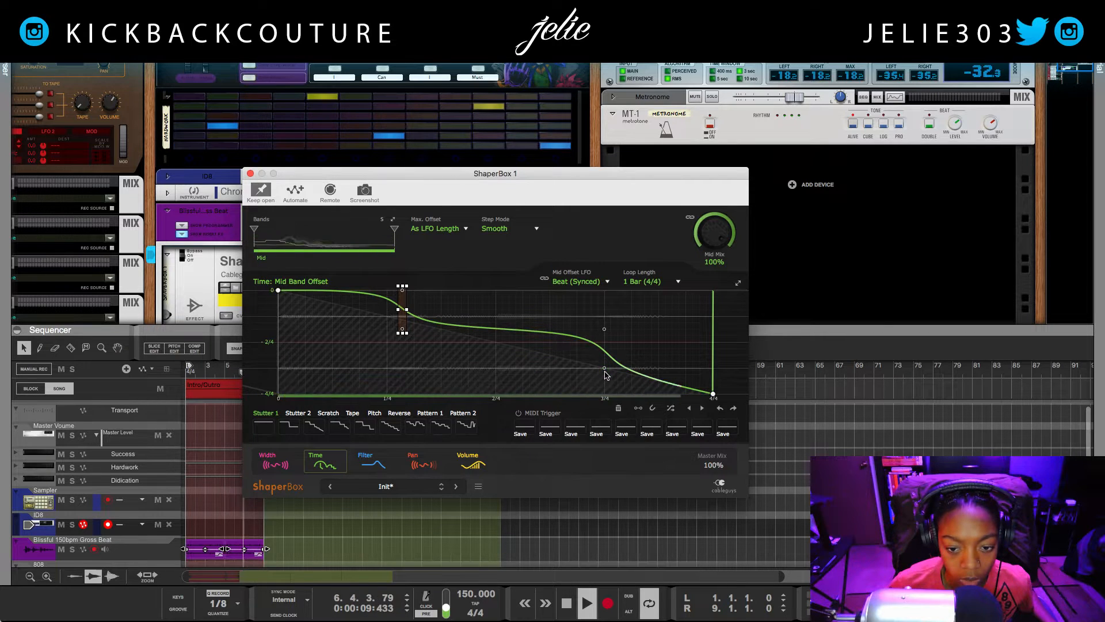
- Sharpen the lower point of the 3/4 drop and shift its soft upper point to slightly before 3/4
{"action": "left_click", "coordinate": [605, 369]}
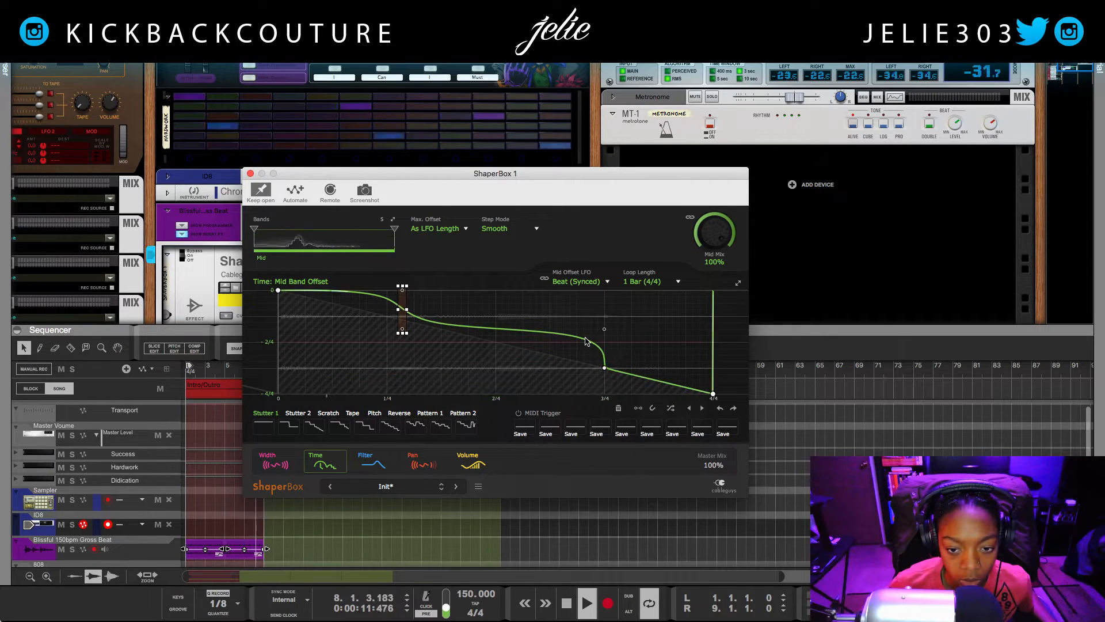
{"action": "double_click", "coordinate": [562, 344]}
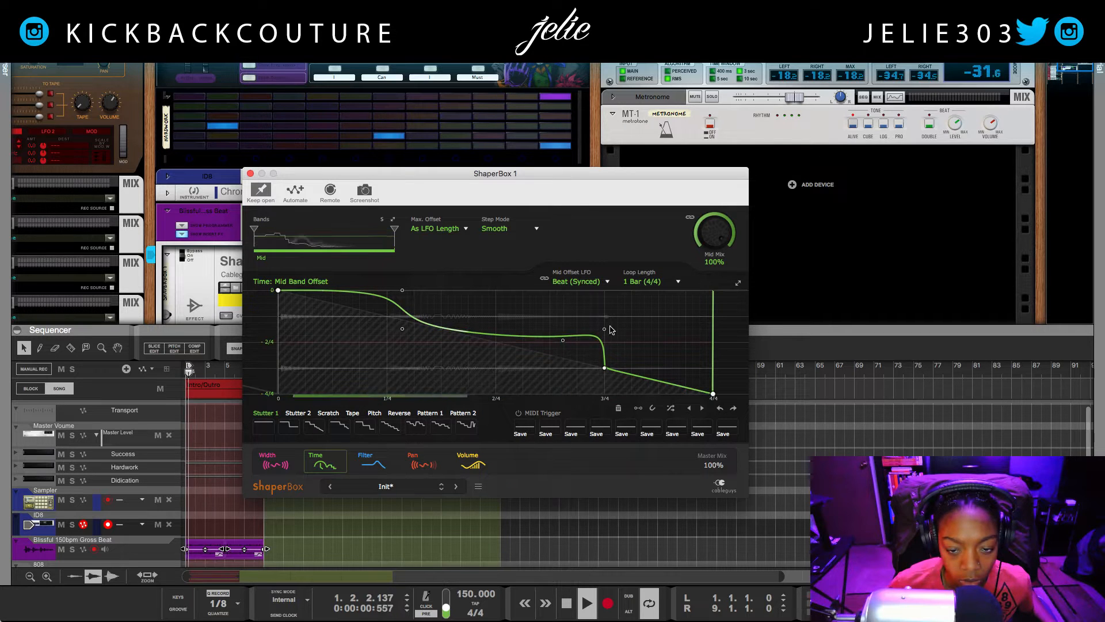
{"action": "mouse_move", "coordinate": [562, 344]}
{"action": "left_mouse_down"}
{"action": "mouse_move", "coordinate": [573, 338]}
{"action": "mouse_move", "coordinate": [560, 344]}
{"action": "left_mouse_up"}
{"action": "double_click", "coordinate": [560, 344]}
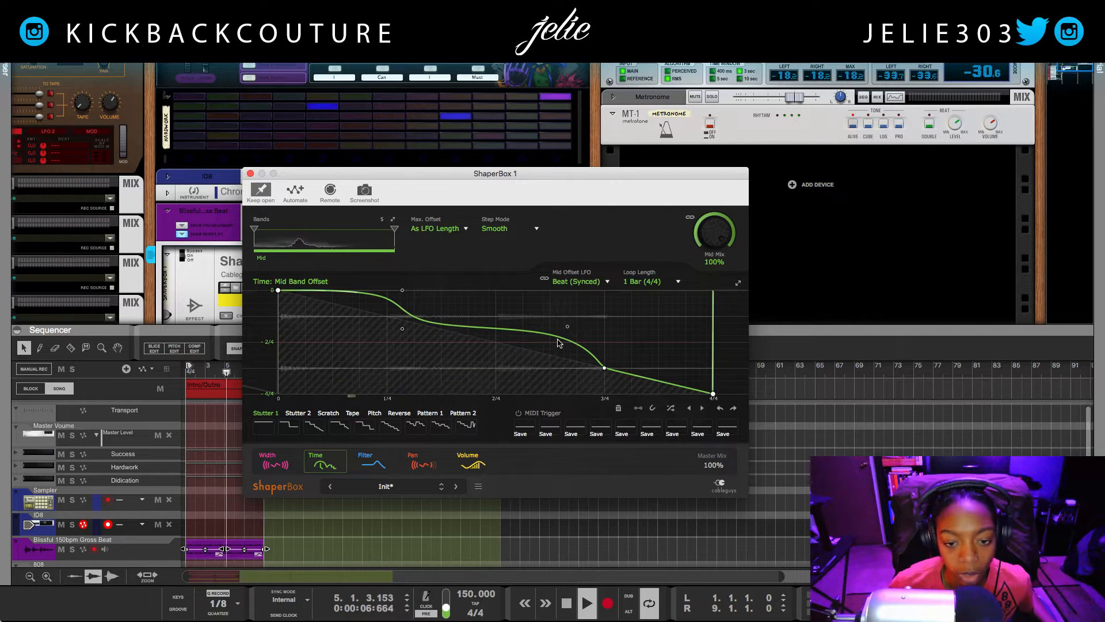
- Reset the Mid Band Offset curve to a flat wave and build a vertical drop to the 2/4 offset at the 2/4 mark
{"action": "mouse_move", "coordinate": [417, 477]}
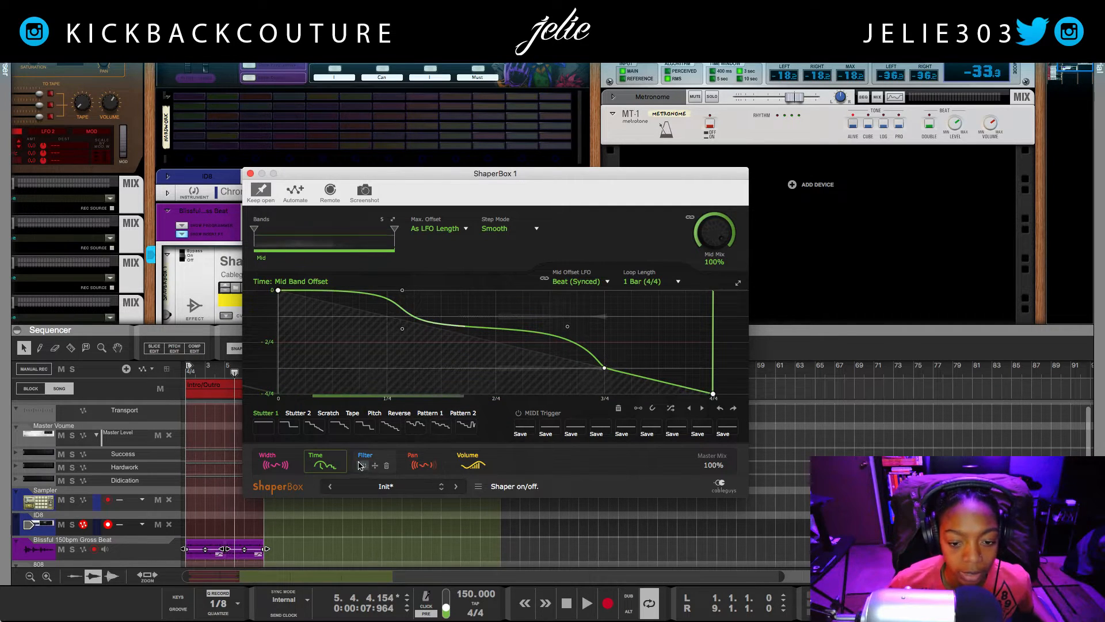
{"action": "left_click", "coordinate": [264, 426]}
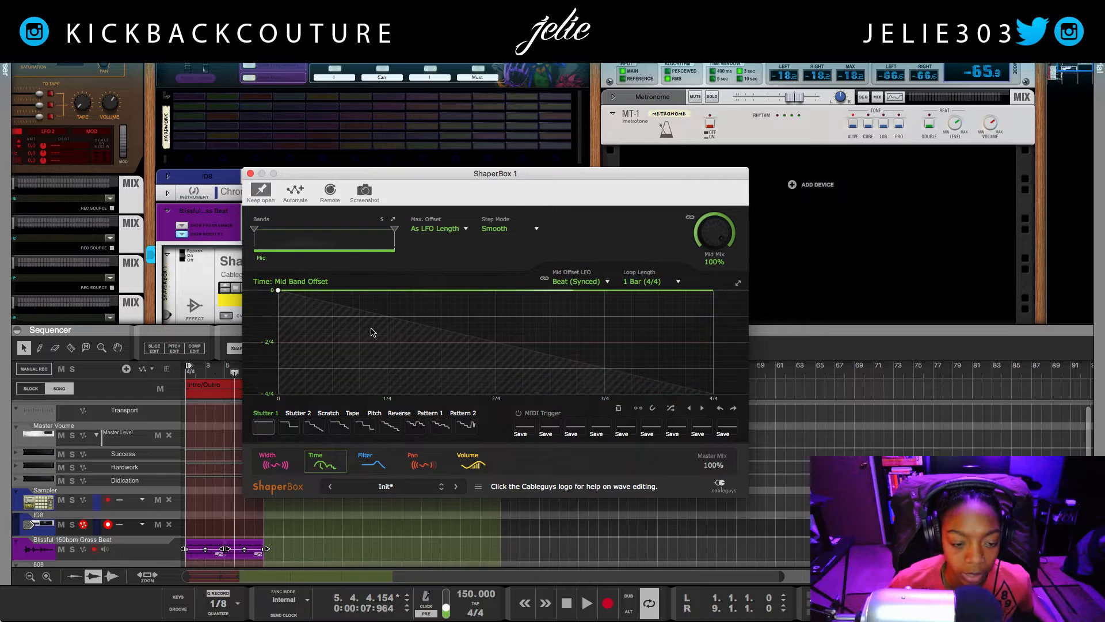
{"action": "left_click", "coordinate": [493, 340]}
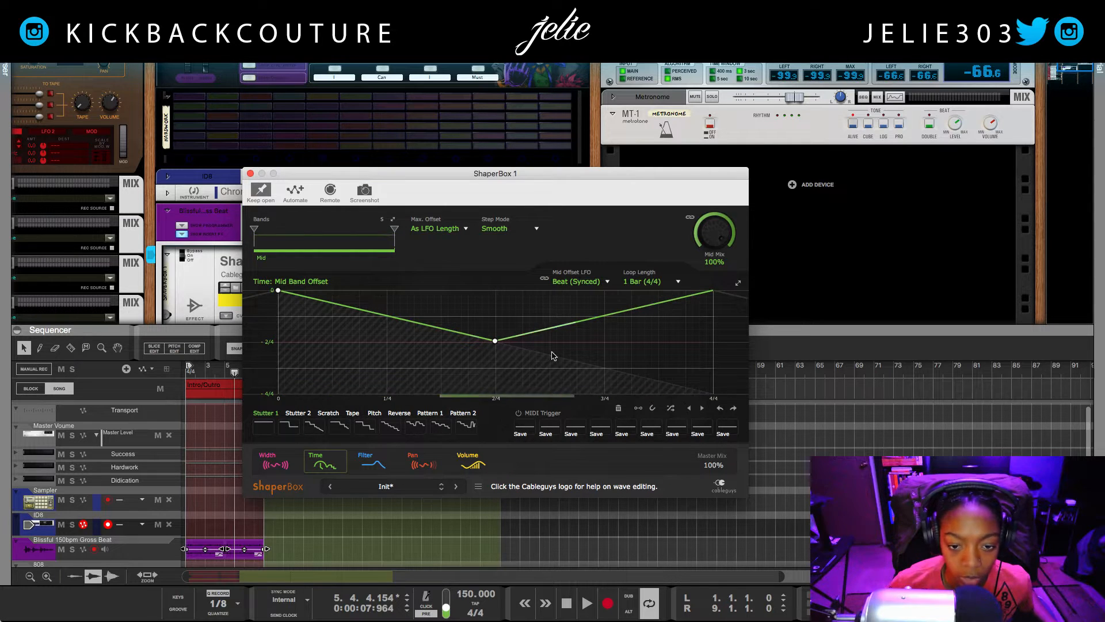
{"action": "left_click", "coordinate": [468, 292]}
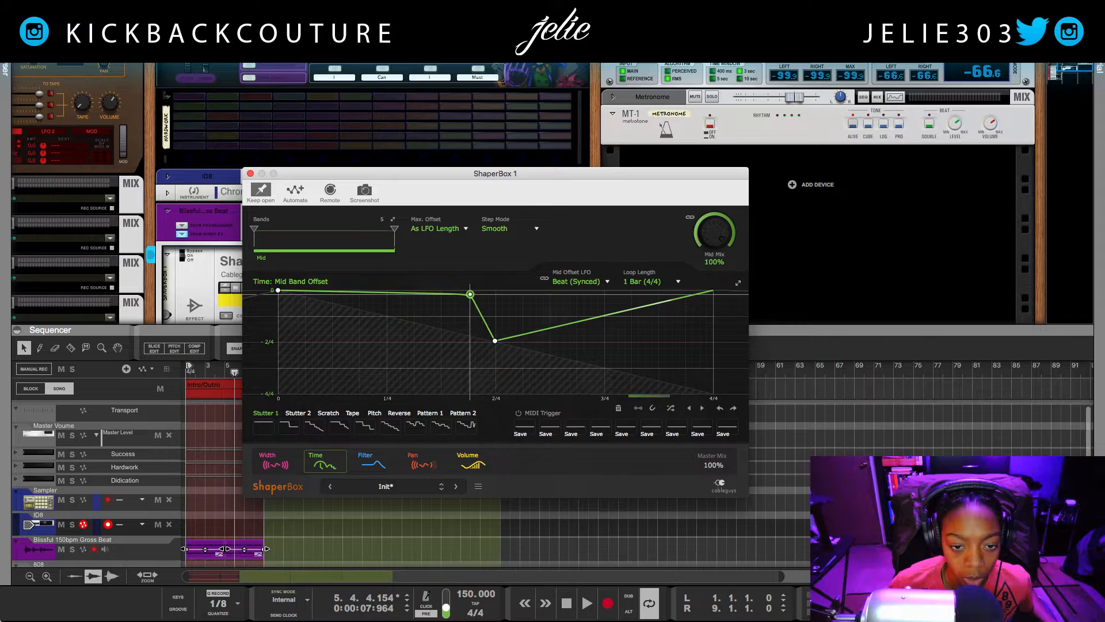
{"action": "left_click_drag", "start_coordinate": [468, 290], "coordinate": [495, 290]}
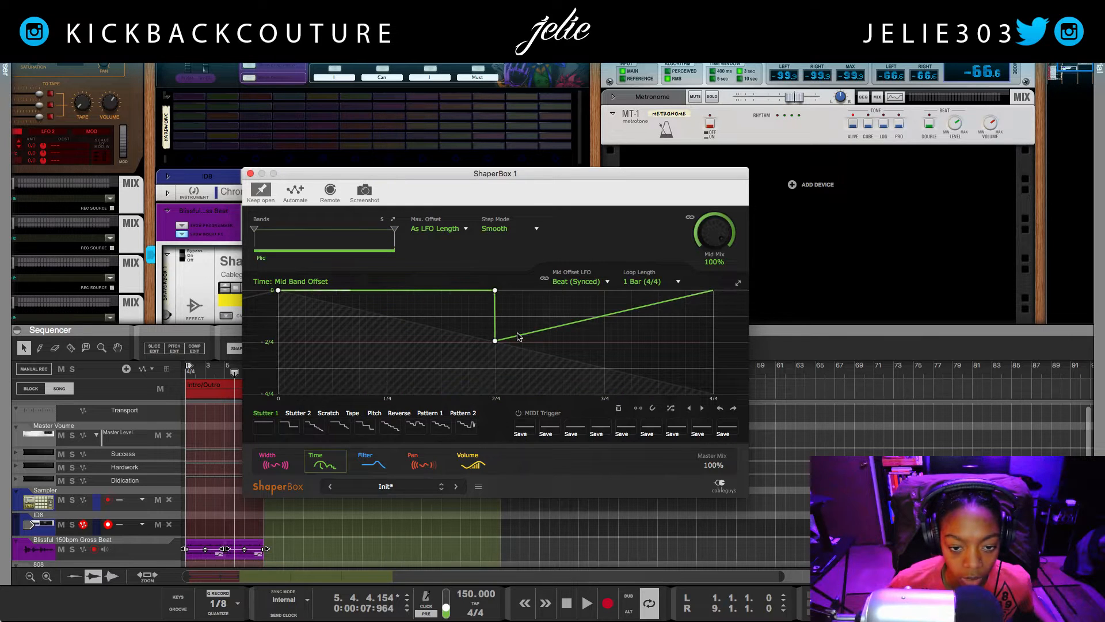
- Lower the curve's end point to the 4/4 offset and make it a hard corner, giving a straight descent from 2/4
{"action": "left_click_drag", "start_coordinate": [713, 291], "coordinate": [714, 394]}
{"action": "left_click", "coordinate": [712, 393]}
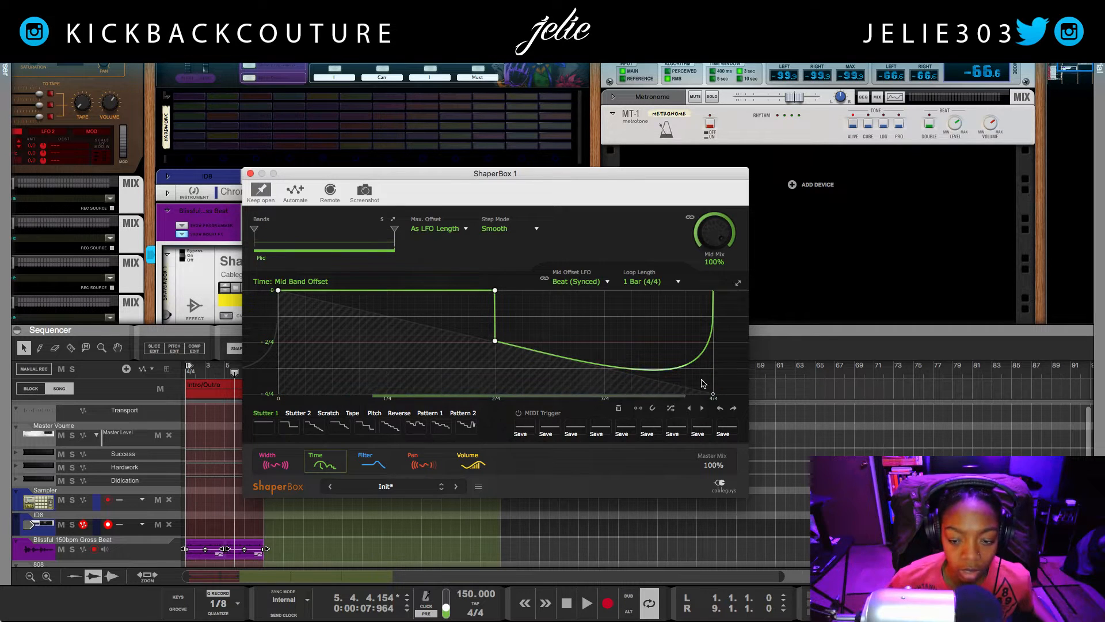
{"action": "left_click", "coordinate": [713, 393]}
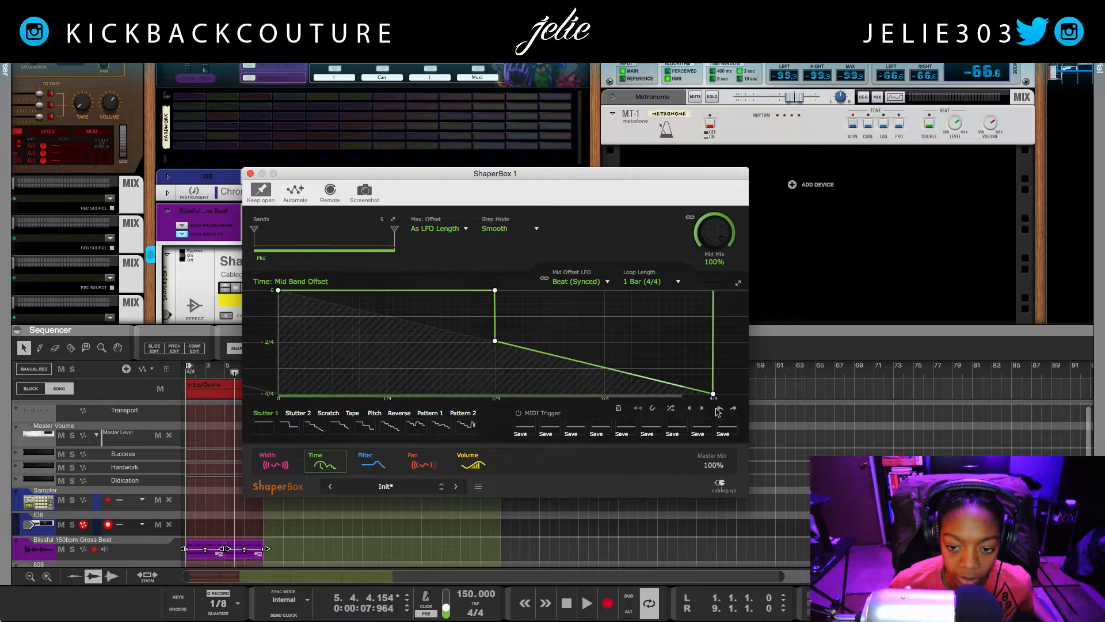
{"action": "left_click", "coordinate": [714, 395]}
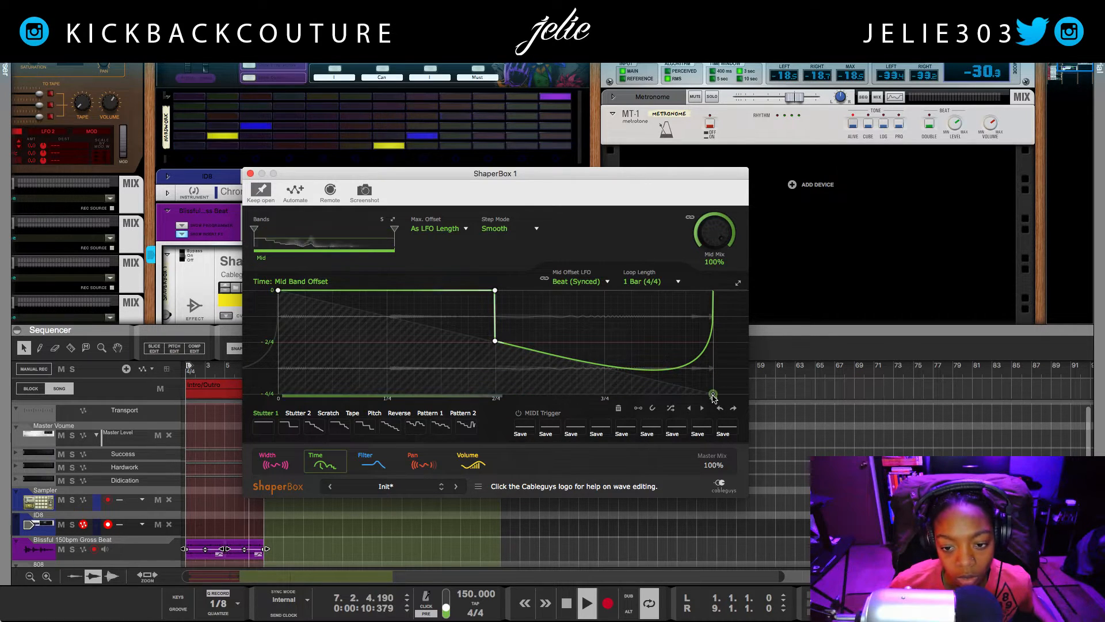
{"action": "left_click", "coordinate": [713, 395]}
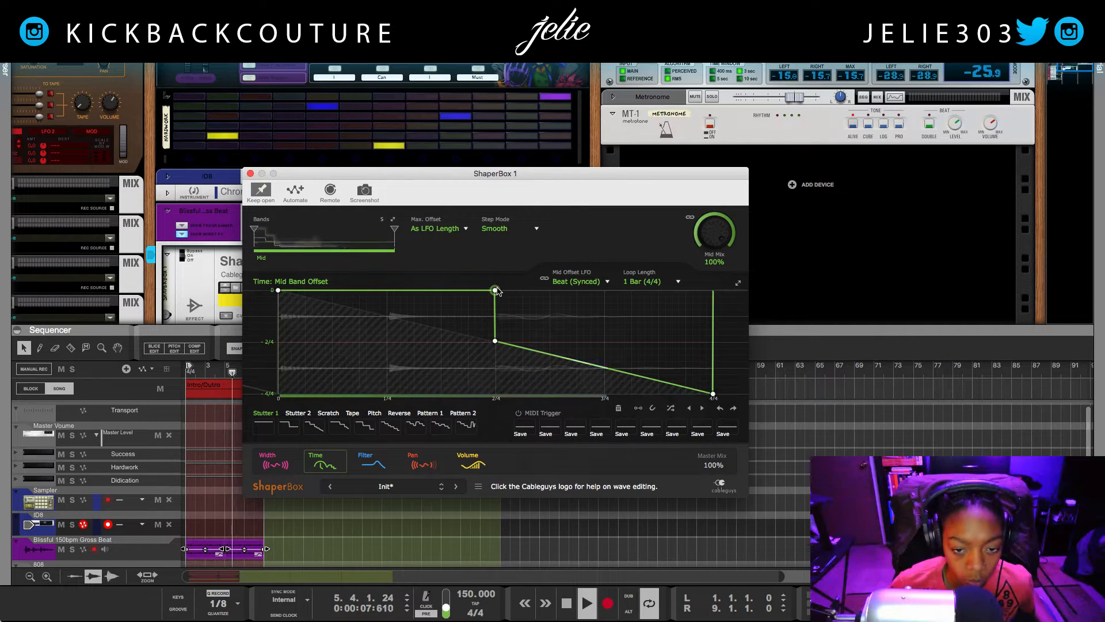
- Round the drop into 2/4 by shifting its softened top point earlier, and lower the 2/4 point to just below the 3/4 offset
{"action": "left_click_drag", "start_coordinate": [489, 290], "coordinate": [427, 300]}
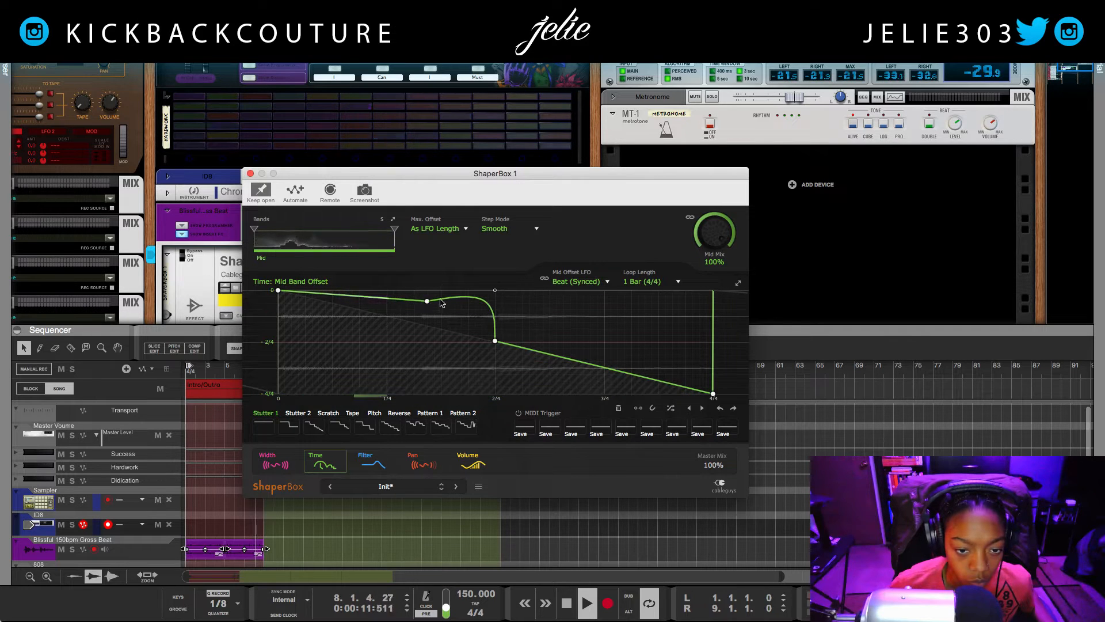
{"action": "left_click", "coordinate": [427, 302]}
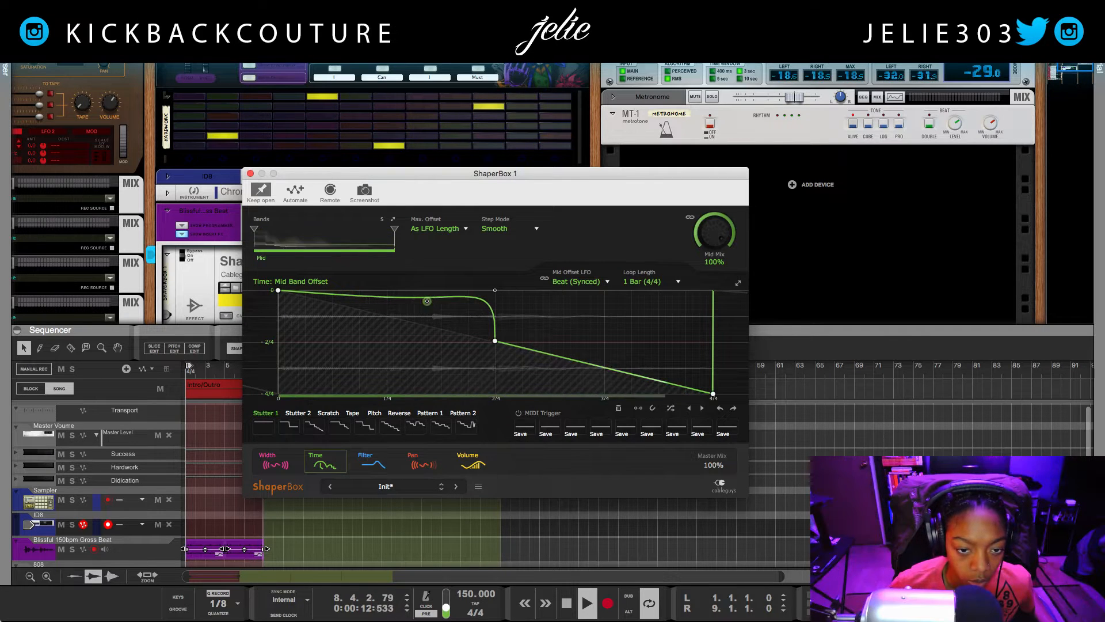
{"action": "double_click", "coordinate": [426, 302]}
{"action": "left_click_drag", "start_coordinate": [495, 291], "coordinate": [420, 299]}
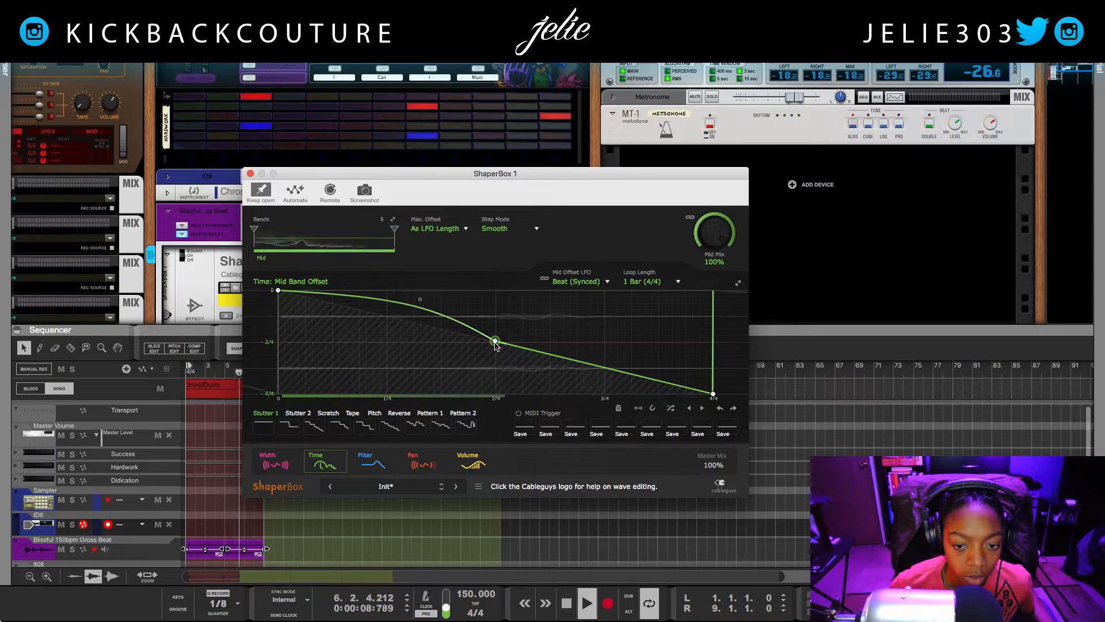
{"action": "left_click_drag", "start_coordinate": [495, 342], "coordinate": [496, 377]}
{"action": "key", "text": "space"}
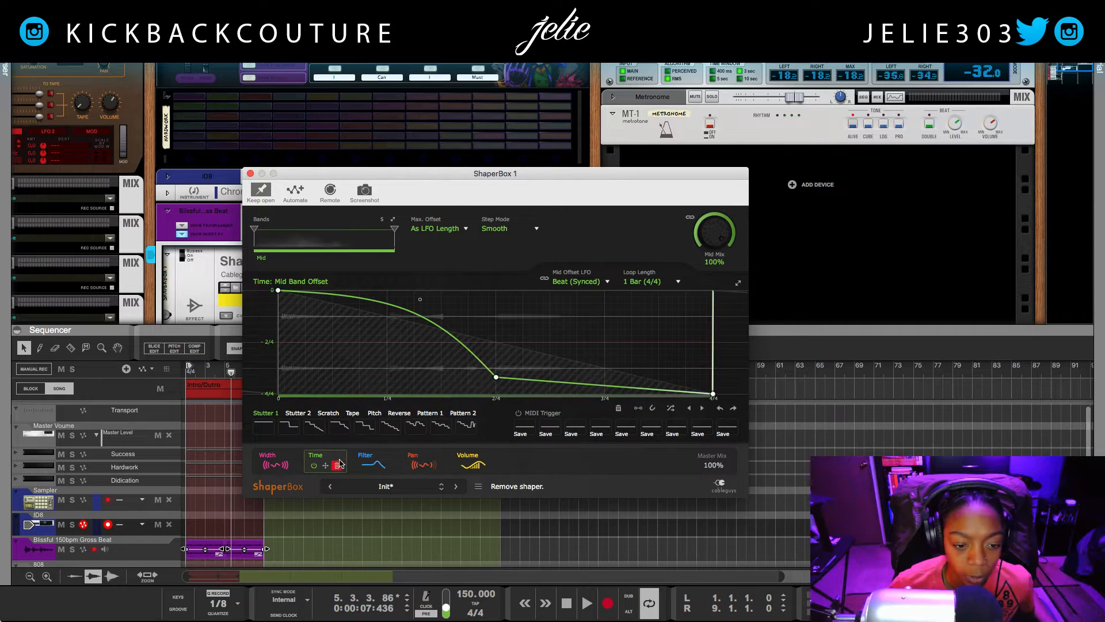
- Reset the curve to a flat wave and audition a trial point with a 2/4 offset at the 2/4 mark
{"action": "left_click", "coordinate": [264, 426]}
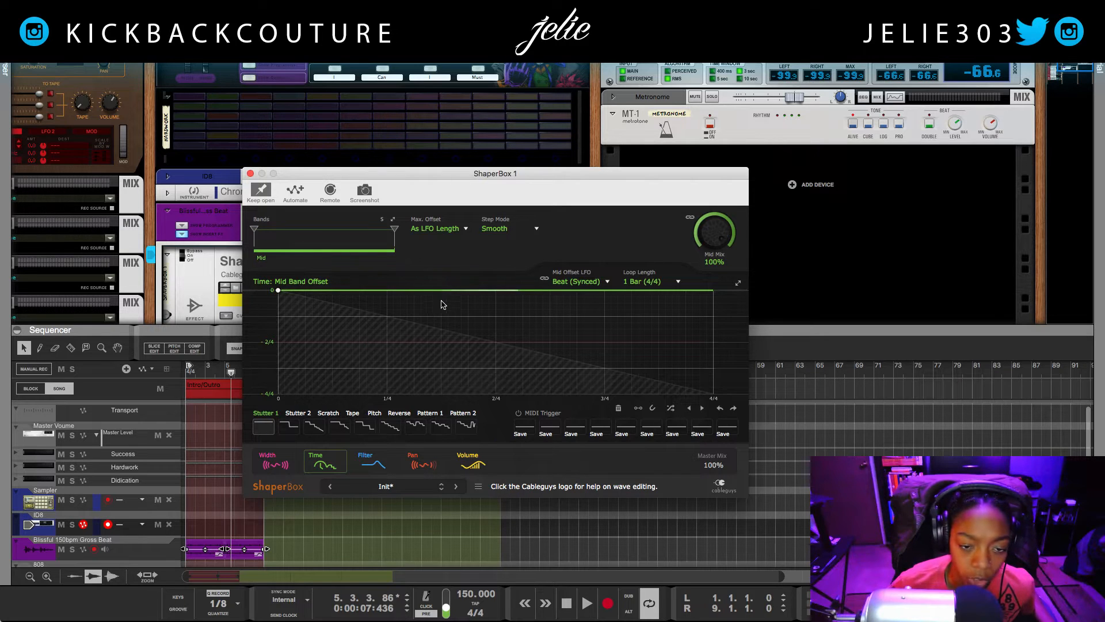
{"action": "left_click_drag", "start_coordinate": [496, 290], "coordinate": [496, 343]}
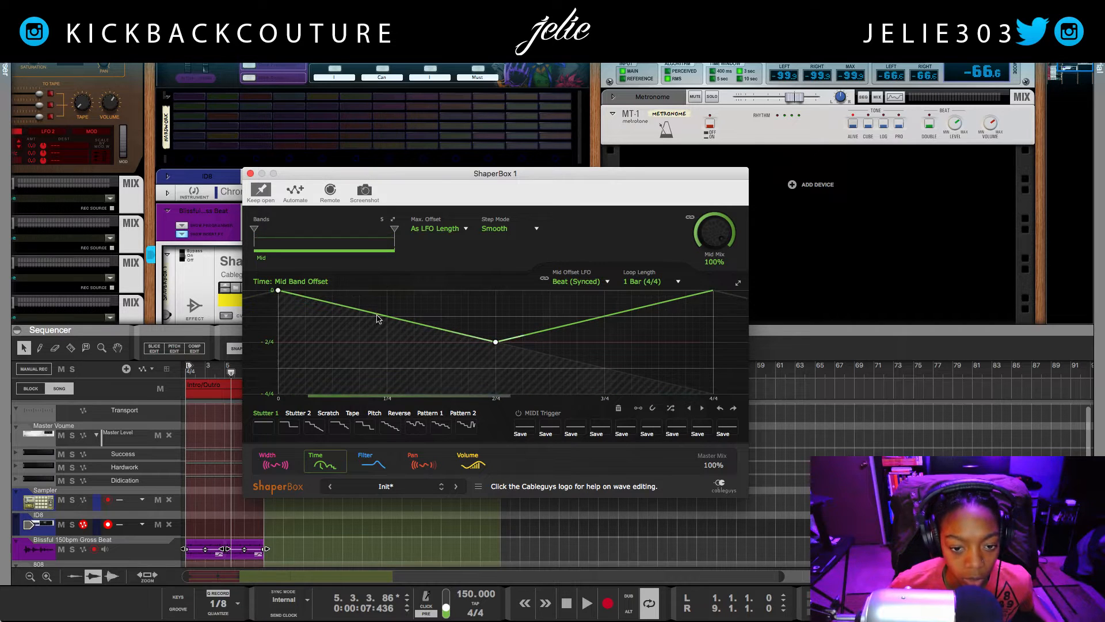
{"action": "key", "text": "space"}
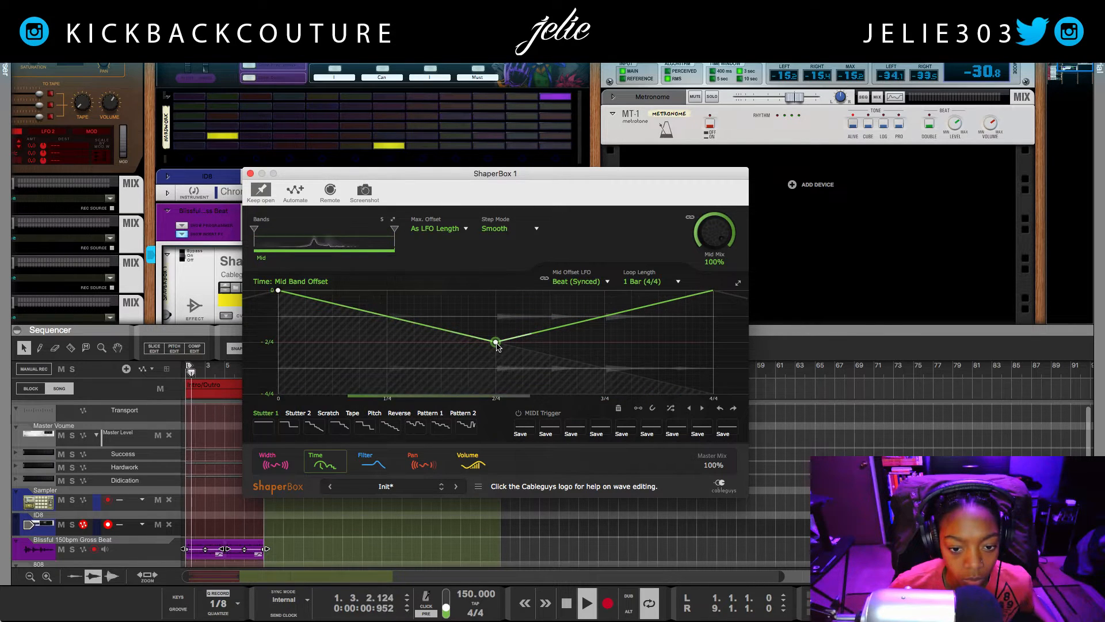
{"action": "key", "text": "space"}
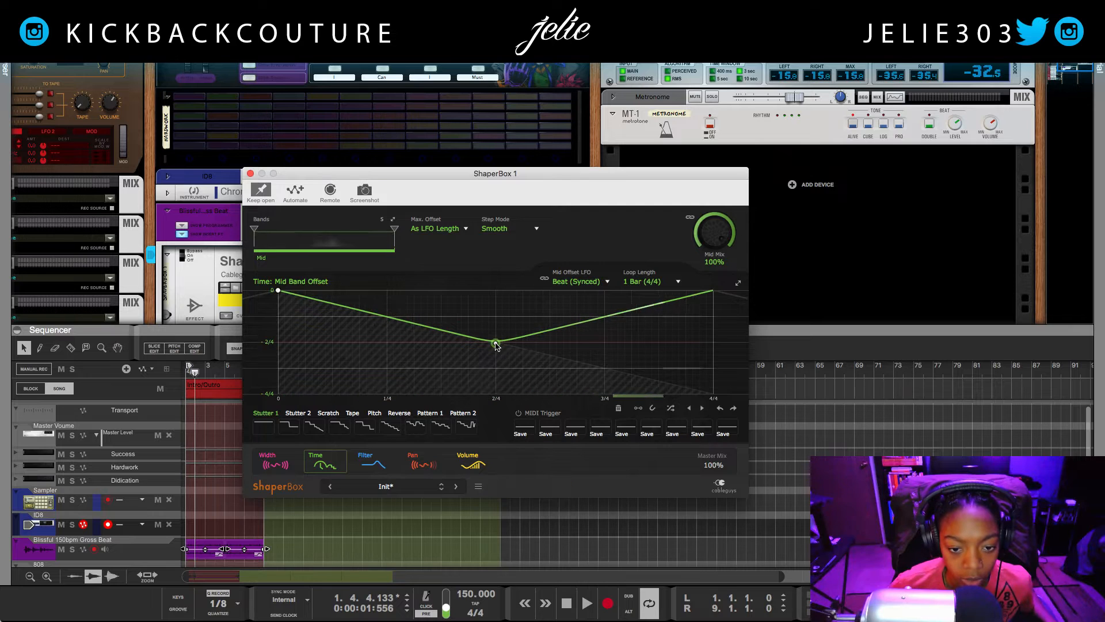
{"action": "double_click", "coordinate": [495, 342]}
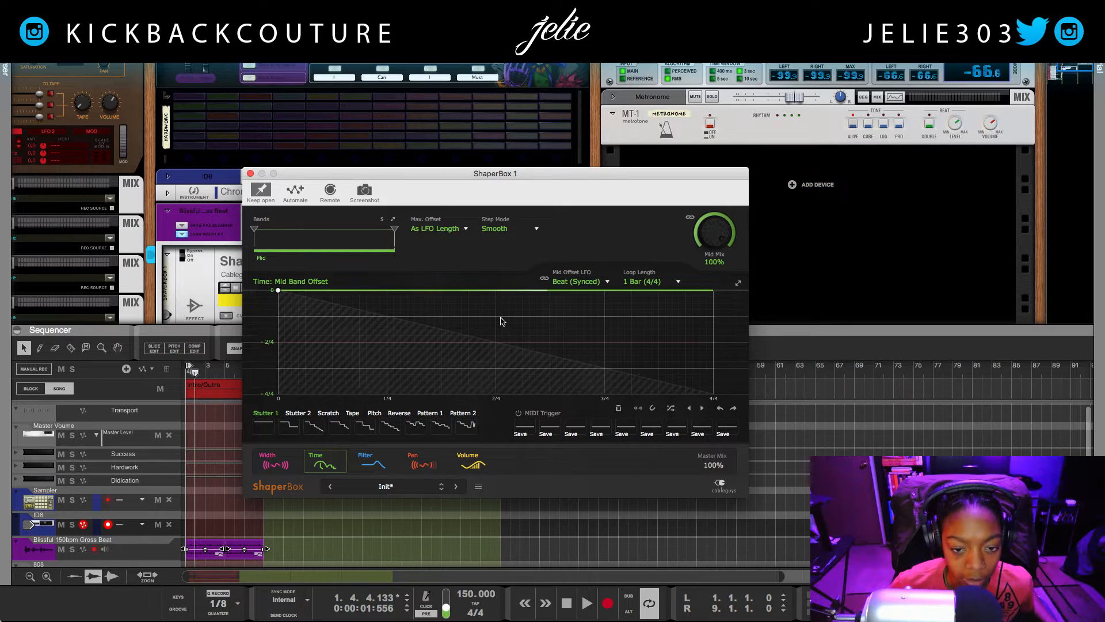
- Add a hard-cornered point with a 4/4 offset at the 2/4 mark of the flat curve
{"action": "left_click", "coordinate": [494, 394]}
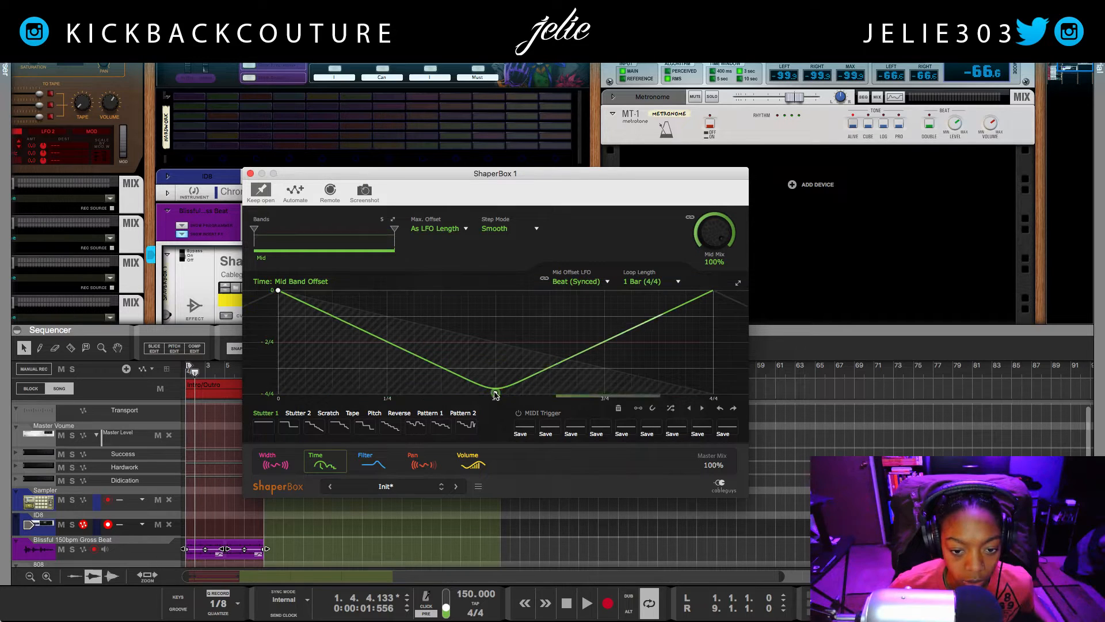
{"action": "left_click_drag", "start_coordinate": [497, 395], "coordinate": [495, 395]}
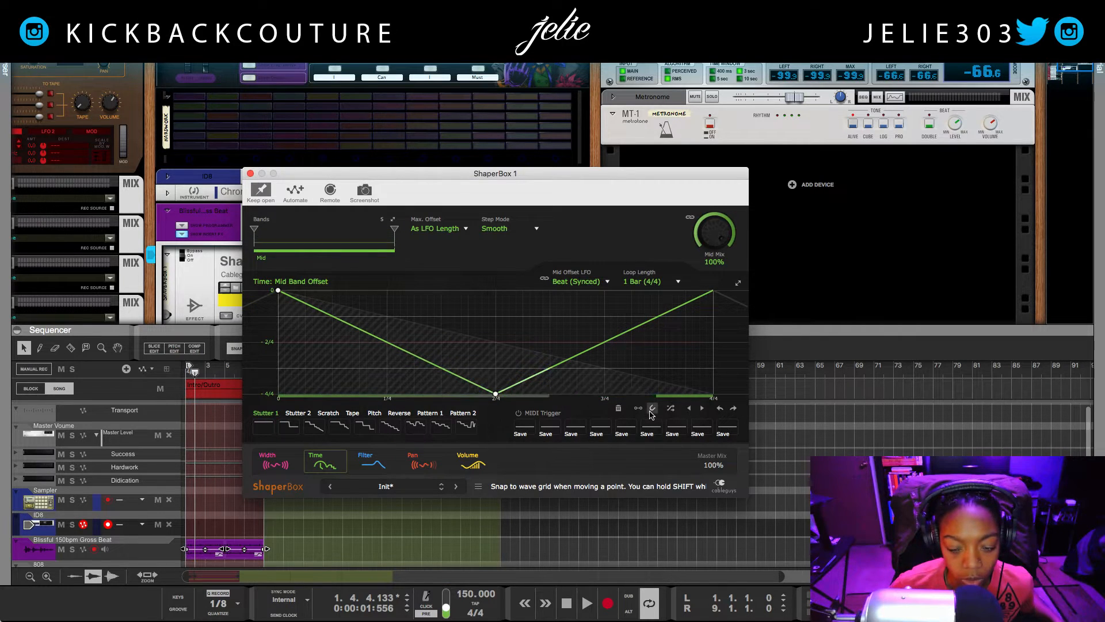
{"action": "left_click_drag", "start_coordinate": [495, 393], "coordinate": [495, 393]}
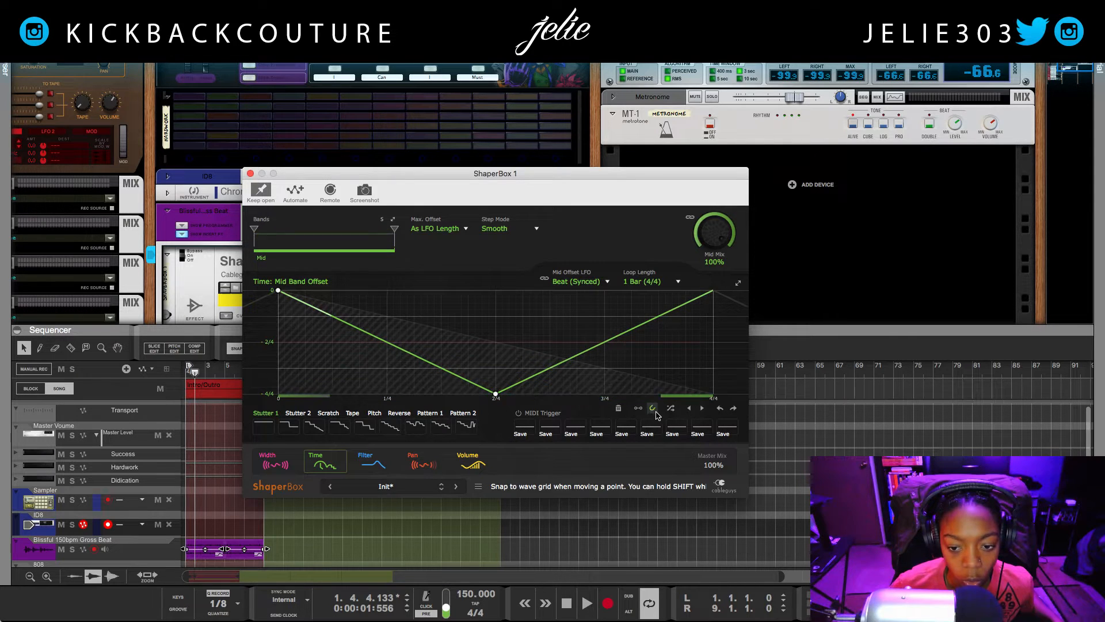
- Hold the curve at zero offset until 2/4 and drop it vertically there to the 4/4 offset
{"action": "left_click", "coordinate": [499, 293]}
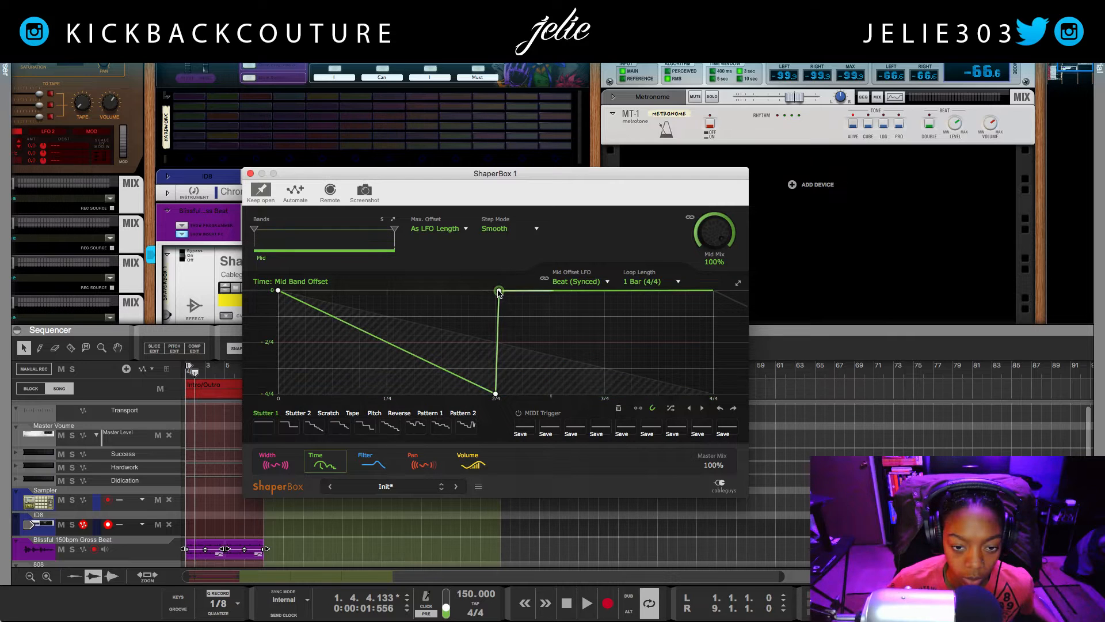
{"action": "left_click_drag", "start_coordinate": [500, 293], "coordinate": [495, 289]}
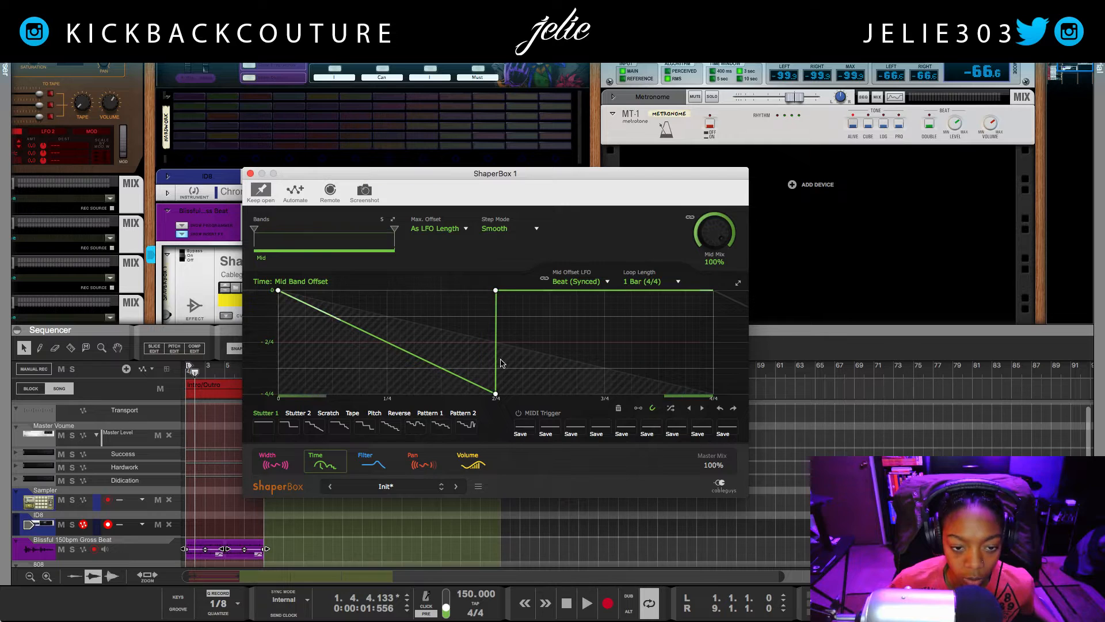
{"action": "left_click_drag", "start_coordinate": [498, 290], "coordinate": [489, 291]}
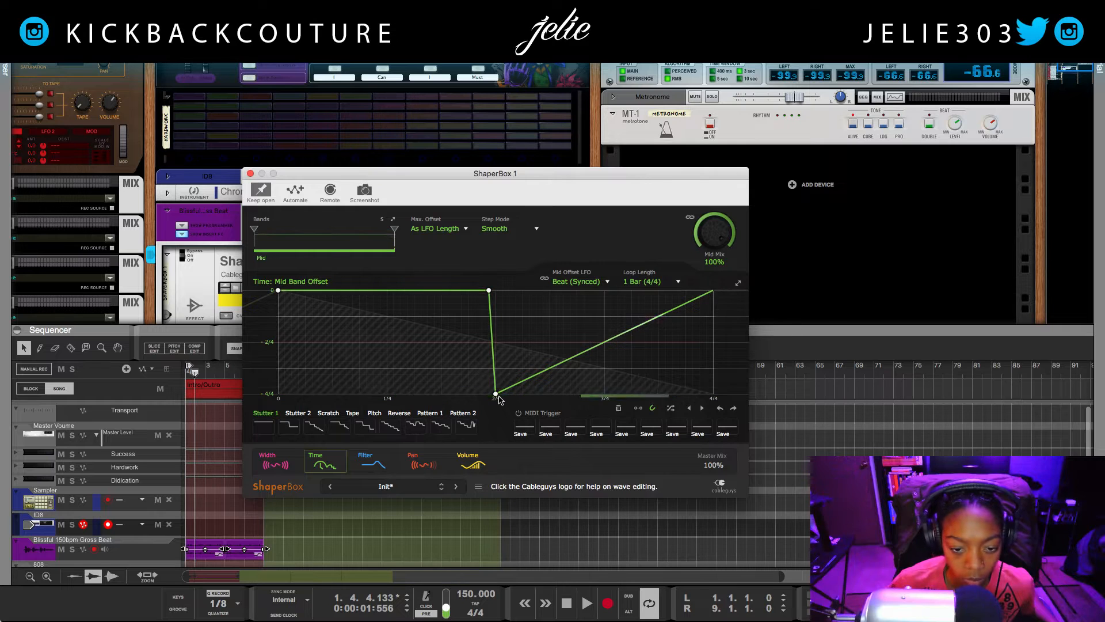
{"action": "left_click_drag", "start_coordinate": [496, 395], "coordinate": [496, 394]}
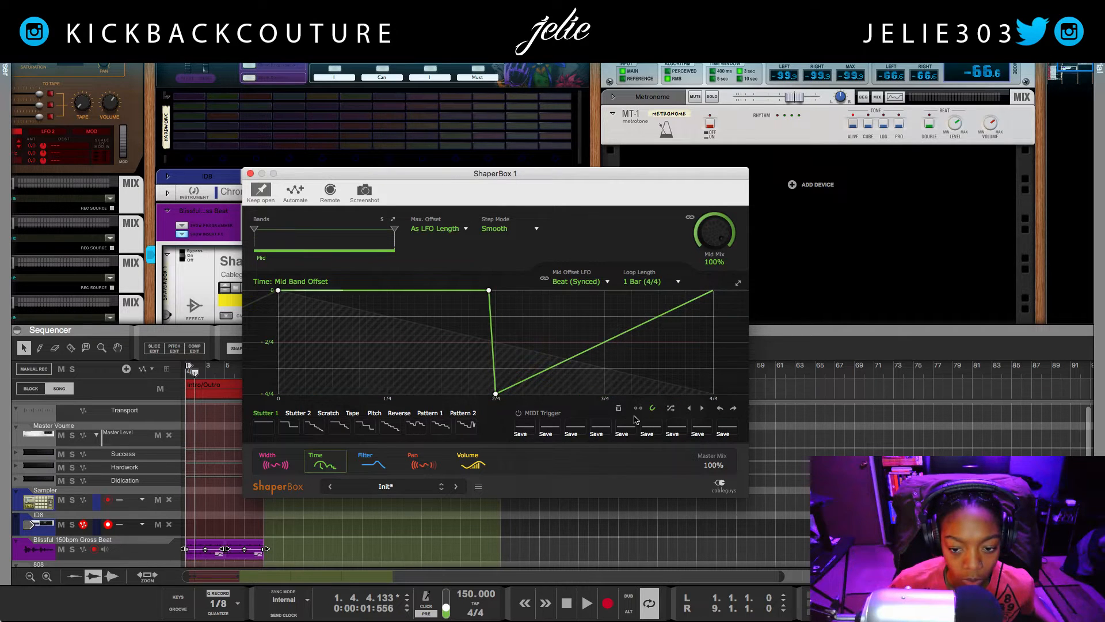
{"action": "left_click_drag", "start_coordinate": [493, 295], "coordinate": [496, 290]}
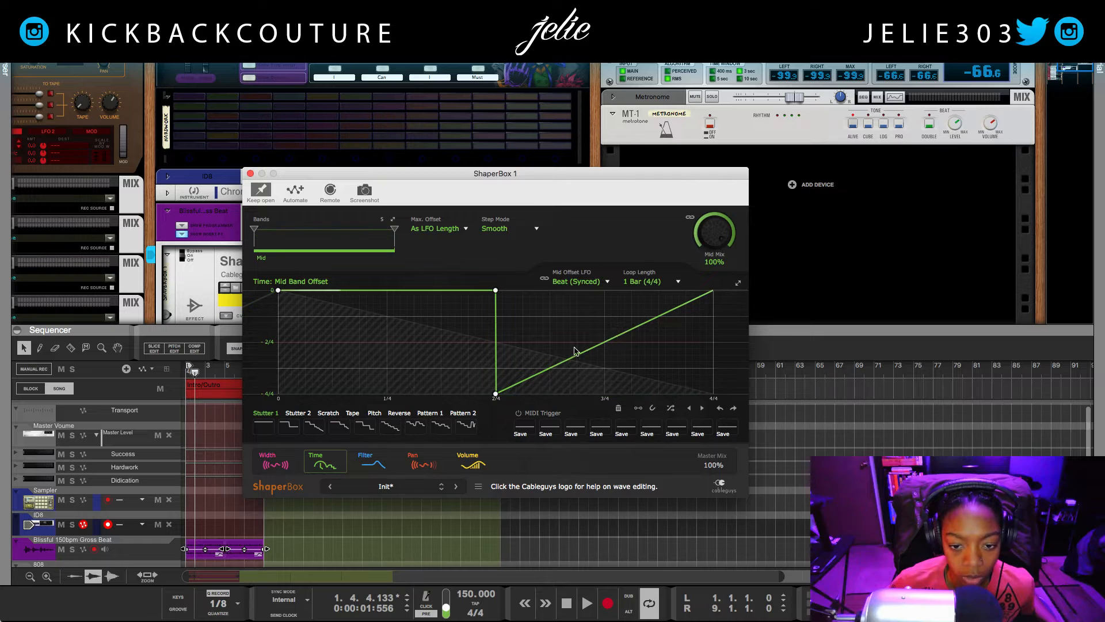
- Shape the second half into a peak with a 2/4 offset at 3/4 and an end point at the 4/4 offset, and play it back
{"action": "left_click", "coordinate": [712, 393]}
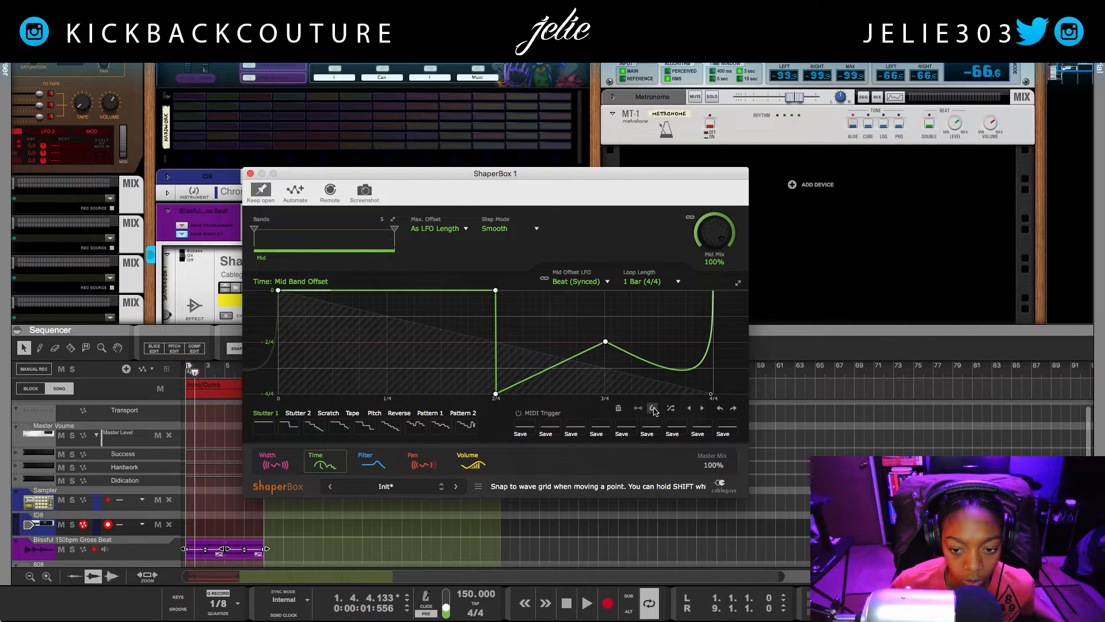
{"action": "left_click", "coordinate": [606, 342]}
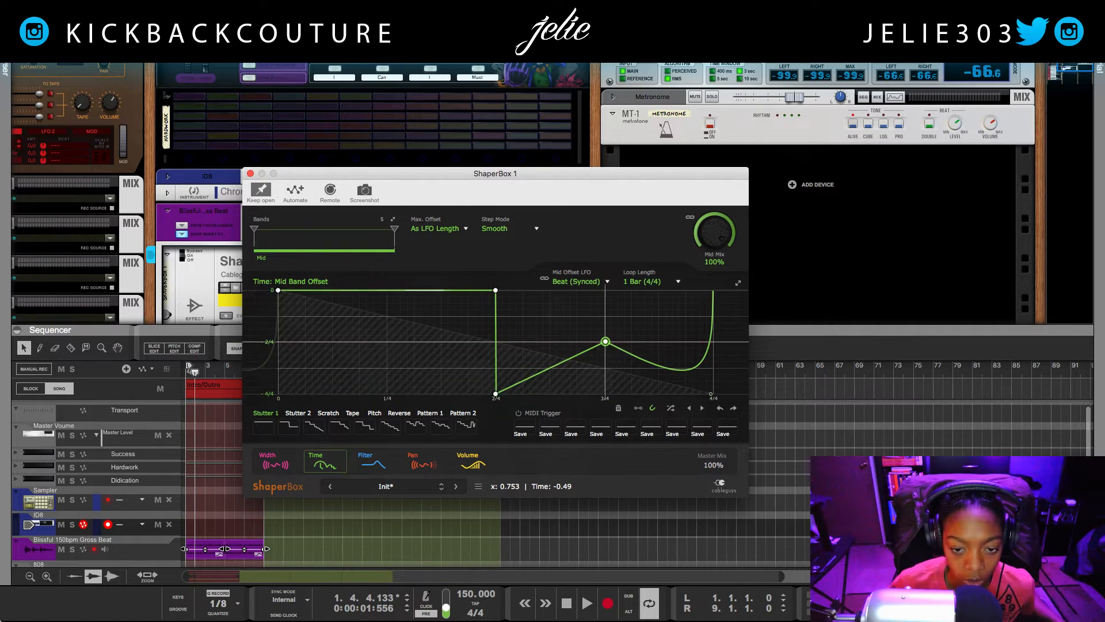
{"action": "left_click_drag", "start_coordinate": [605, 342], "coordinate": [605, 342]}
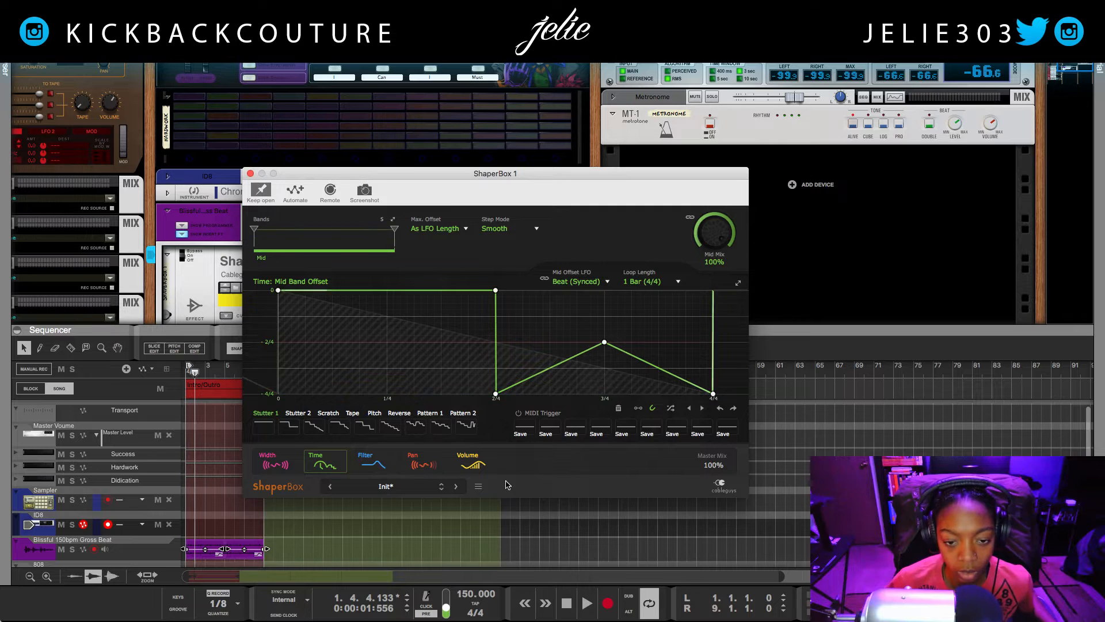
{"action": "key", "text": "space"}
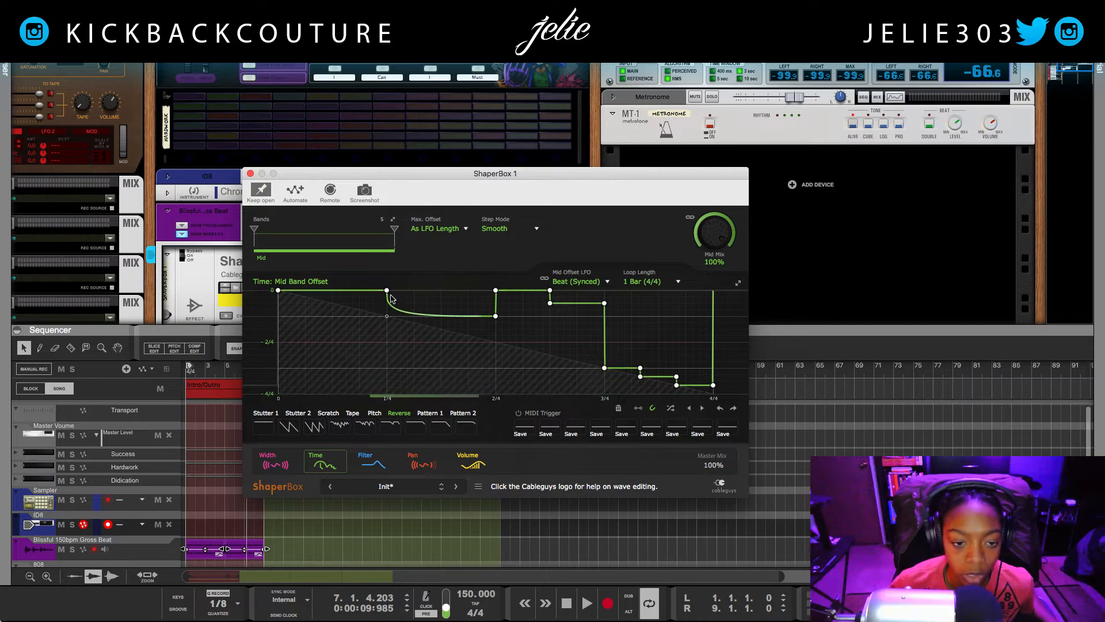
- Reset to a flat wave, ramp it down to the 4/4 offset at 1/4 with a vertical return to zero, and play it
{"action": "left_click", "coordinate": [265, 426]}
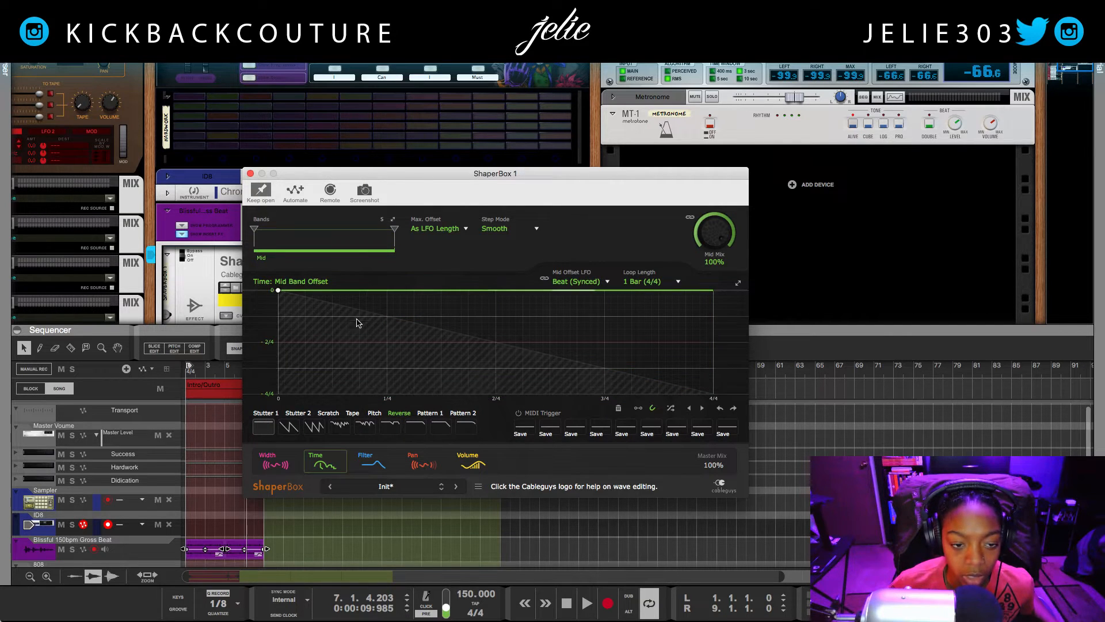
{"action": "left_click", "coordinate": [385, 393]}
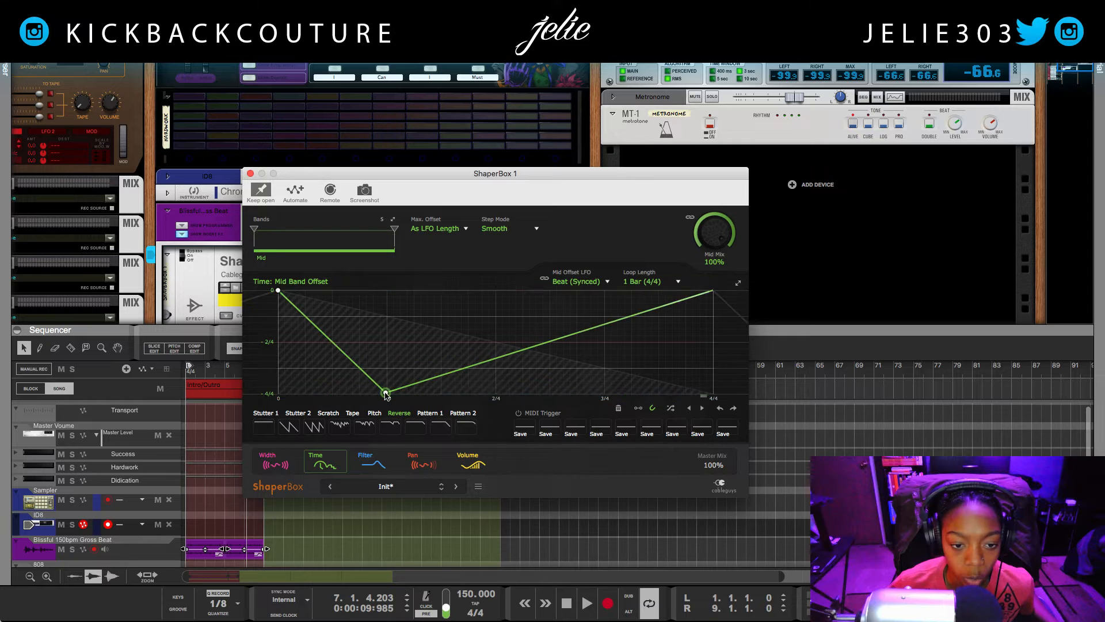
{"action": "left_click", "coordinate": [403, 294]}
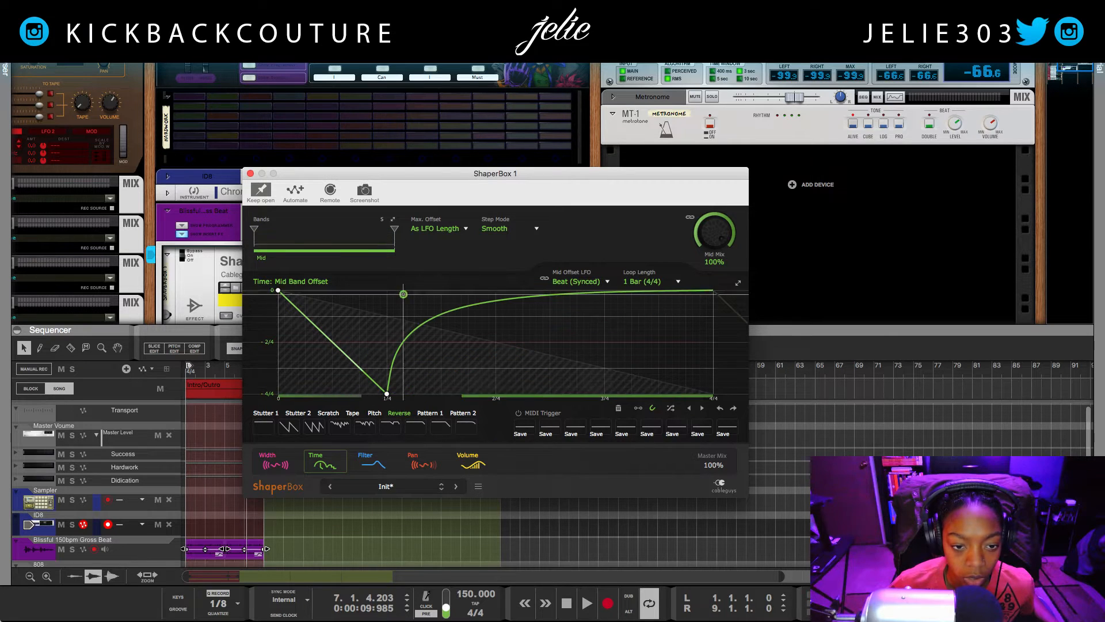
{"action": "left_click_drag", "start_coordinate": [404, 294], "coordinate": [394, 290]}
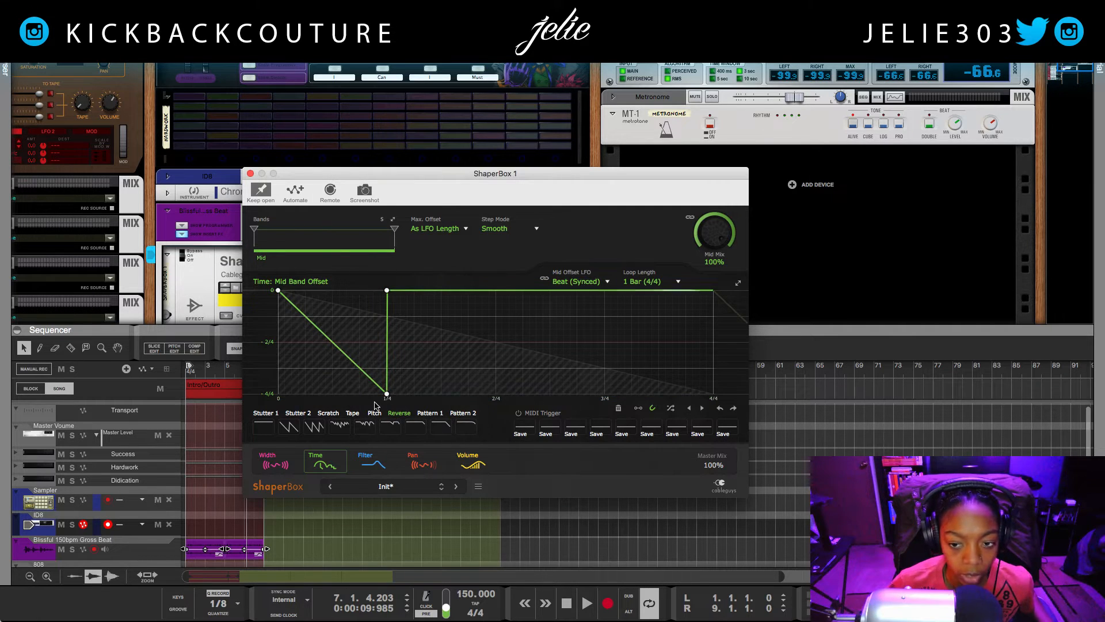
{"action": "key", "text": "space"}
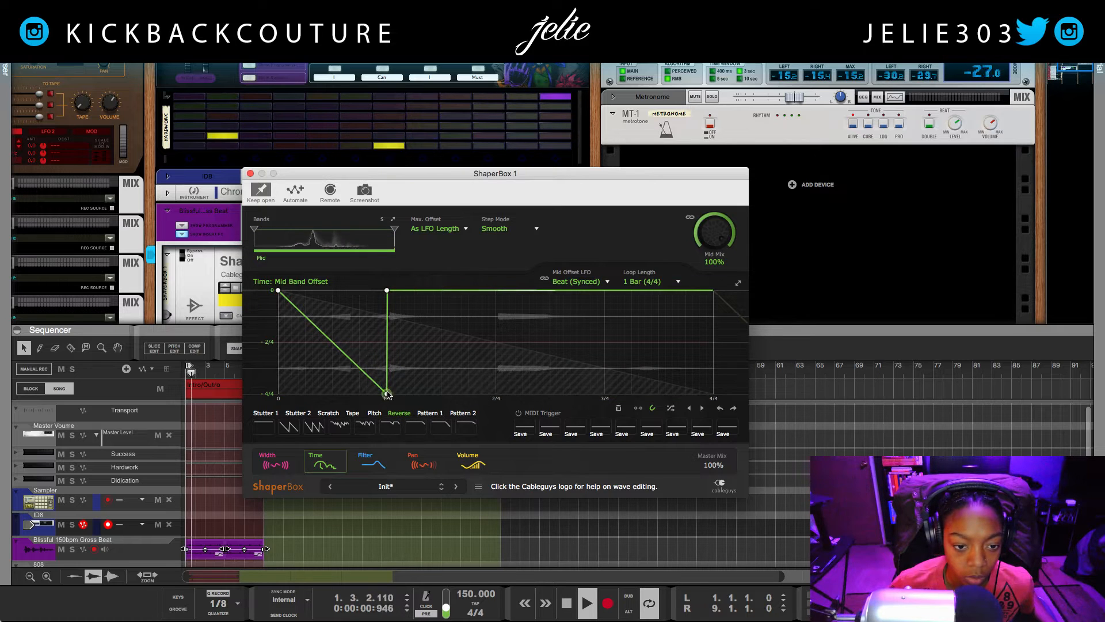
- Add a second ramp to the 4/4 offset at 2/4 and a final ramp from zero offset at 3/4 to the 4/4 offset
{"action": "right_click", "coordinate": [495, 395]}
{"action": "left_click", "coordinate": [495, 394], "text": "alt"}
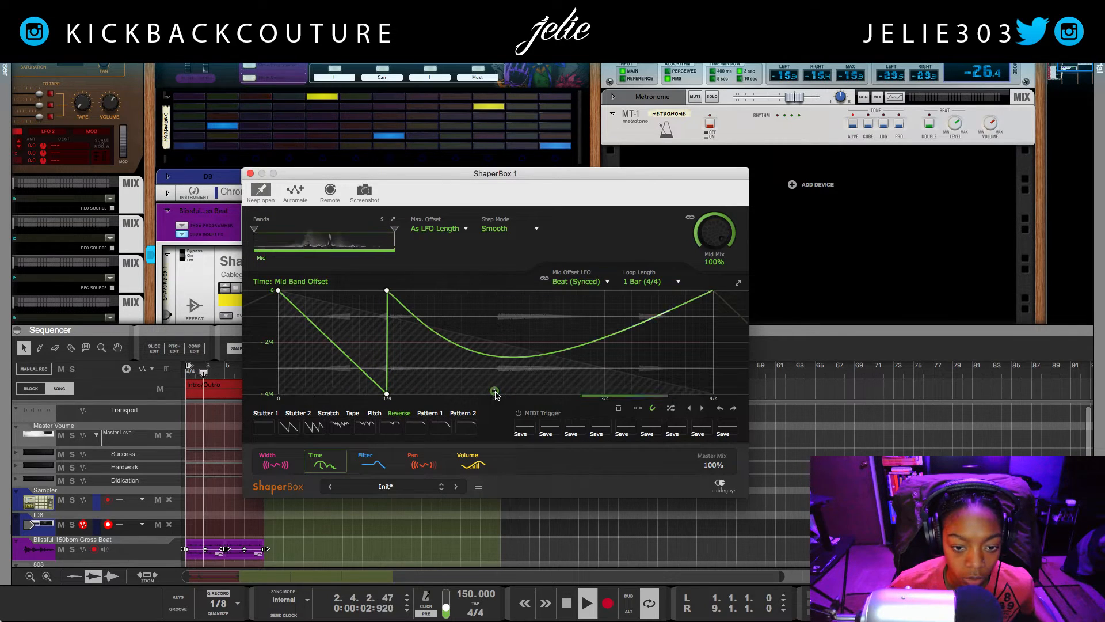
{"action": "left_click", "coordinate": [496, 393]}
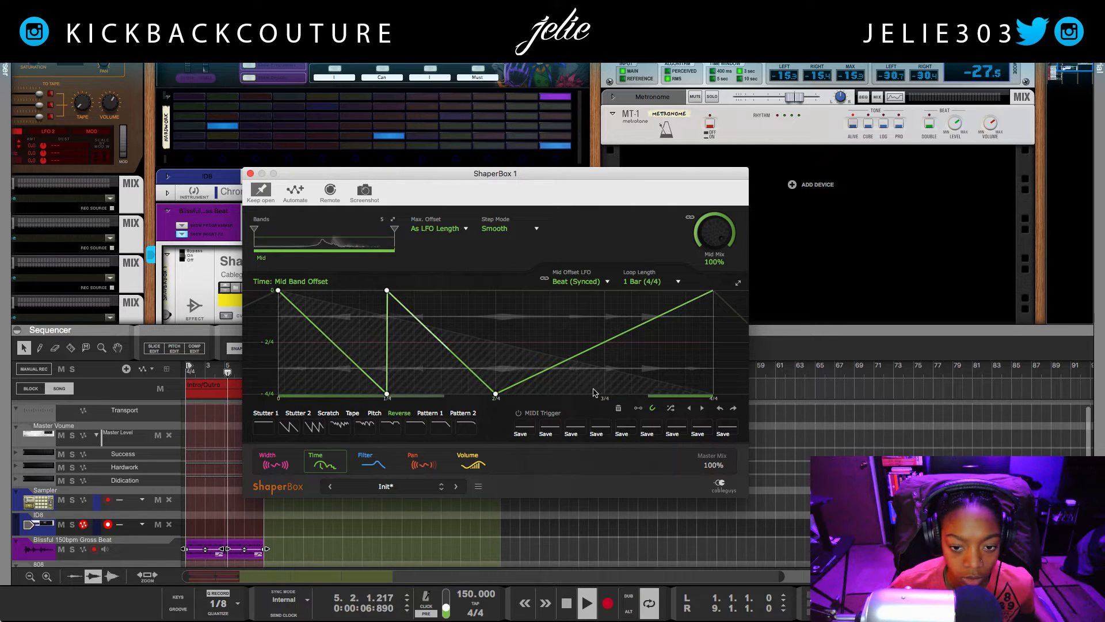
{"action": "left_click", "coordinate": [496, 295]}
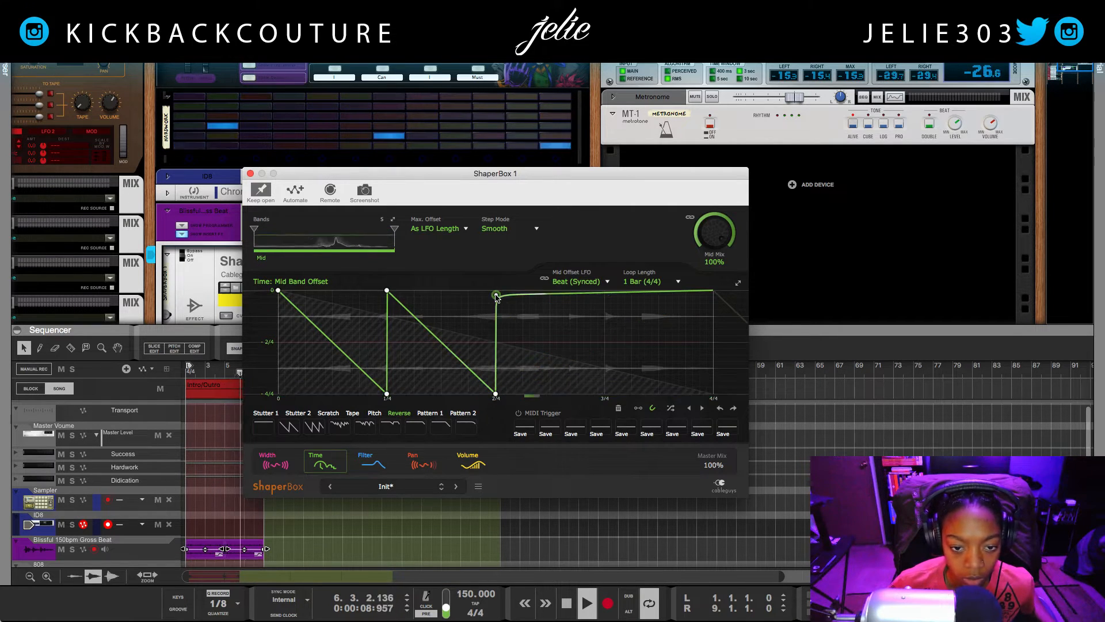
{"action": "left_click_drag", "start_coordinate": [496, 295], "coordinate": [496, 290]}
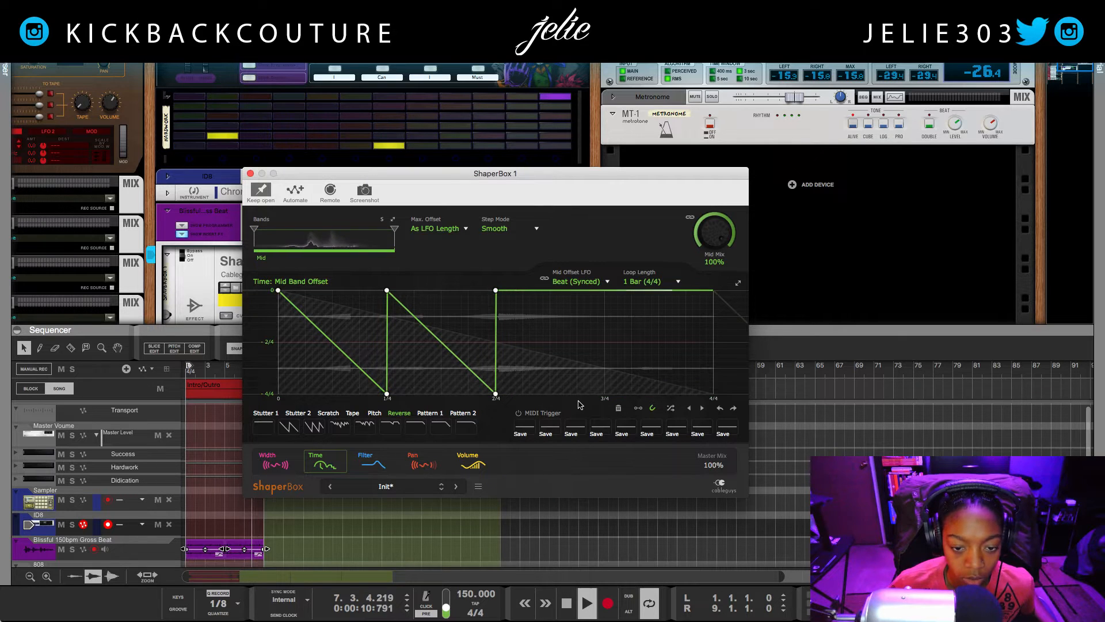
{"action": "left_click", "coordinate": [711, 392]}
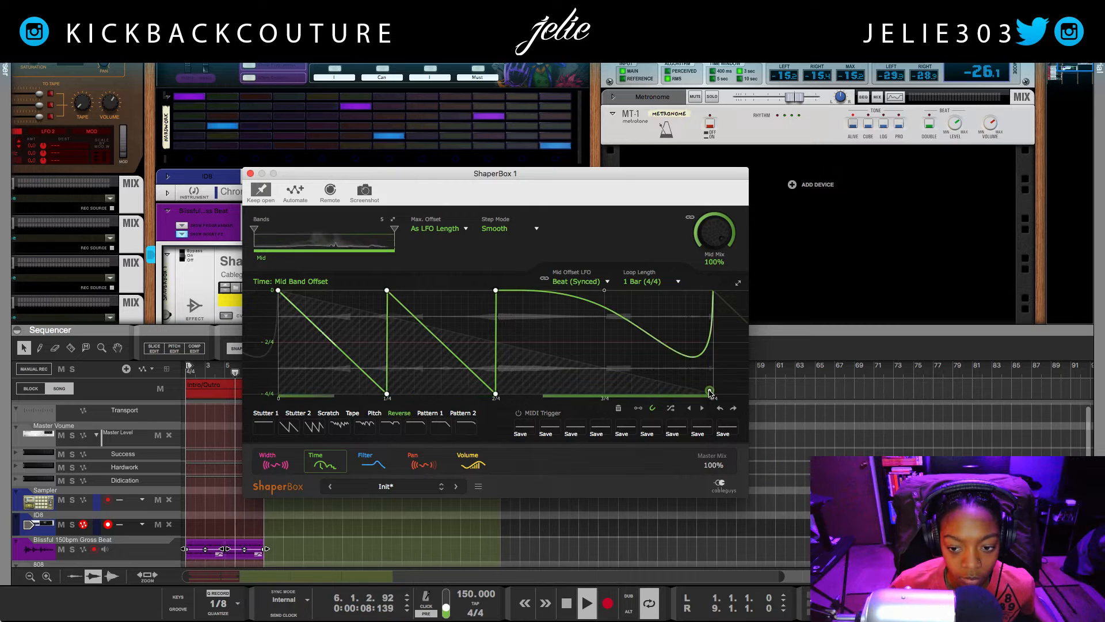
{"action": "left_click", "coordinate": [604, 291]}
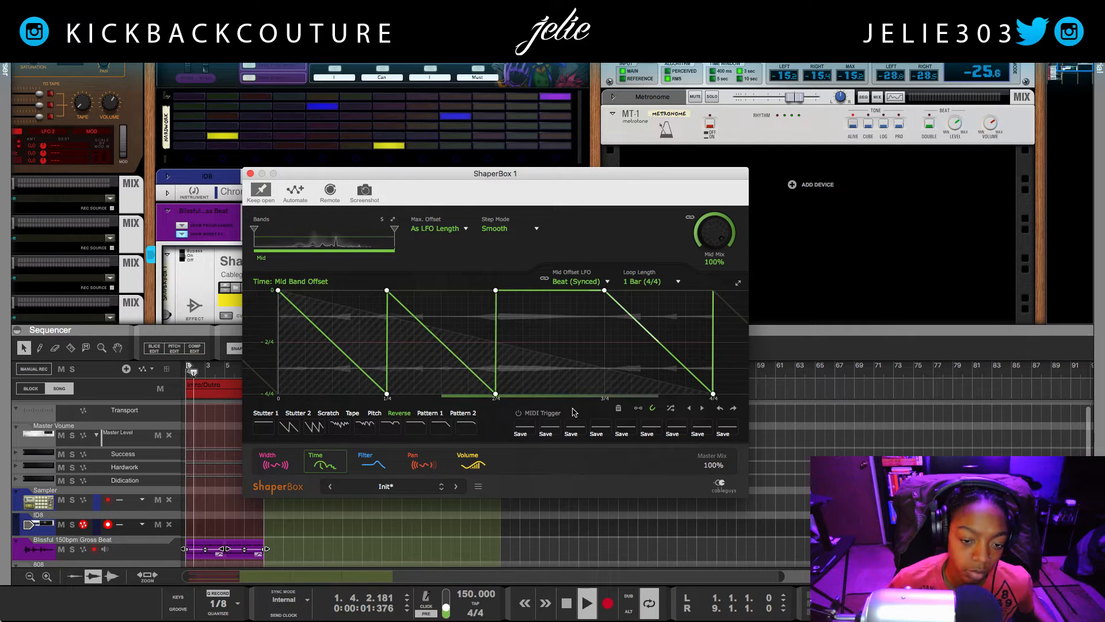
- Audition the Reverse end 1 and Stop & reverse preset waves
{"action": "left_click", "coordinate": [449, 425]}
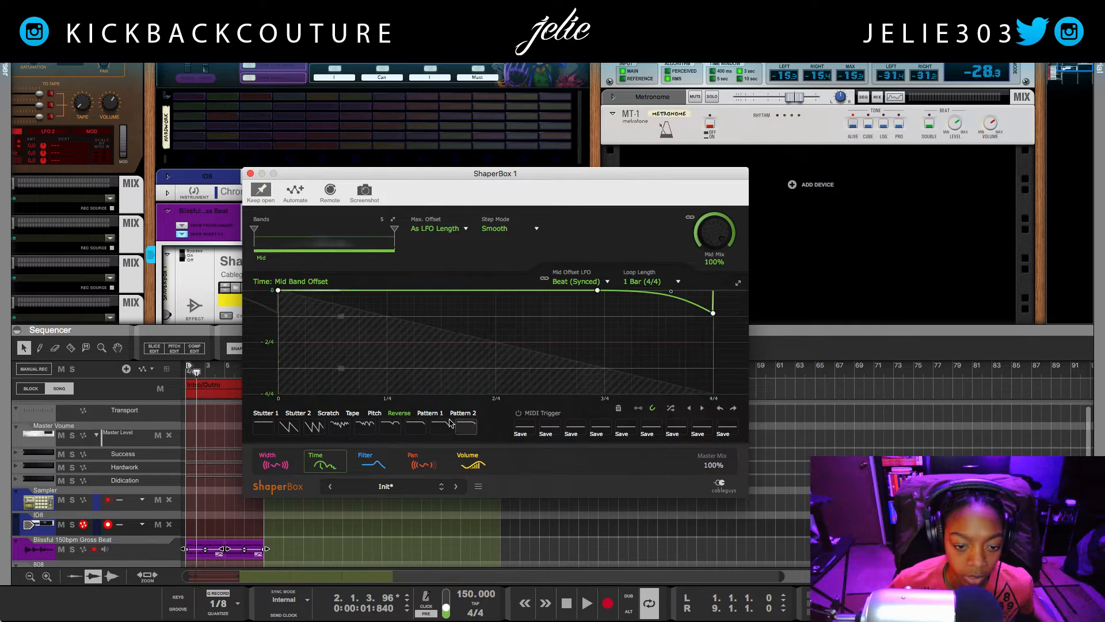
{"action": "key", "text": "space"}
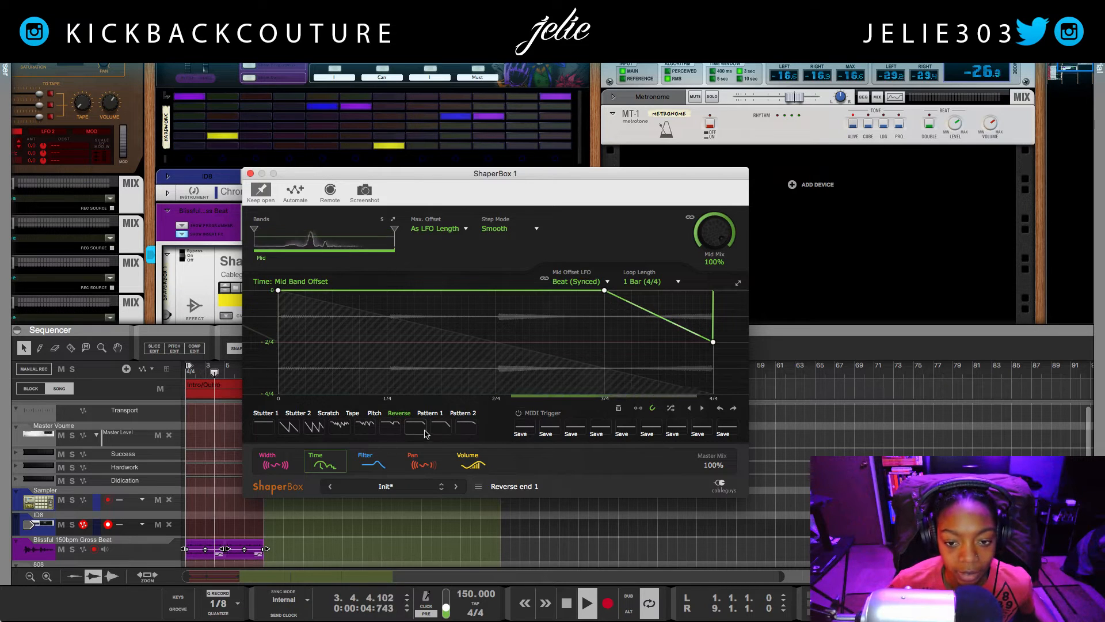
{"action": "left_click", "coordinate": [466, 431]}
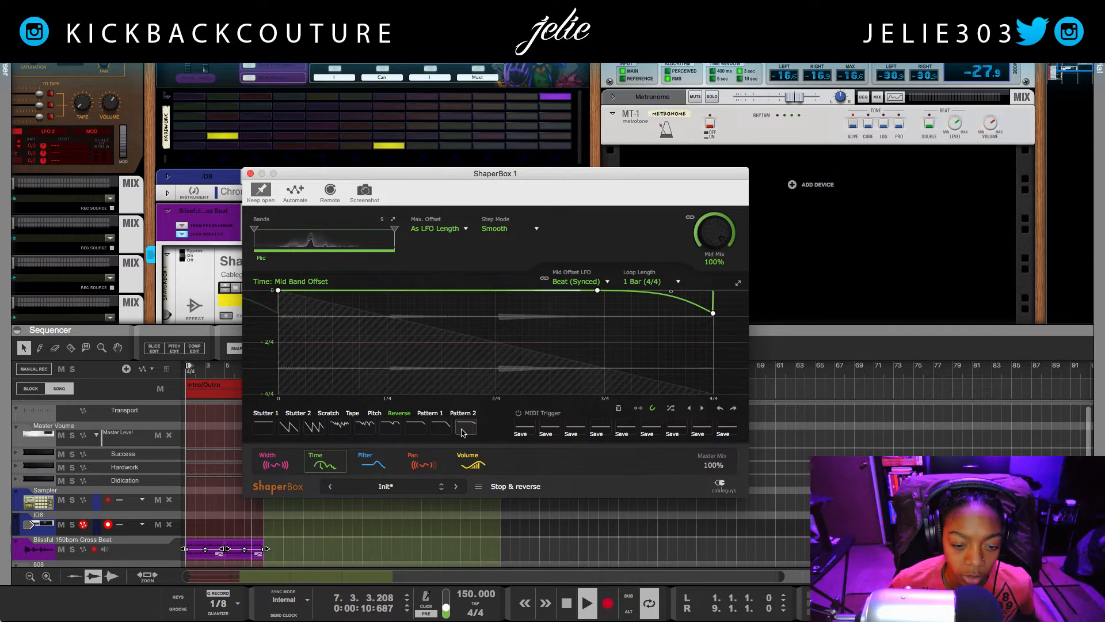
- Load the Reverse preset with two ramps to the 4/4 offset, and set the low and high band splits to off
{"action": "left_click", "coordinate": [287, 426]}
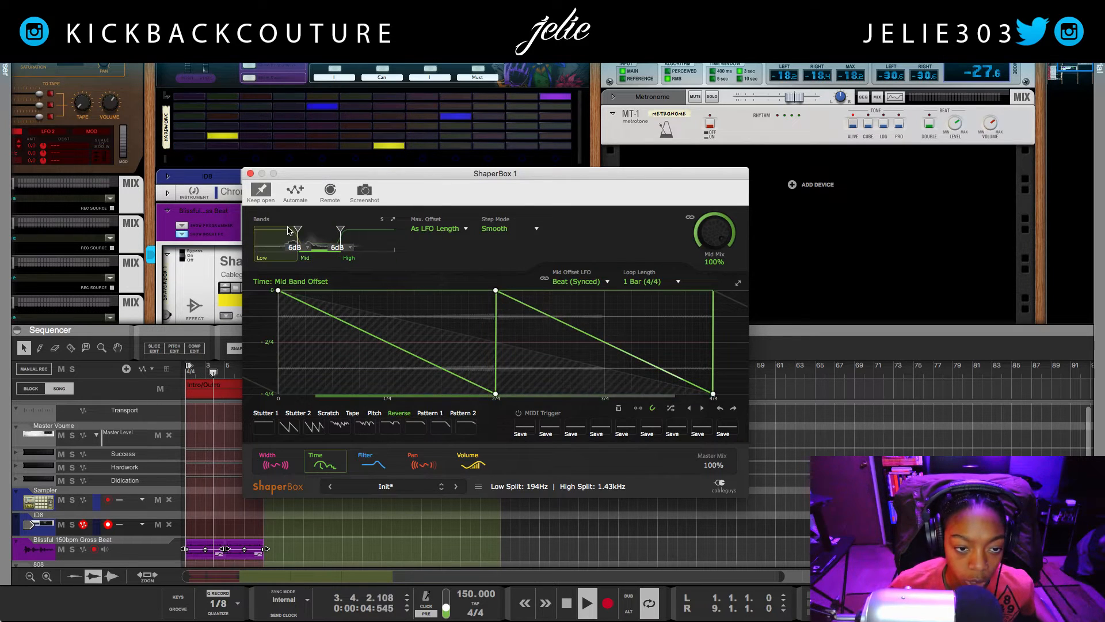
{"action": "left_click_drag", "start_coordinate": [298, 230], "coordinate": [252, 229]}
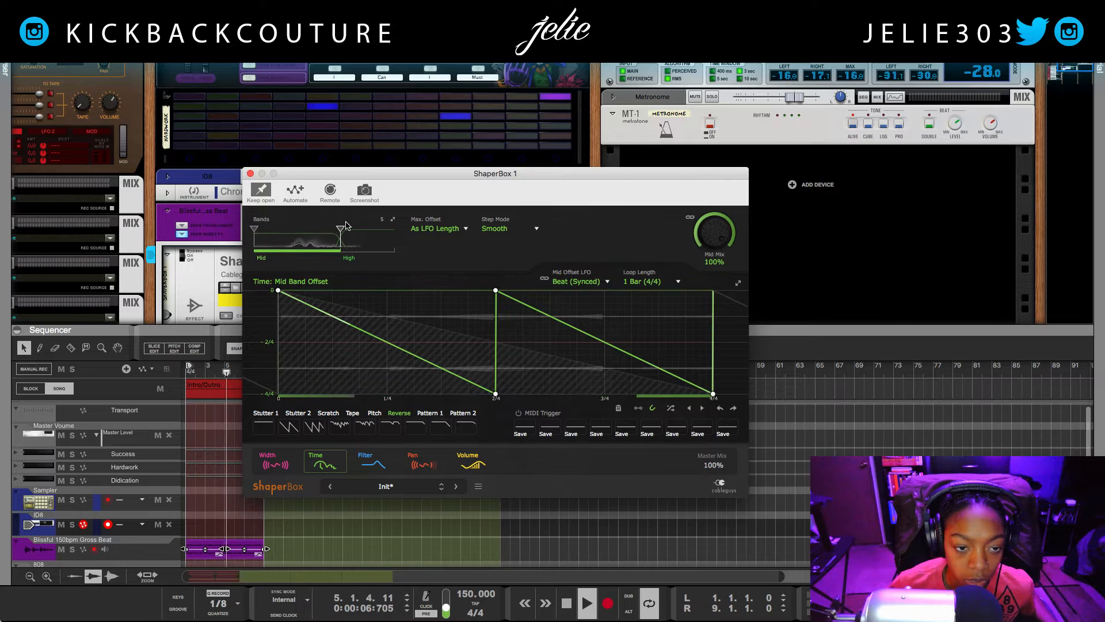
{"action": "left_click_drag", "start_coordinate": [346, 225], "coordinate": [395, 228]}
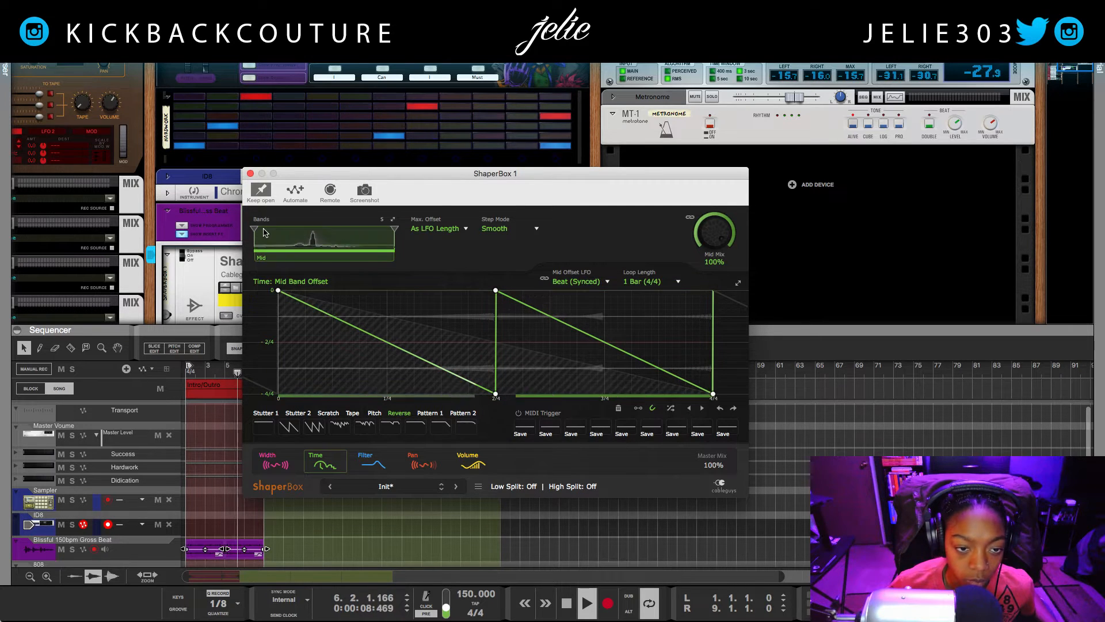
{"action": "mouse_move", "coordinate": [255, 230]}
{"action": "left_mouse_down"}
{"action": "mouse_move", "coordinate": [343, 229]}
{"action": "mouse_move", "coordinate": [255, 230]}
{"action": "left_mouse_up"}
- Enlarge the band display and try moving the low split into the spectrum before returning it to off
{"action": "left_click", "coordinate": [393, 219]}
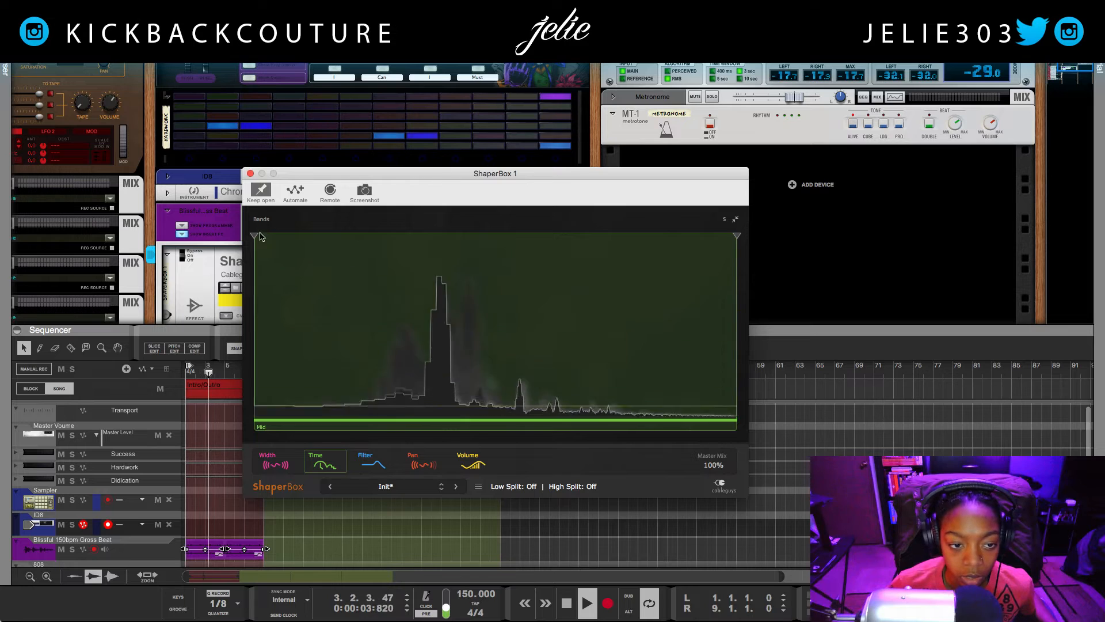
{"action": "left_click_drag", "start_coordinate": [256, 235], "coordinate": [419, 236]}
{"action": "mouse_move", "coordinate": [737, 236]}
{"action": "left_mouse_down"}
{"action": "mouse_move", "coordinate": [563, 236]}
{"action": "mouse_move", "coordinate": [737, 236]}
{"action": "left_mouse_up"}
{"action": "left_click_drag", "start_coordinate": [419, 236], "coordinate": [254, 236]}
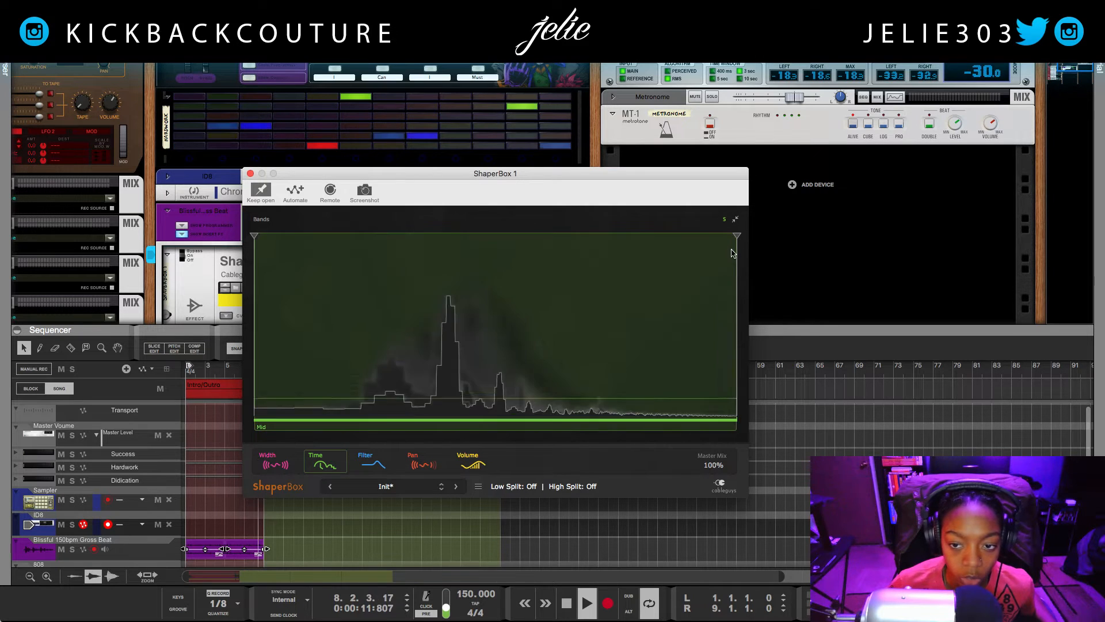
- Split the spectrum at 147 Hz and 2.43 kHz during playback and select the mid band
{"action": "left_click_drag", "start_coordinate": [737, 236], "coordinate": [588, 236]}
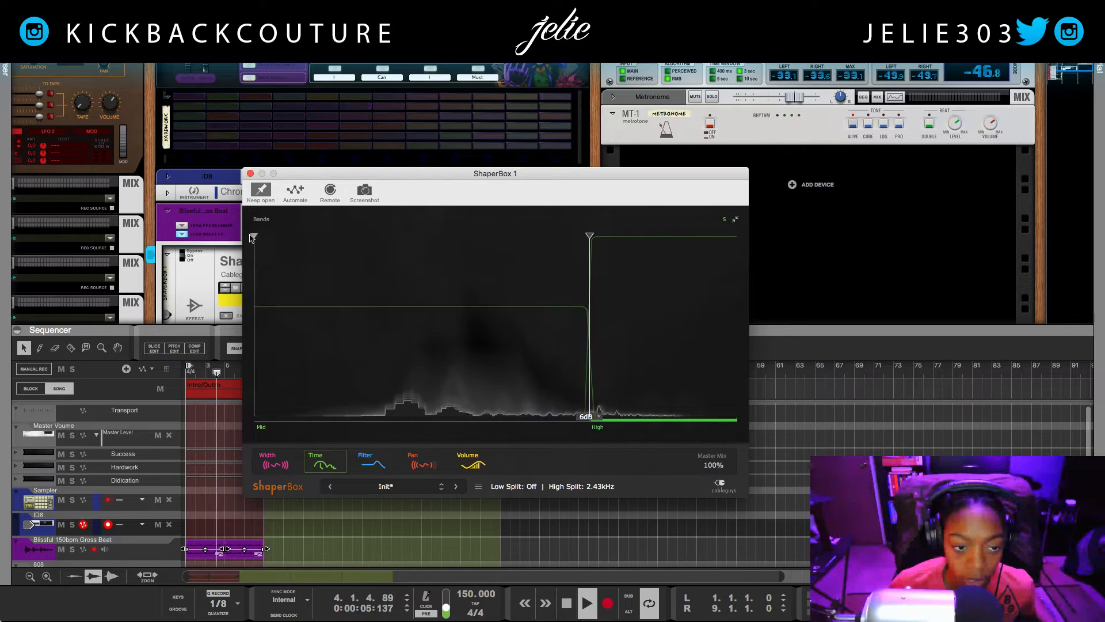
{"action": "left_click_drag", "start_coordinate": [254, 236], "coordinate": [384, 236]}
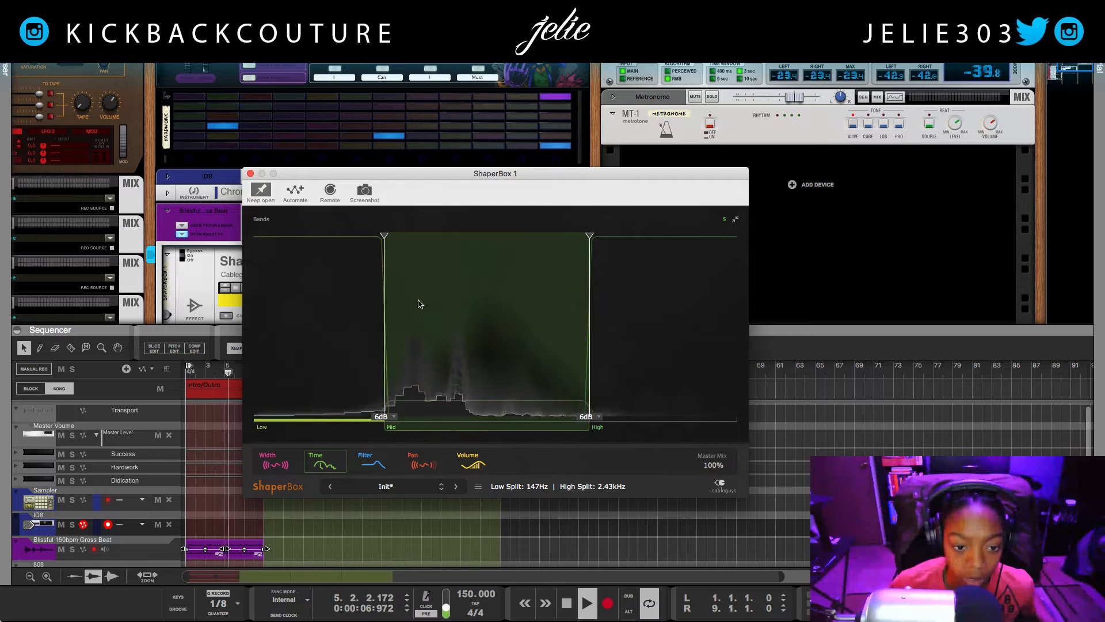
{"action": "left_click", "coordinate": [481, 299]}
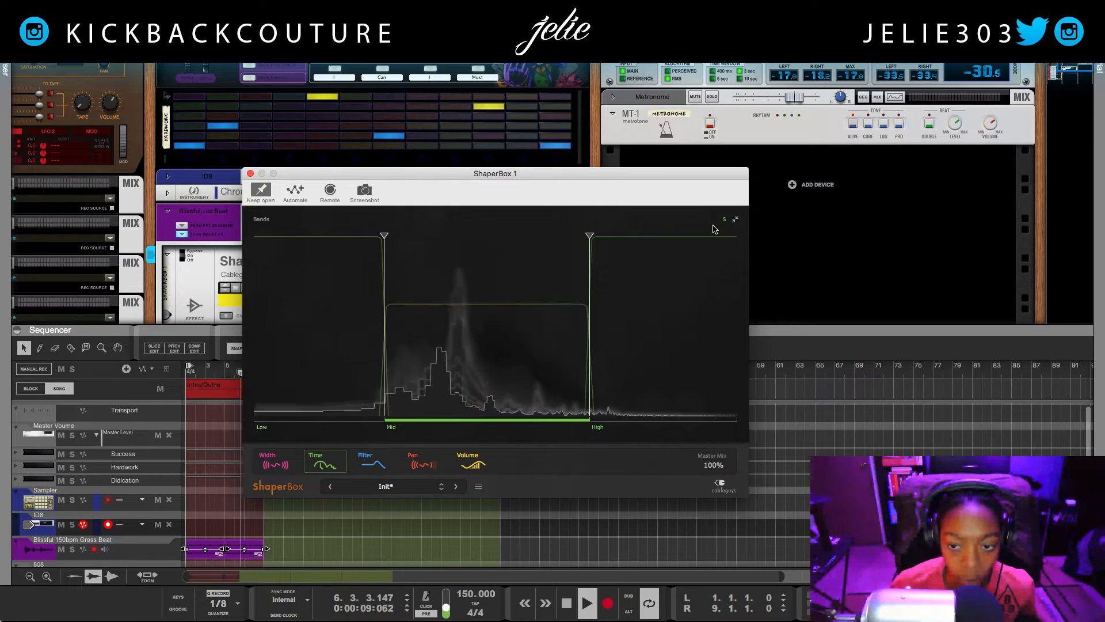
- Switch both band splits back to off and return to the Time curve editor
{"action": "left_click_drag", "start_coordinate": [590, 237], "coordinate": [737, 236]}
{"action": "left_click_drag", "start_coordinate": [385, 237], "coordinate": [254, 236]}
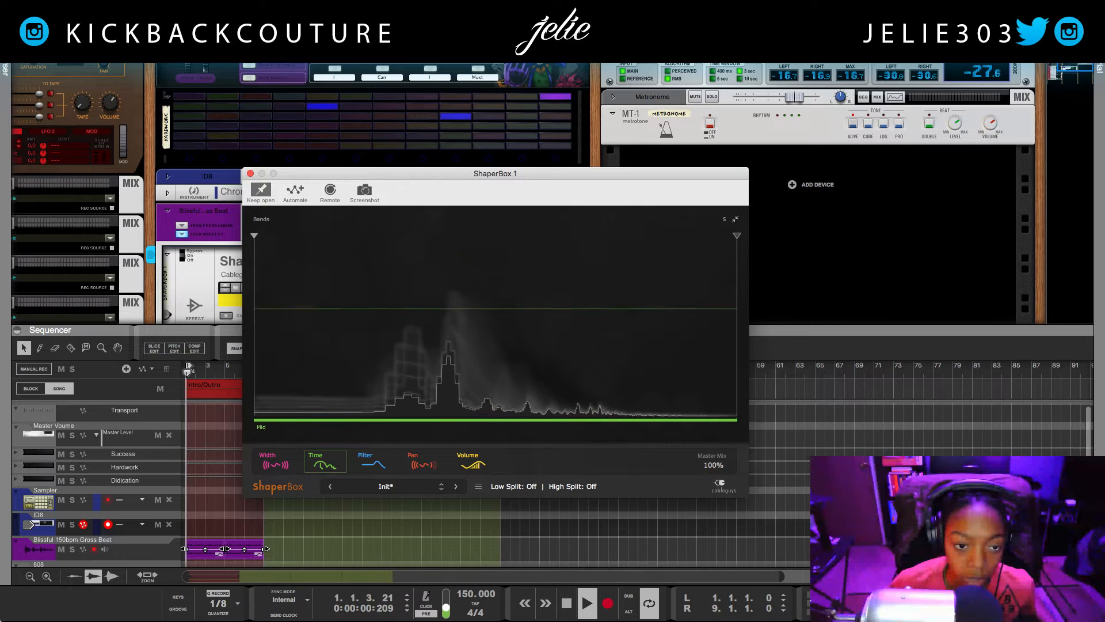
{"action": "left_click", "coordinate": [735, 219]}
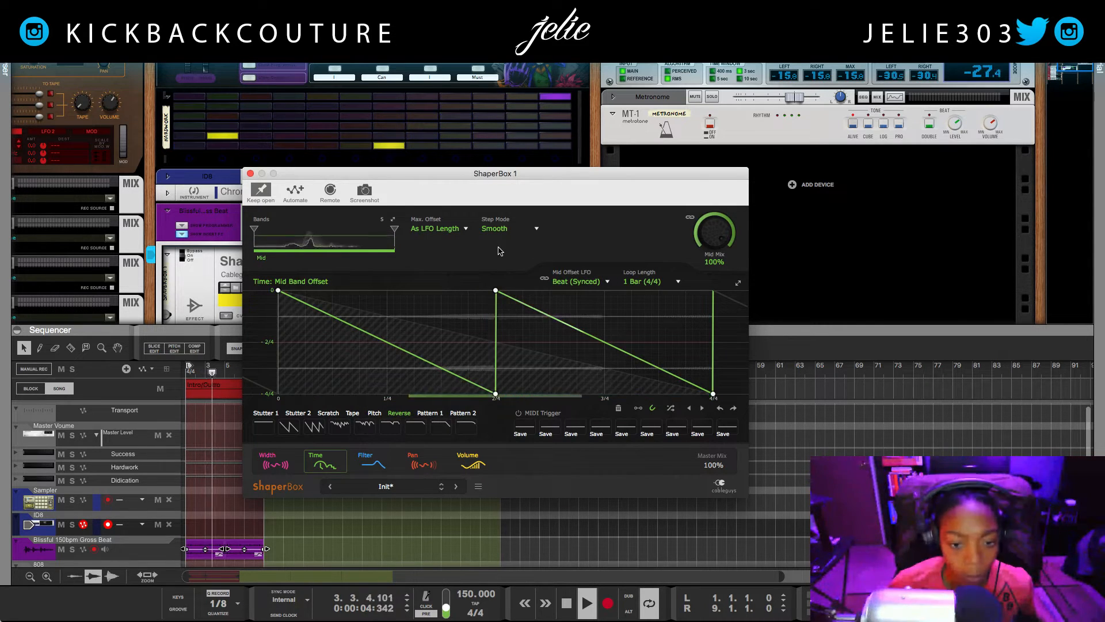
- Stop playback and check the available Step Mode options, keeping Smooth
{"action": "key", "text": "space"}
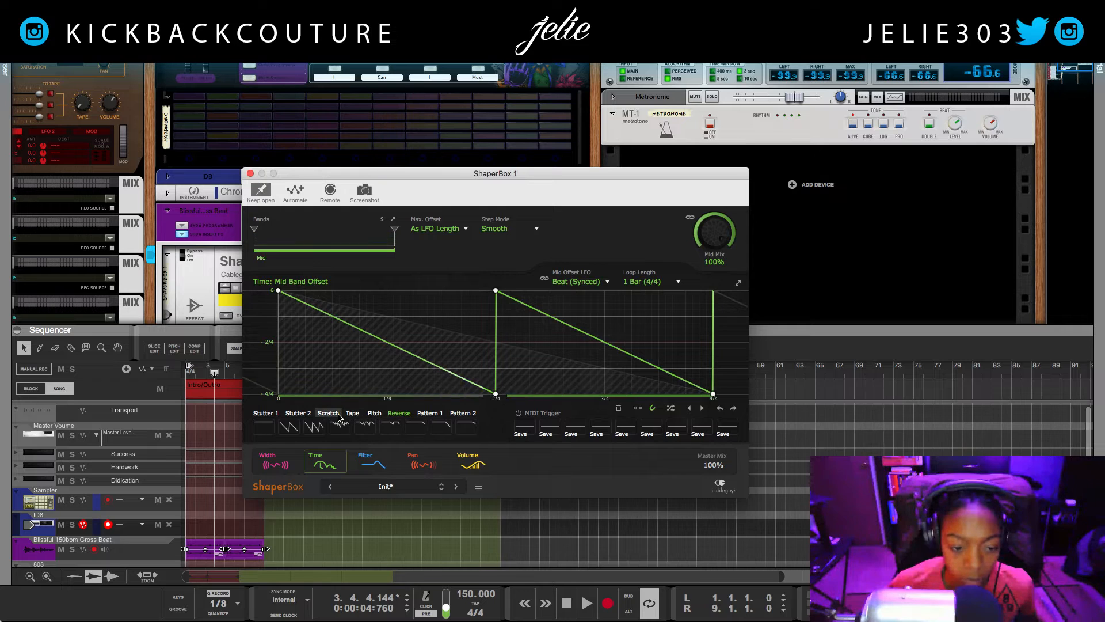
{"action": "left_click", "coordinate": [499, 231]}
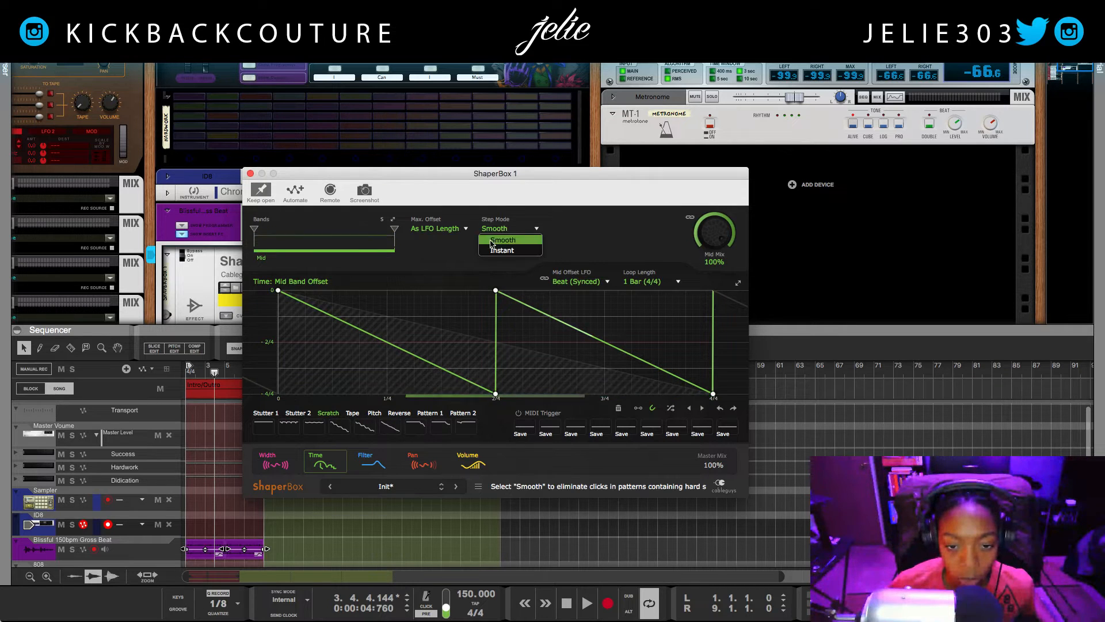
{"action": "left_click", "coordinate": [438, 253]}
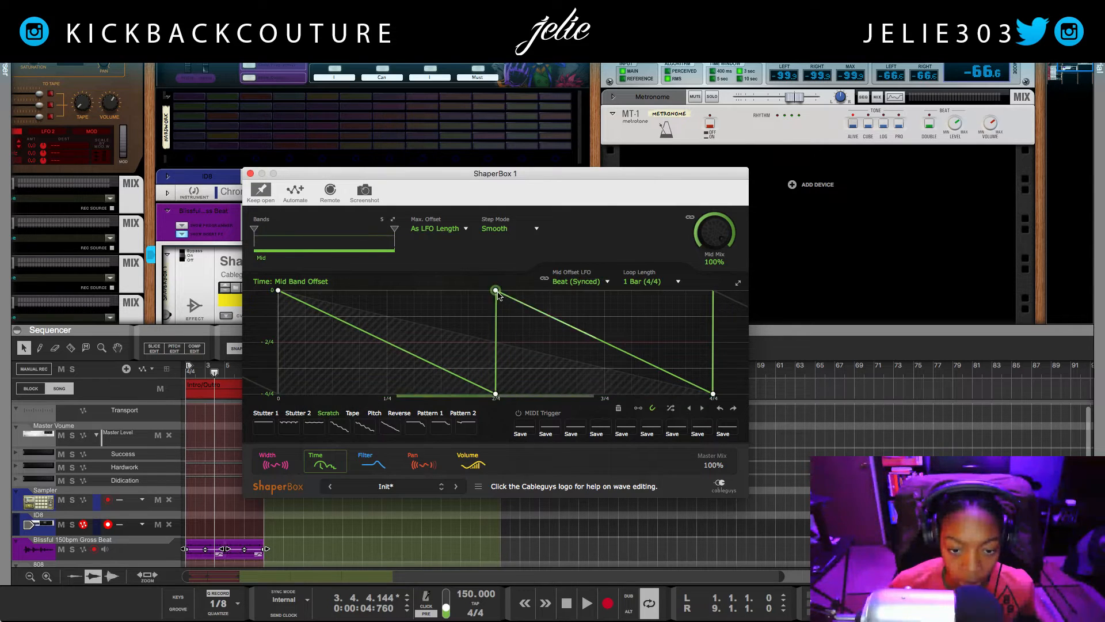
- Try moving the lower point at the 2/4 mark slightly earlier, to x 0.484 with a time of -1.00
{"action": "double_click", "coordinate": [496, 292]}
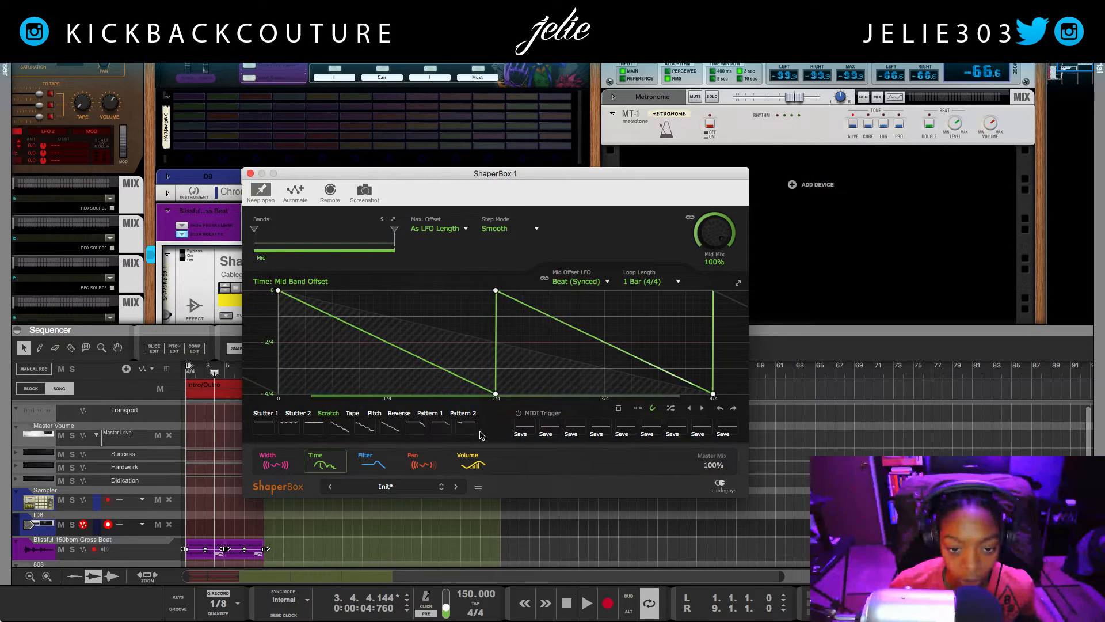
{"action": "left_click_drag", "start_coordinate": [496, 394], "coordinate": [488, 395]}
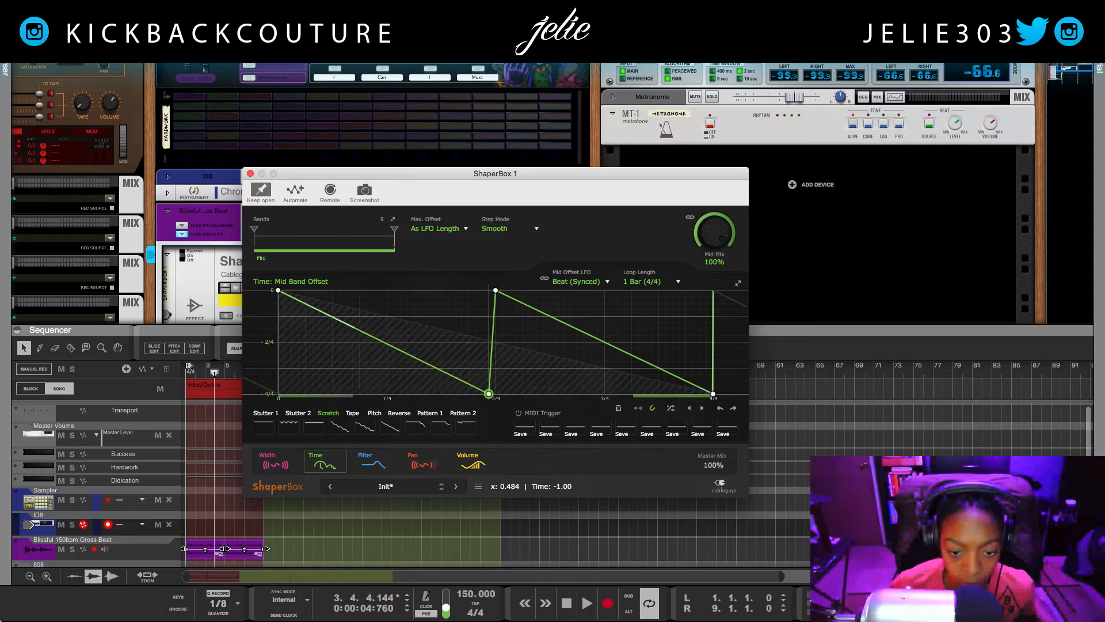
- Try the Soft scratch preset wave and load Triplets 2 4 from the Stutter 2 set
{"action": "left_click", "coordinate": [358, 426]}
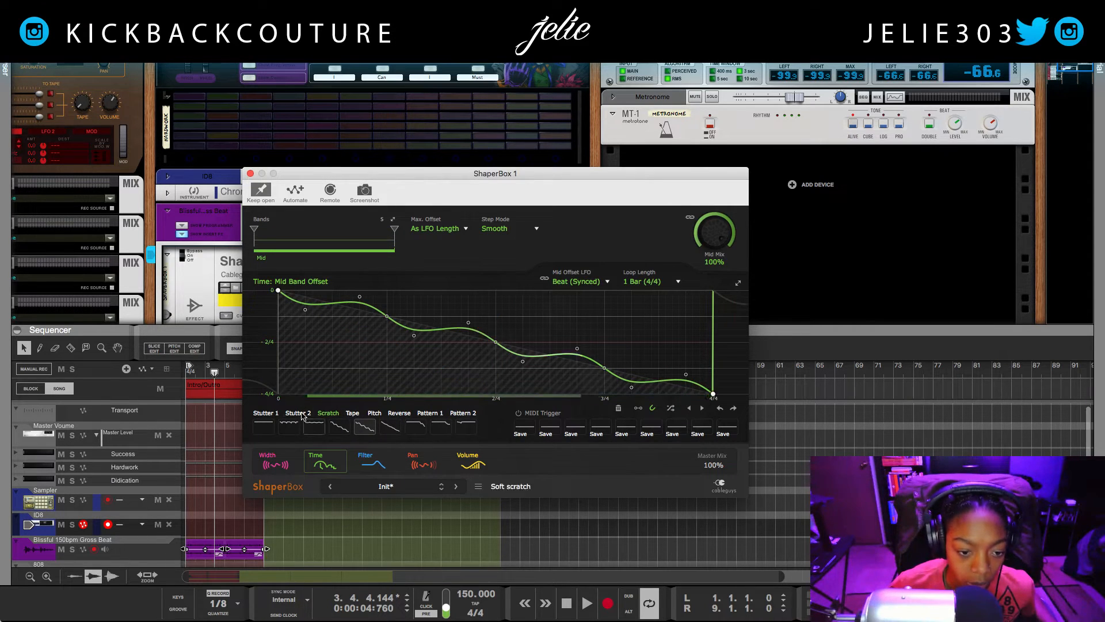
{"action": "left_click", "coordinate": [315, 430]}
{"action": "left_click", "coordinate": [409, 426]}
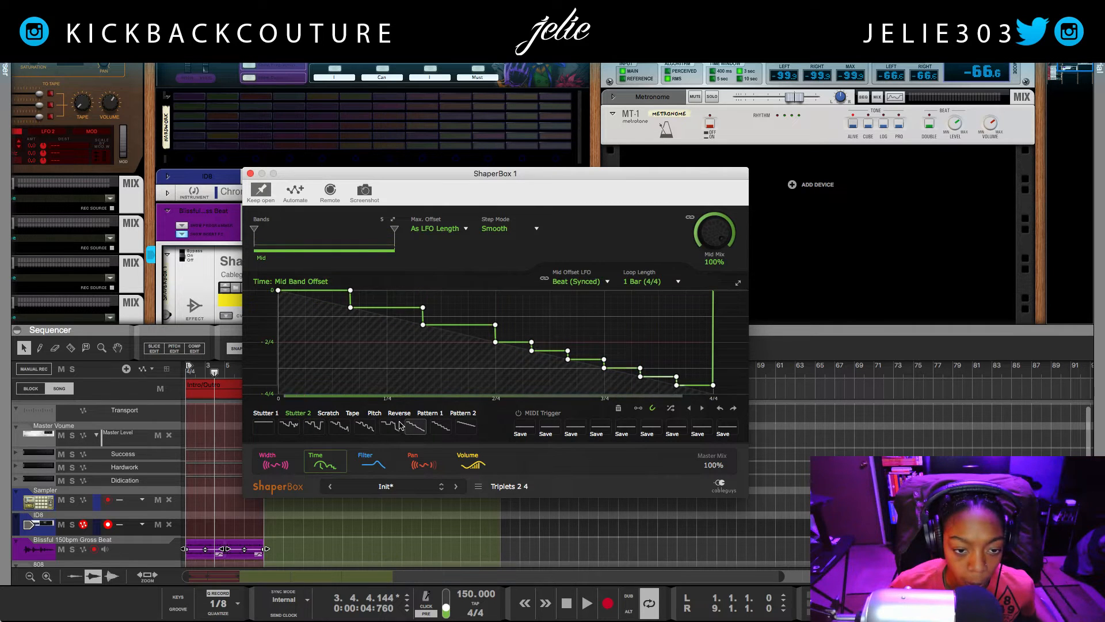
- During playback, shift and realign the lower point of the drop one third into the bar, and bend the segment after it
{"action": "left_click_drag", "start_coordinate": [422, 326], "coordinate": [414, 328]}
{"action": "key", "text": "space"}
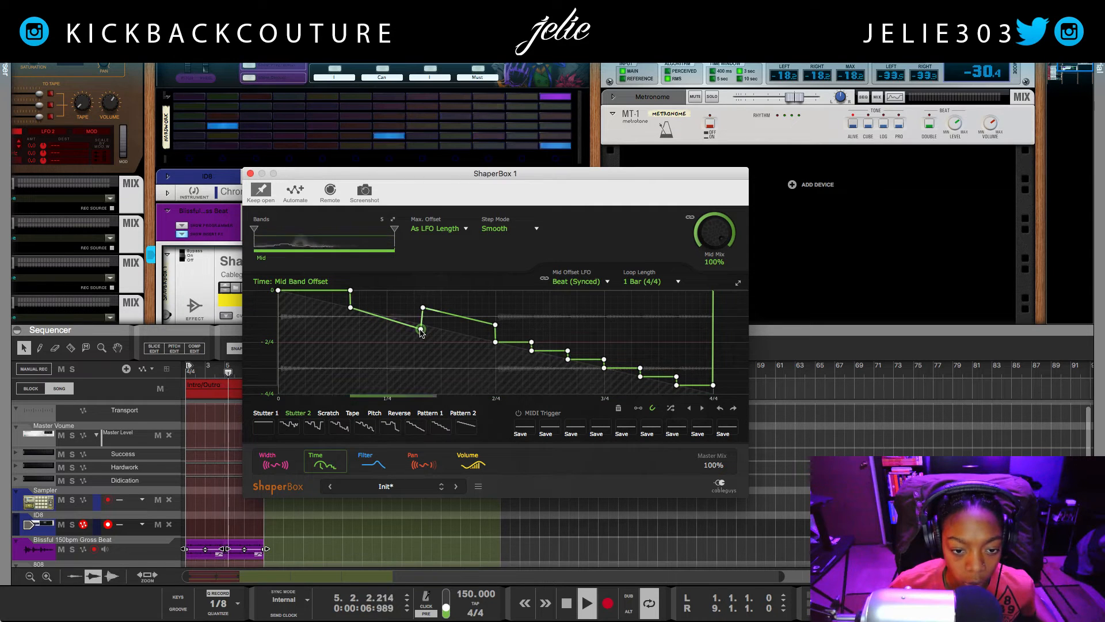
{"action": "left_click_drag", "start_coordinate": [421, 331], "coordinate": [423, 323]}
{"action": "left_click", "coordinate": [441, 336]}
- Turn off snapping and fine-tune the two points of the drop at x 0.333, with the upper one at about -0.16
{"action": "left_click", "coordinate": [652, 409]}
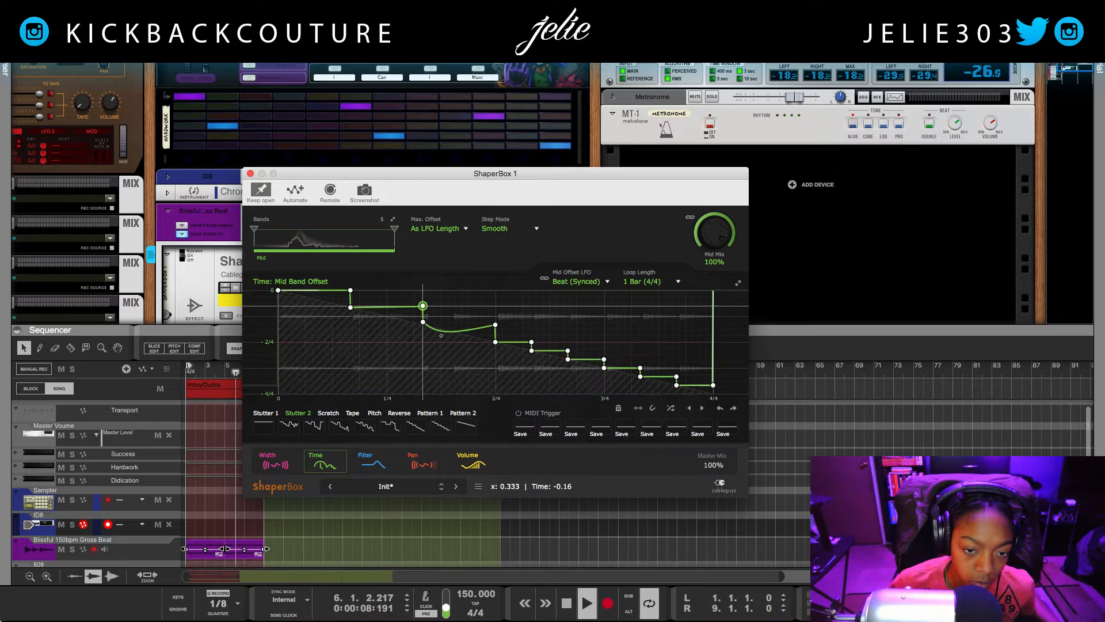
{"action": "left_click_drag", "start_coordinate": [422, 308], "coordinate": [422, 308]}
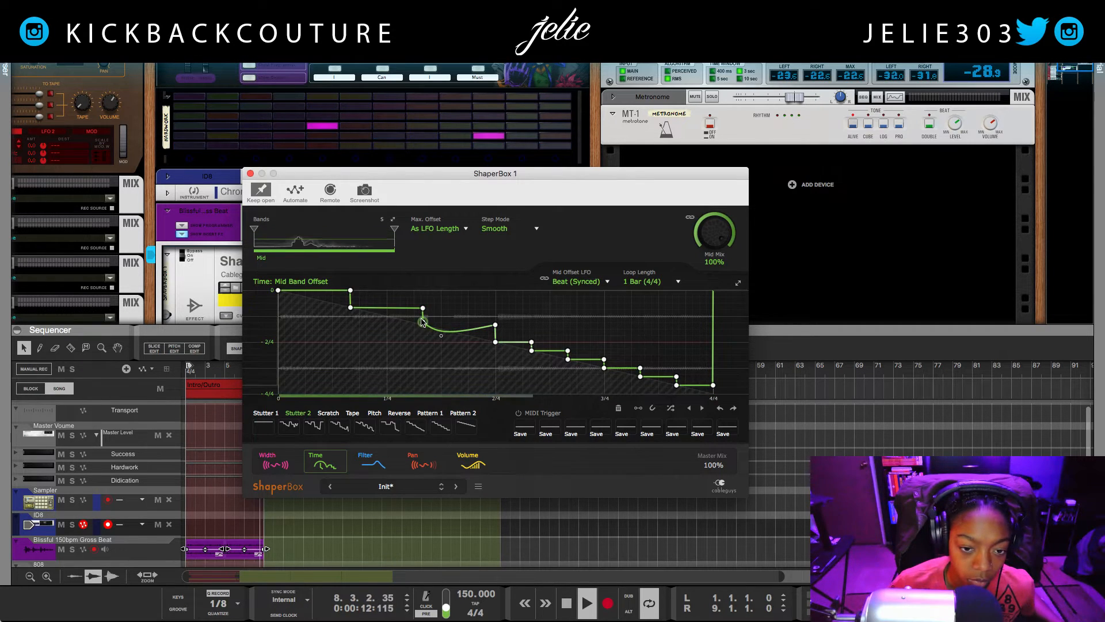
{"action": "mouse_move", "coordinate": [423, 322]}
{"action": "left_mouse_down"}
{"action": "mouse_move", "coordinate": [439, 336]}
{"action": "mouse_move", "coordinate": [426, 327]}
{"action": "left_mouse_up"}
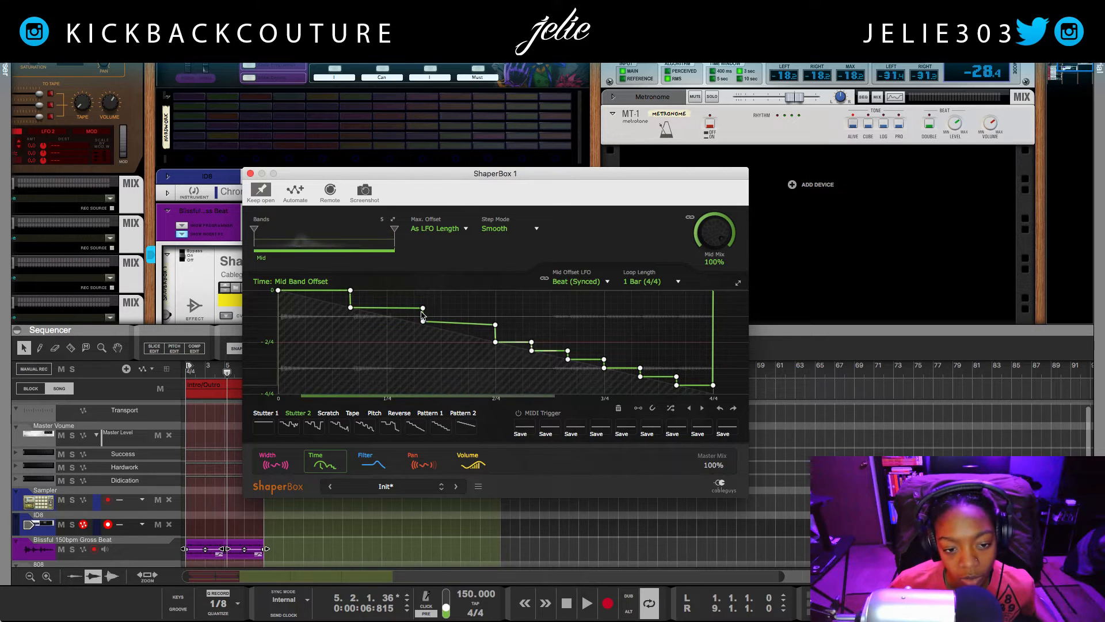
- Try repositioning the two points of the drop one third into the bar, with the upper one at x 0.337 and time -0.17
{"action": "left_click_drag", "start_coordinate": [423, 309], "coordinate": [422, 321]}
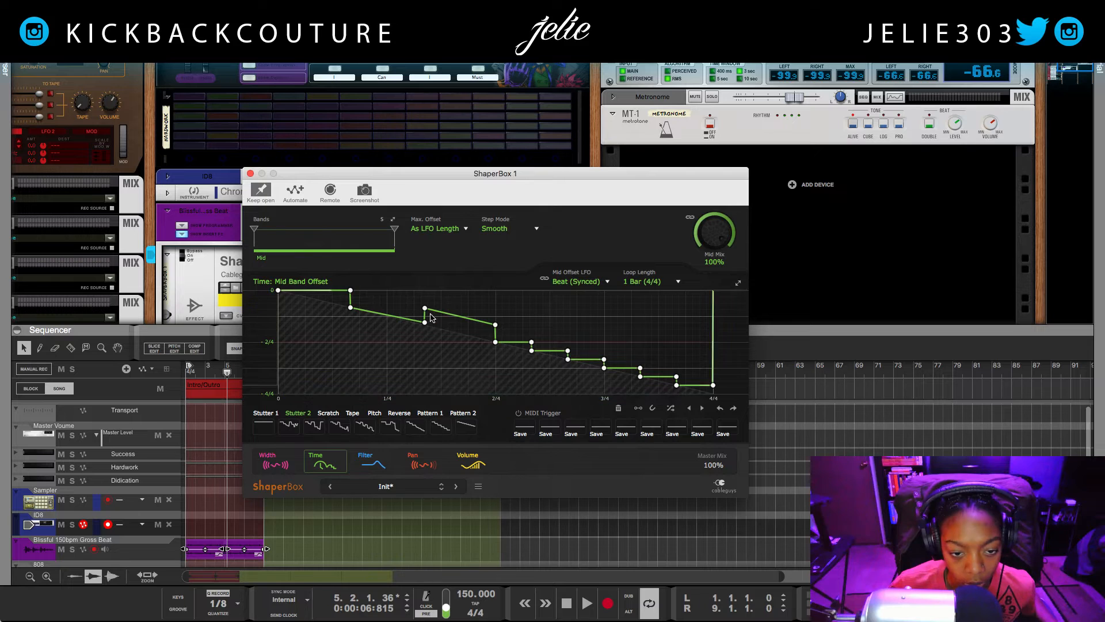
{"action": "left_click_drag", "start_coordinate": [425, 322], "coordinate": [424, 326]}
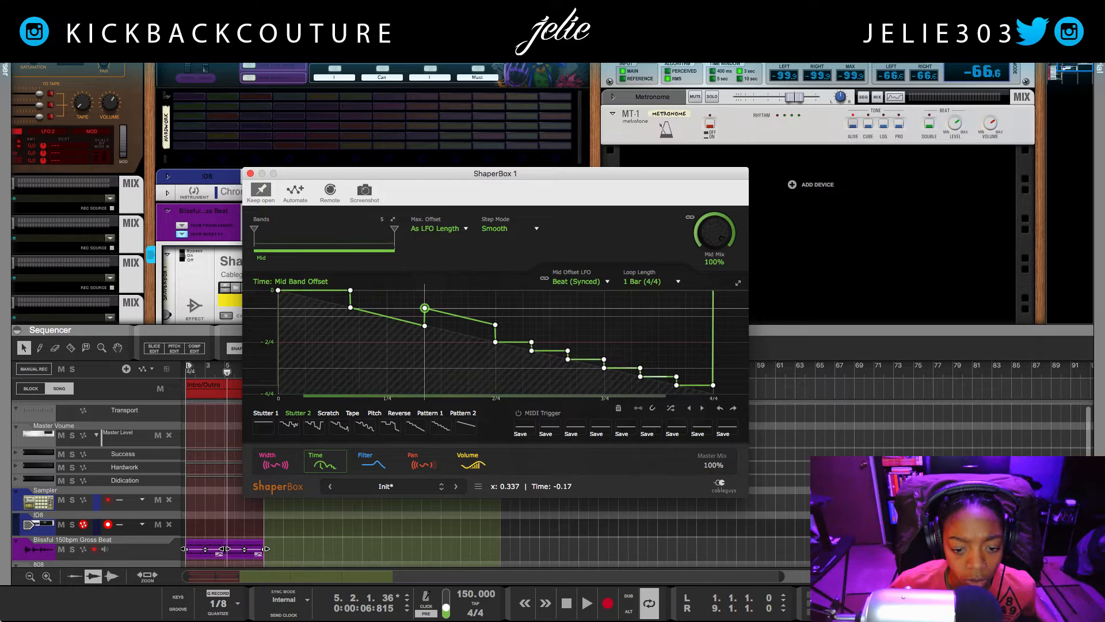
{"action": "left_click_drag", "start_coordinate": [424, 326], "coordinate": [426, 310]}
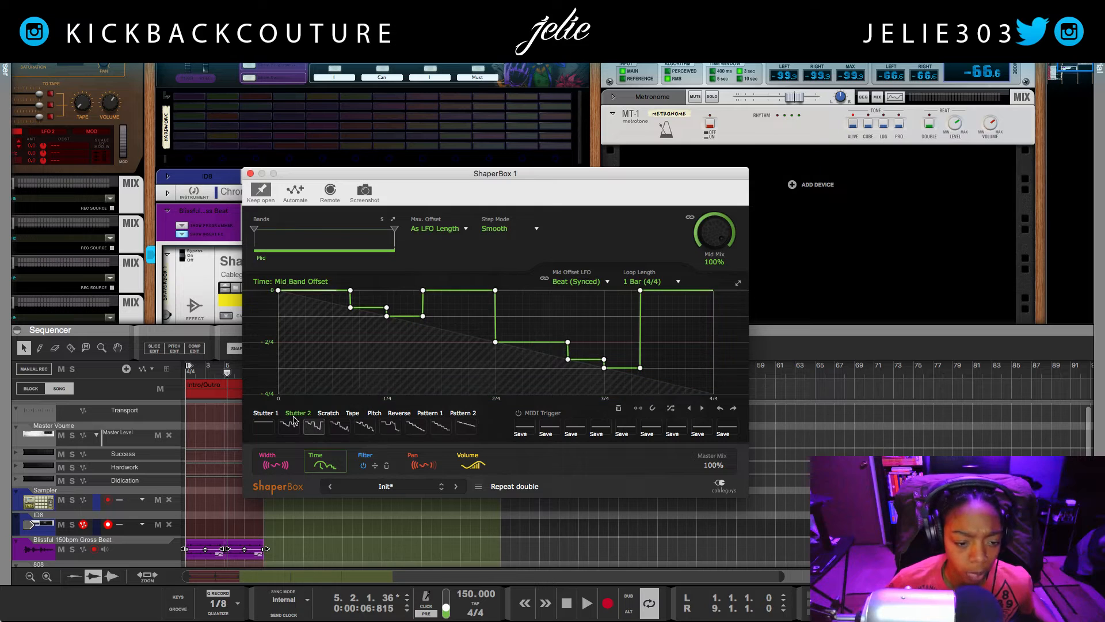
- Flatten the Time curve and load the double reverse ramp from the Reverse set, and move the Width shaper to the end of the chain
{"action": "left_click", "coordinate": [263, 426]}
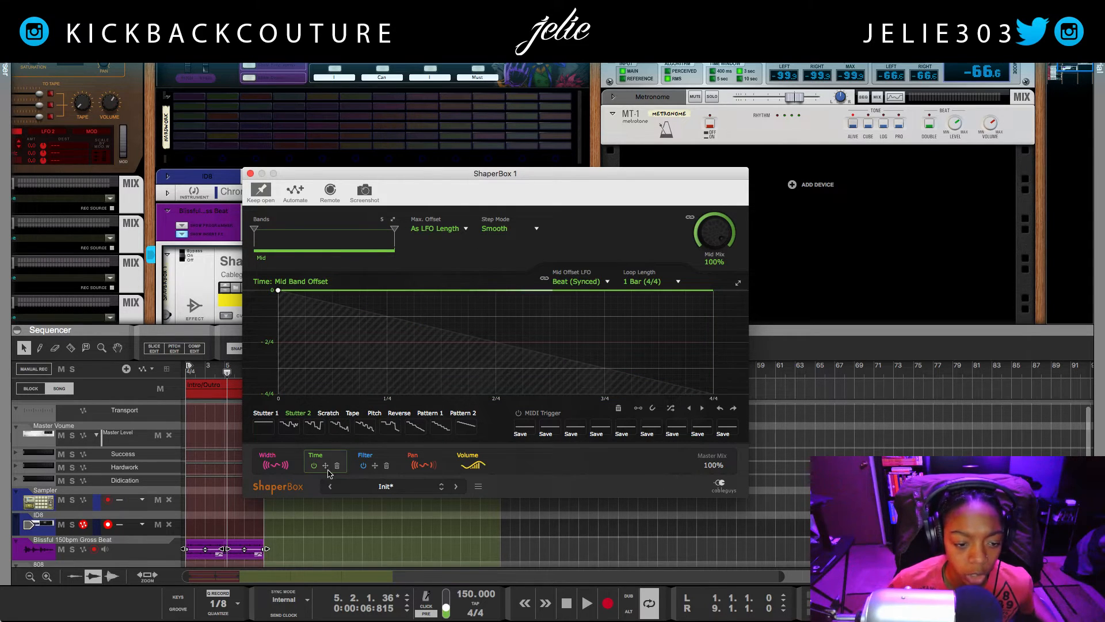
{"action": "left_click", "coordinate": [296, 432]}
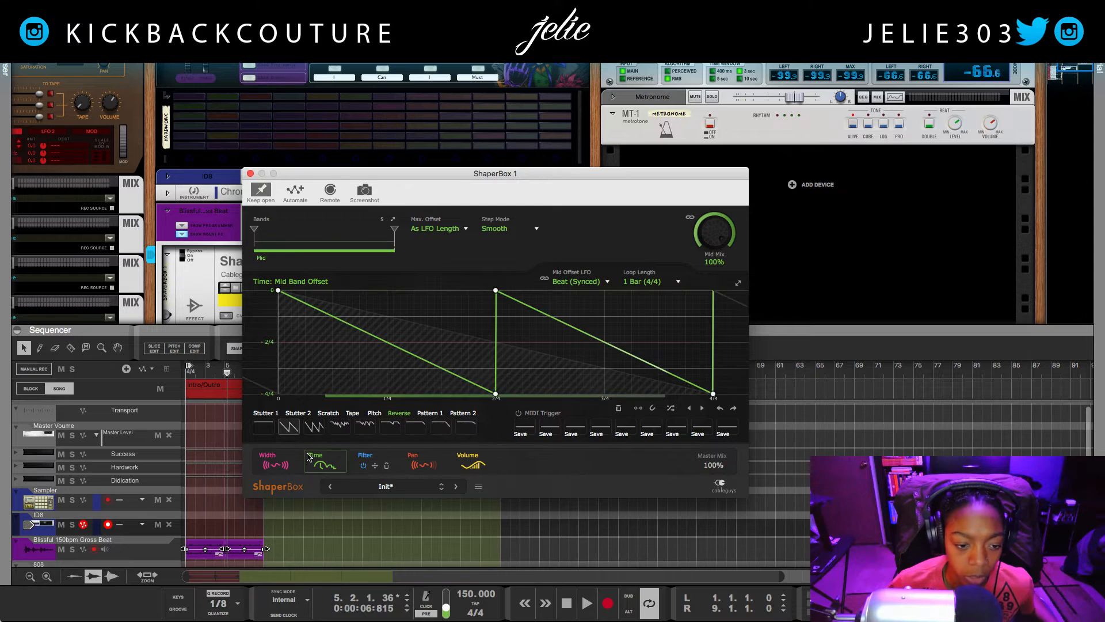
{"action": "left_click", "coordinate": [374, 462]}
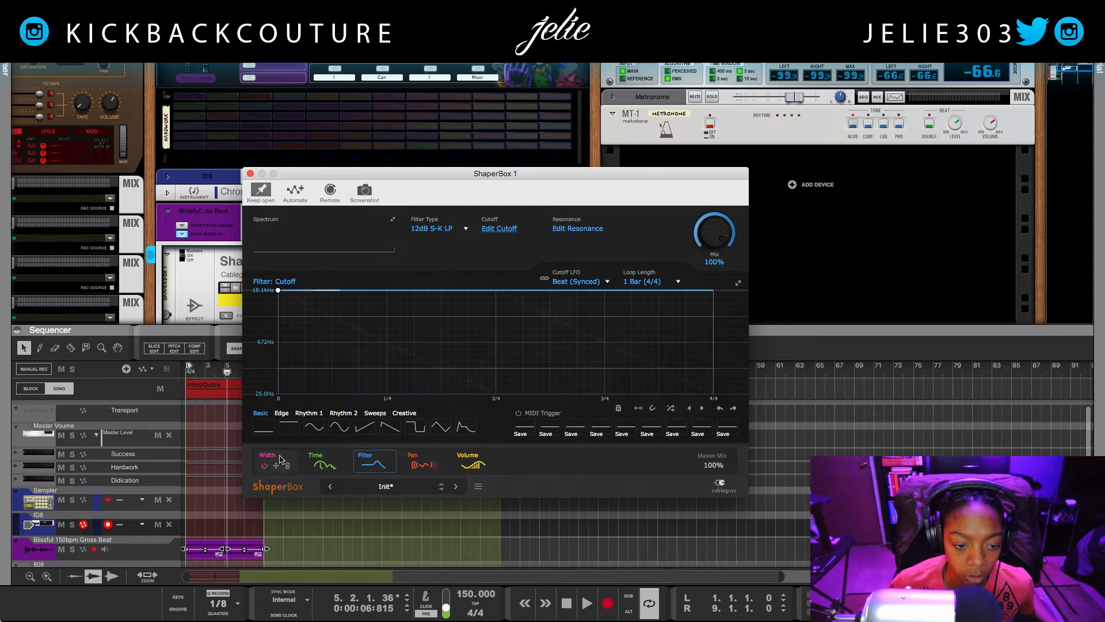
{"action": "left_click", "coordinate": [281, 459]}
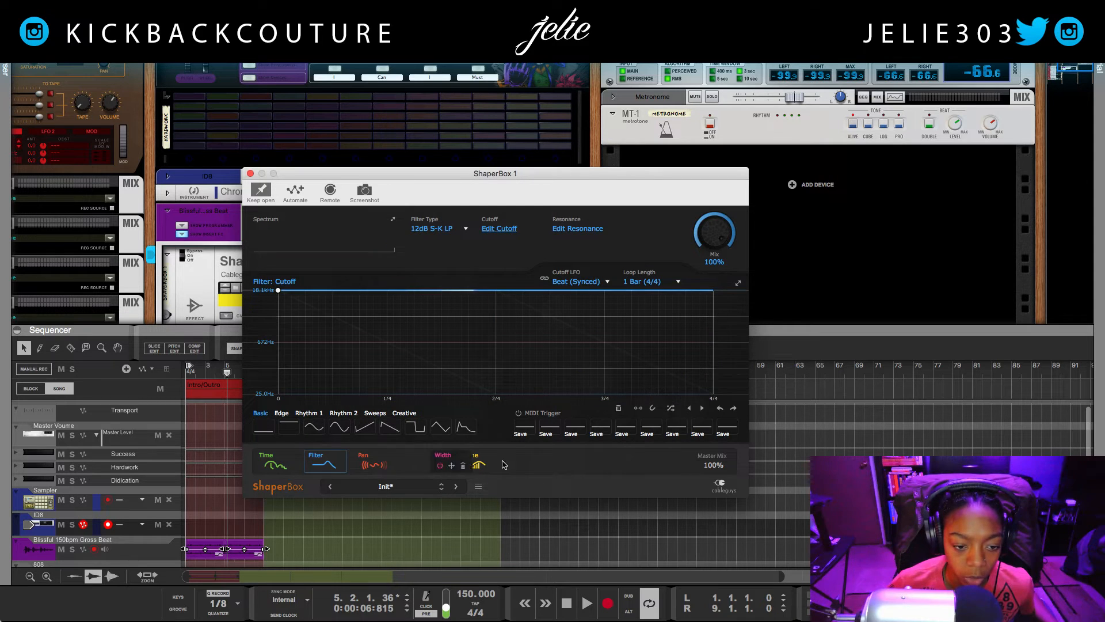
{"action": "left_click", "coordinate": [287, 457]}
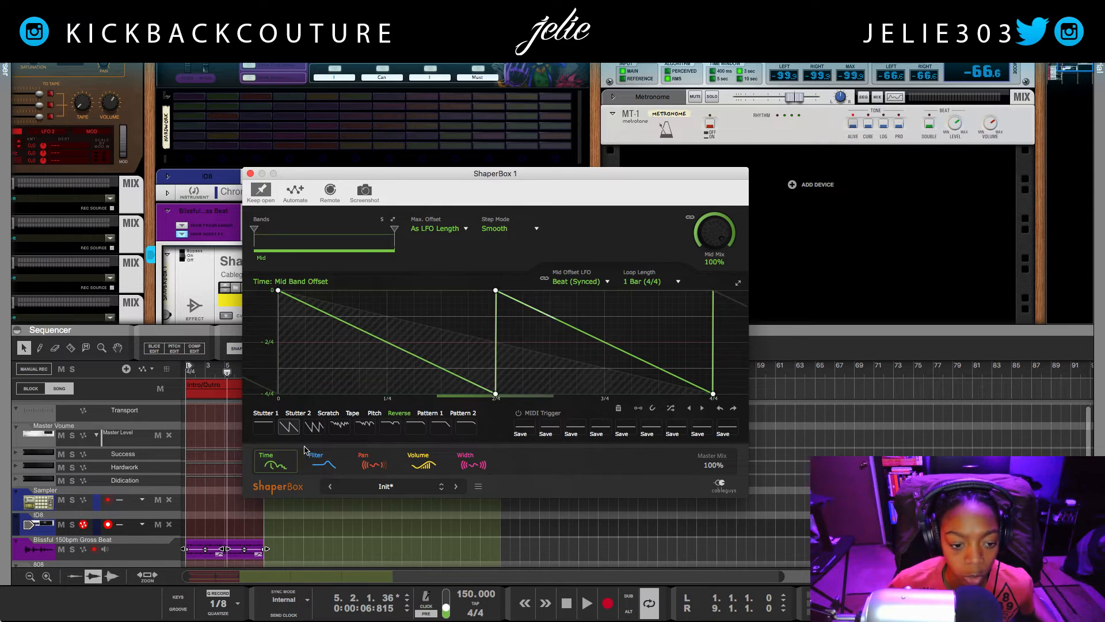
- During playback, try the Square, rising ramp and ADSR envelope waves from the Basic set on the Filter's Cutoff curve
{"action": "left_click", "coordinate": [321, 458]}
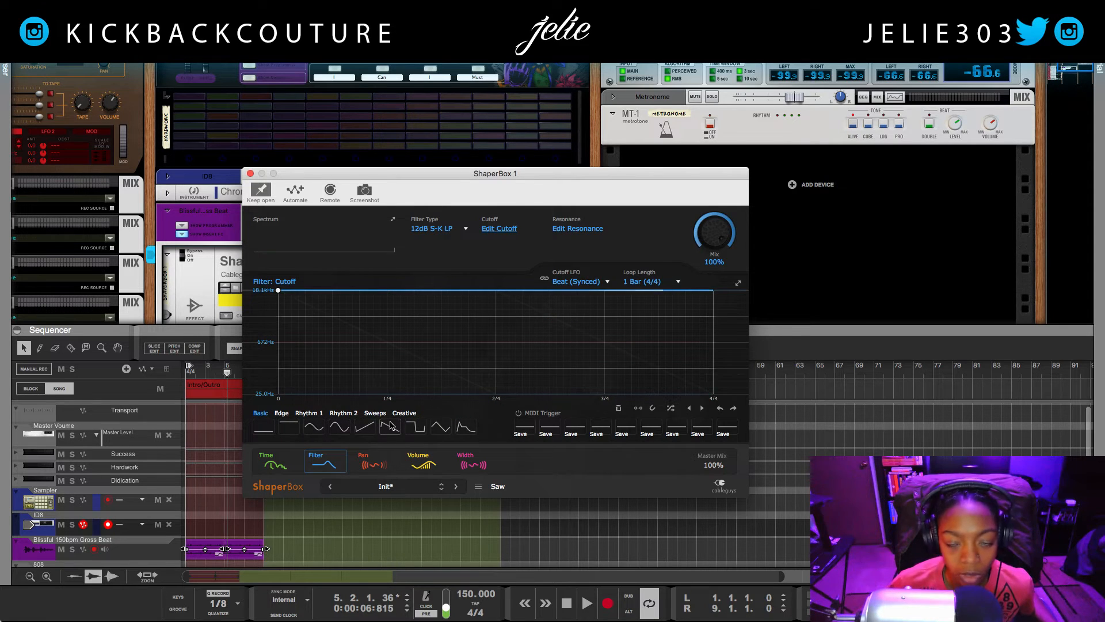
{"action": "left_click", "coordinate": [423, 429]}
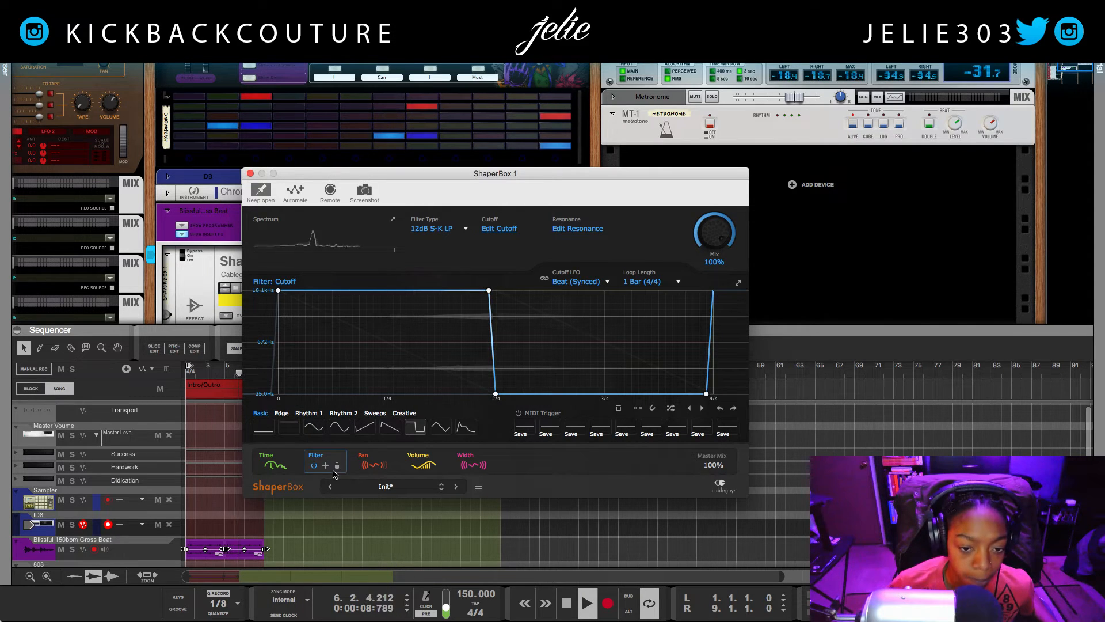
{"action": "left_click", "coordinate": [365, 426]}
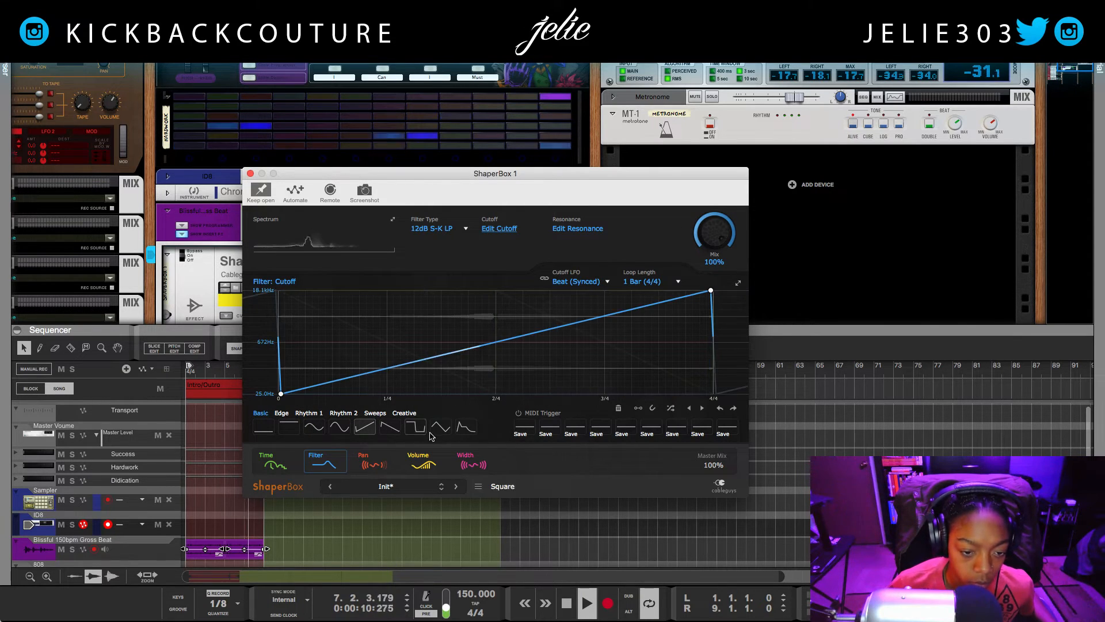
{"action": "left_click", "coordinate": [461, 430]}
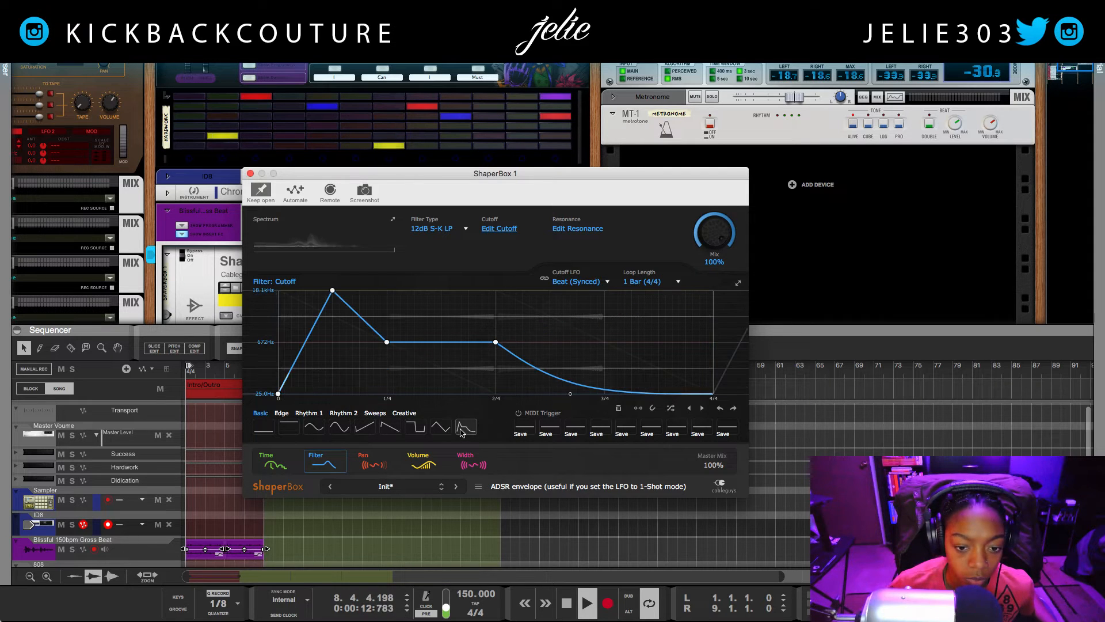
- Try Filter Cutoff loop lengths of 1/16 and 3/4, and settle on 1/2
{"action": "left_click", "coordinate": [644, 281]}
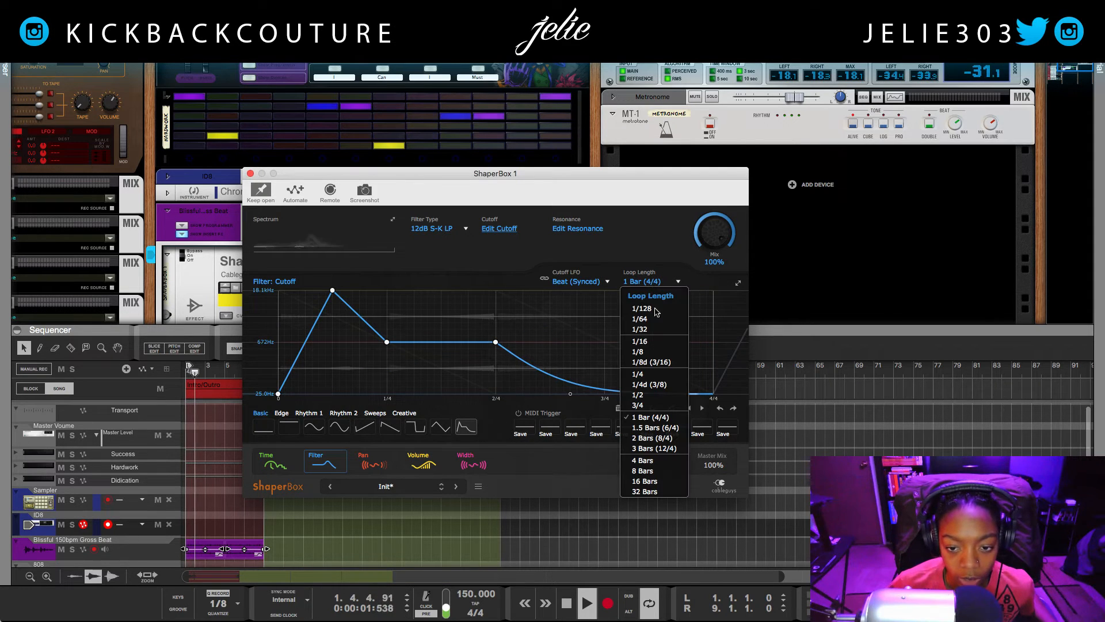
{"action": "left_click", "coordinate": [658, 340]}
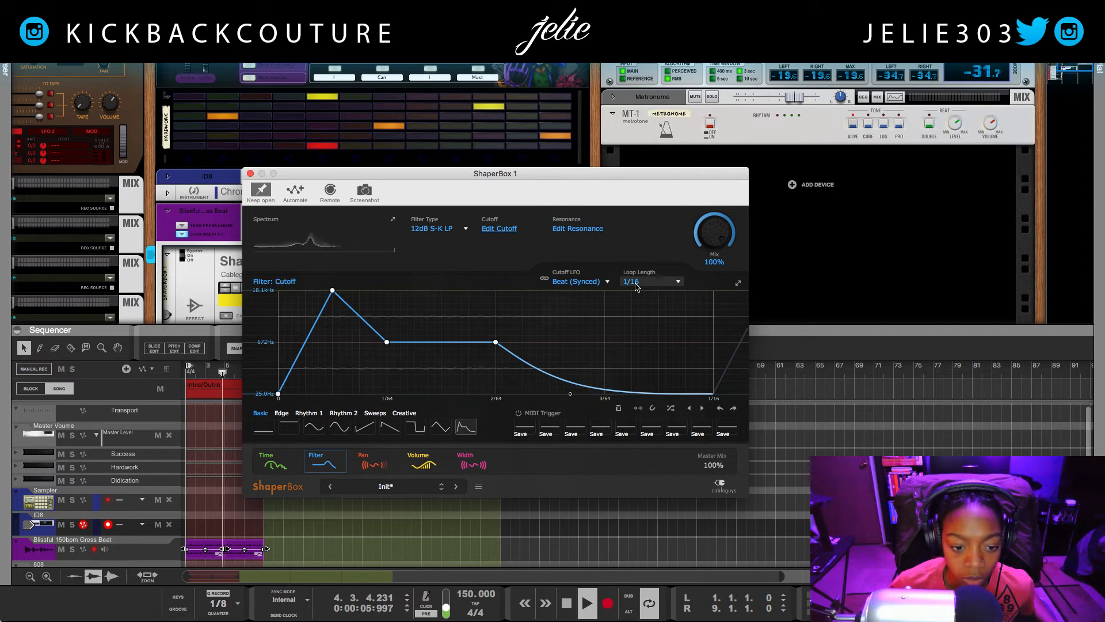
{"action": "left_click", "coordinate": [639, 282]}
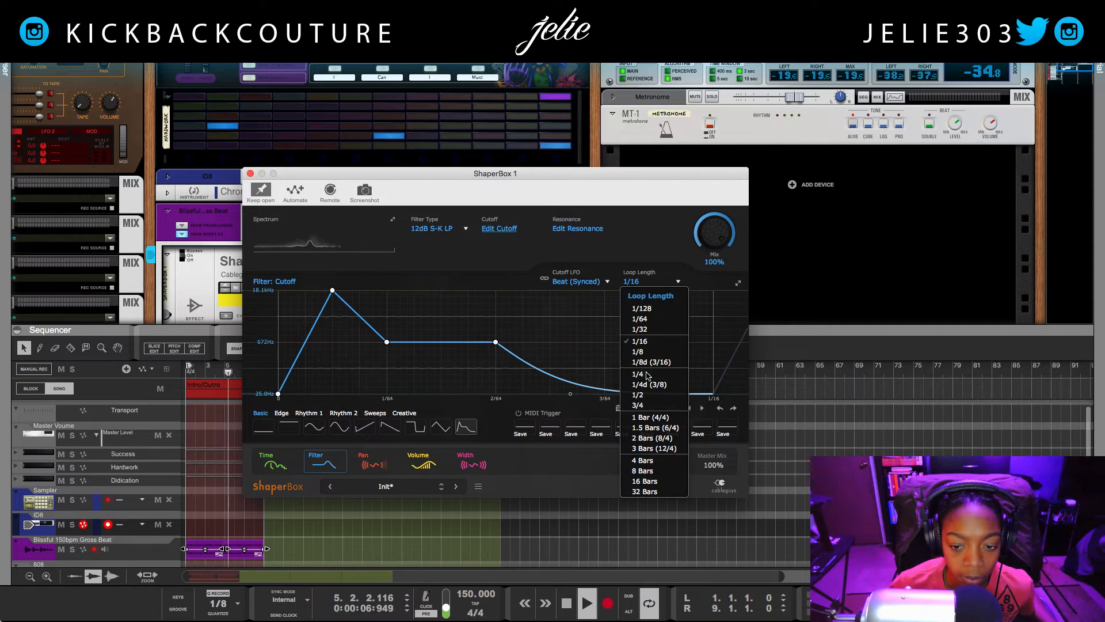
{"action": "left_click", "coordinate": [653, 406]}
{"action": "left_click", "coordinate": [652, 283]}
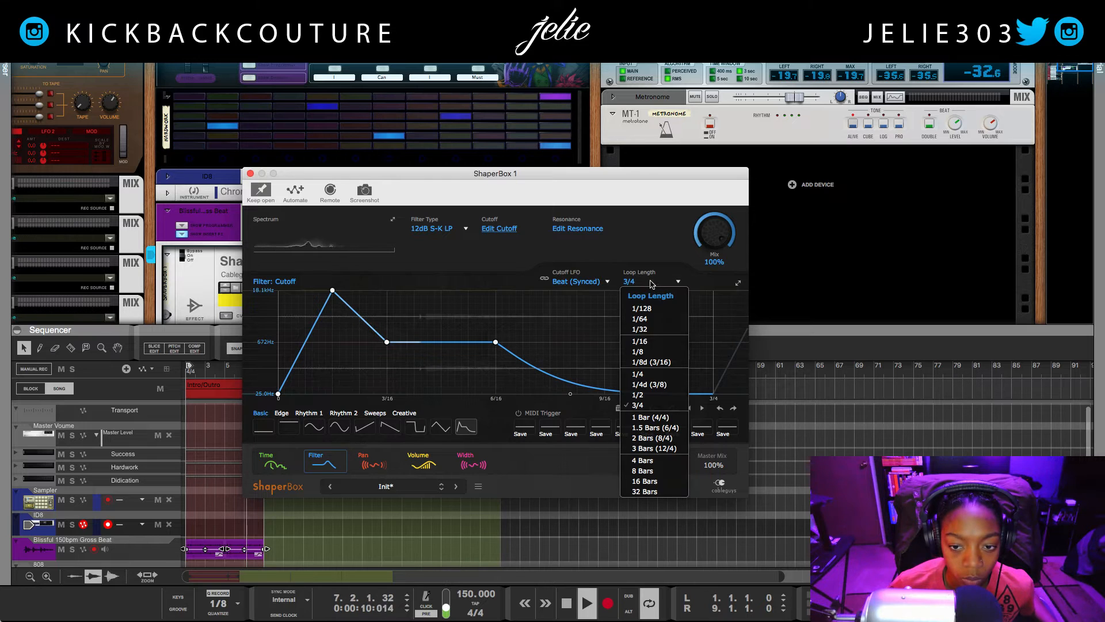
{"action": "left_click", "coordinate": [638, 395]}
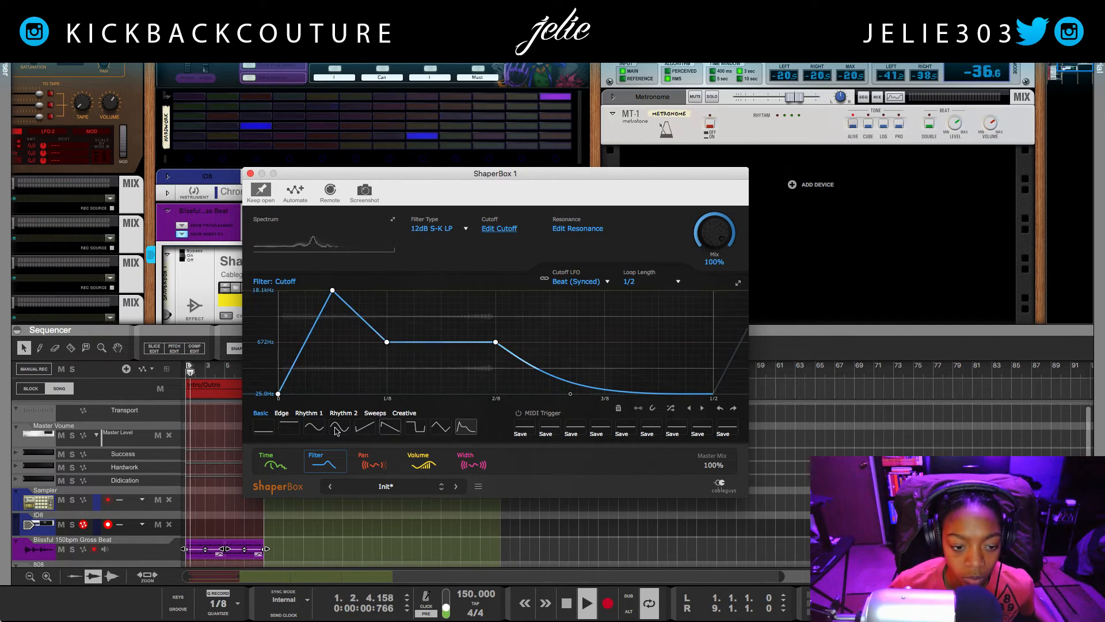
- Audition Filter Cutoff waves from the Edge set, including Sharp 2, and from the Creative and Rhythm 2 sets
{"action": "left_click", "coordinate": [281, 413]}
{"action": "left_click", "coordinate": [345, 429]}
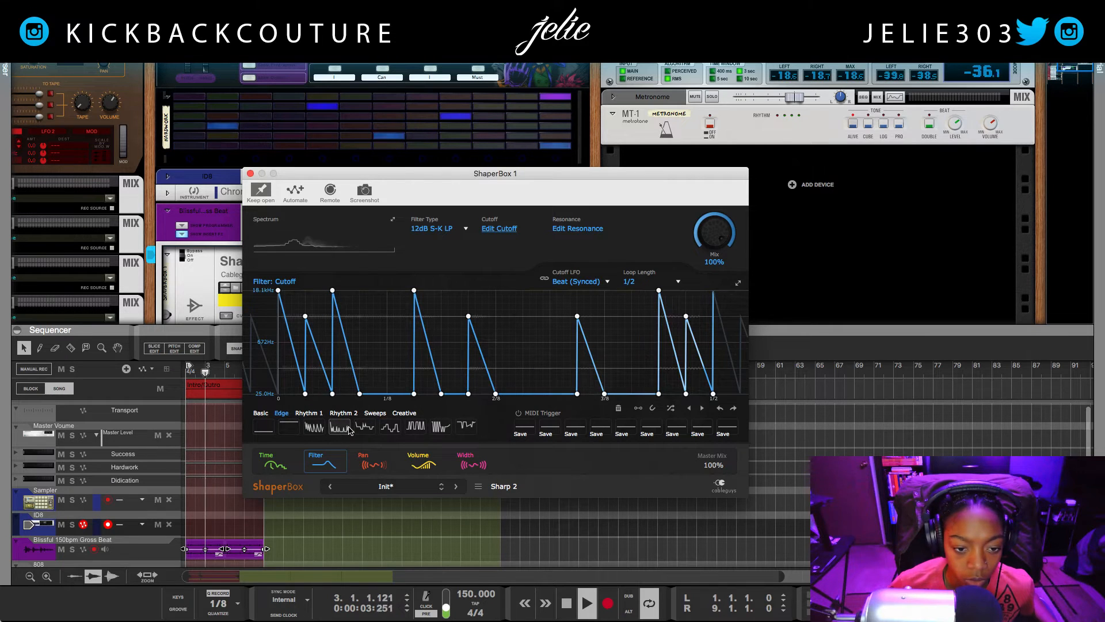
{"action": "left_click", "coordinate": [415, 427]}
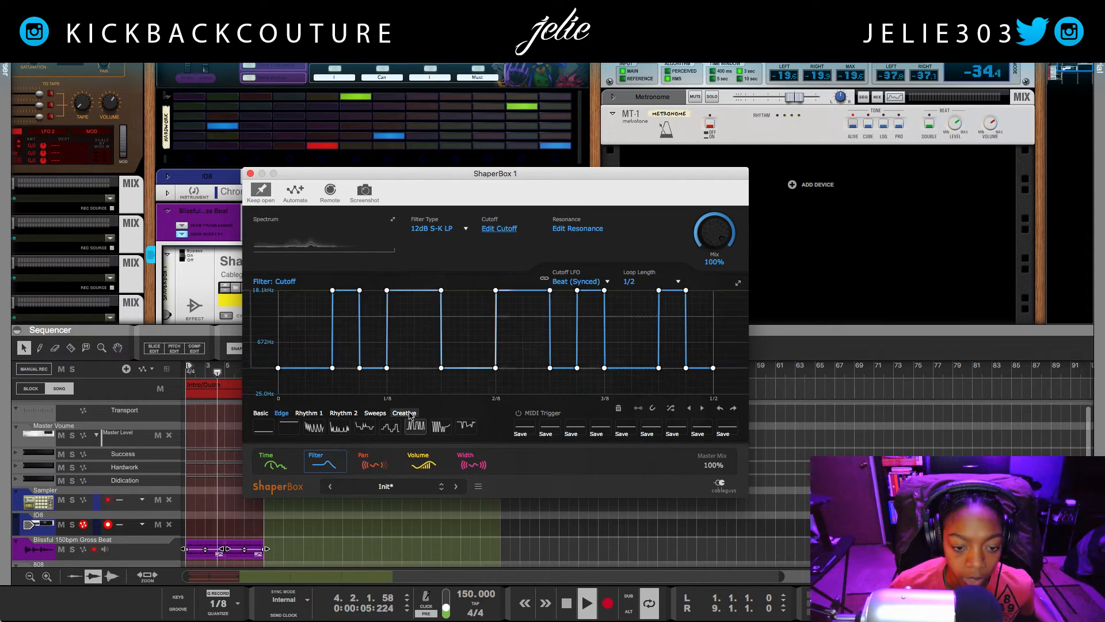
{"action": "left_click", "coordinate": [410, 412]}
{"action": "left_click", "coordinate": [390, 426]}
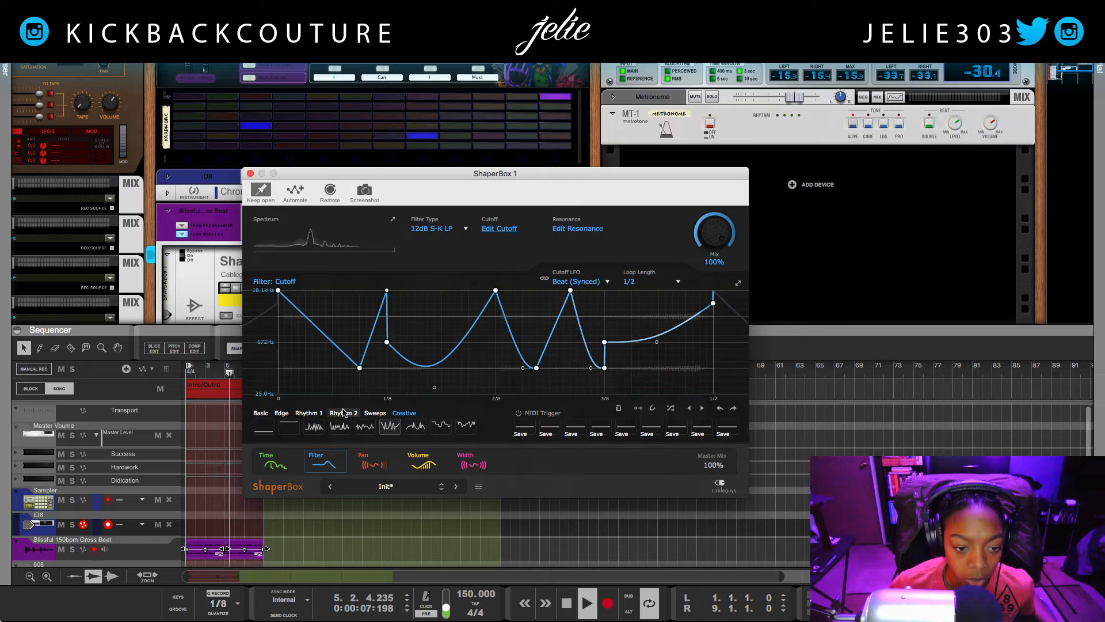
{"action": "left_click", "coordinate": [344, 413]}
{"action": "left_click", "coordinate": [340, 426]}
{"action": "left_click", "coordinate": [365, 426]}
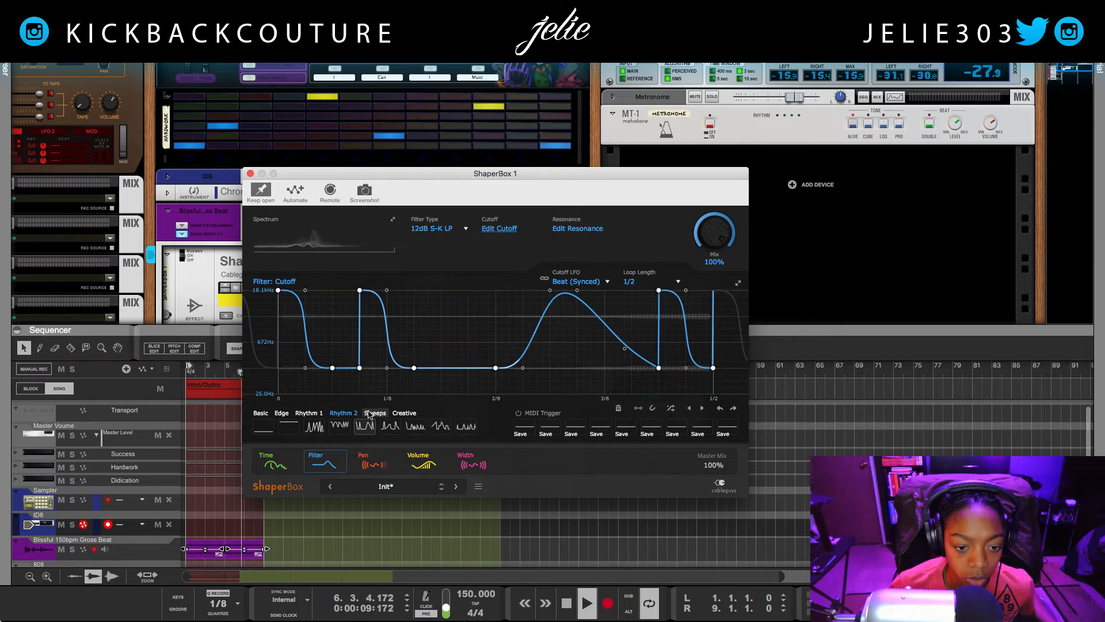
- Load the Smooth 3 wave from the Sweeps set on the Filter's Cutoff curve
{"action": "left_click", "coordinate": [371, 413]}
{"action": "left_click", "coordinate": [440, 427]}
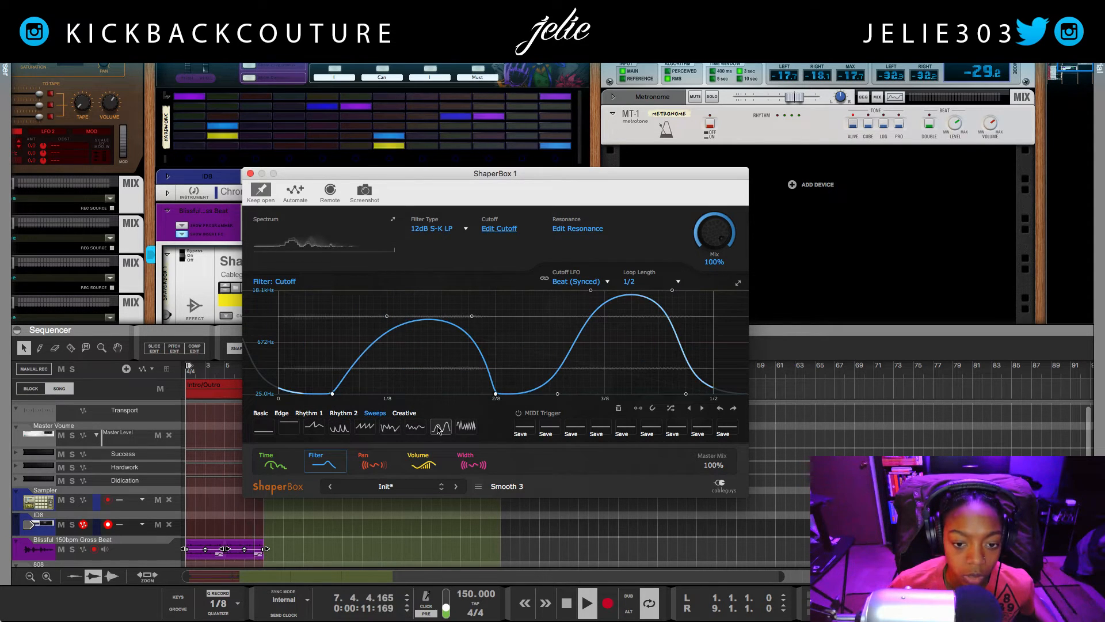
{"action": "left_click", "coordinate": [415, 427]}
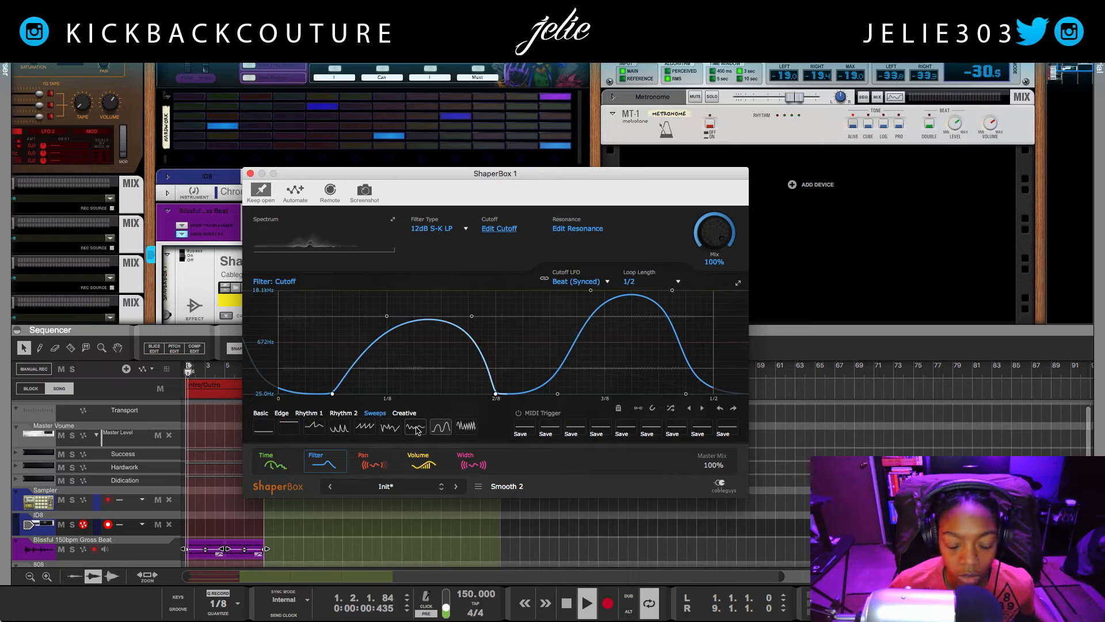
- Move the ShaperBox window aside, review the Filter and Time curves, and load the Sine-like wave on the Pan shaper's mid band
{"action": "left_click", "coordinate": [362, 460]}
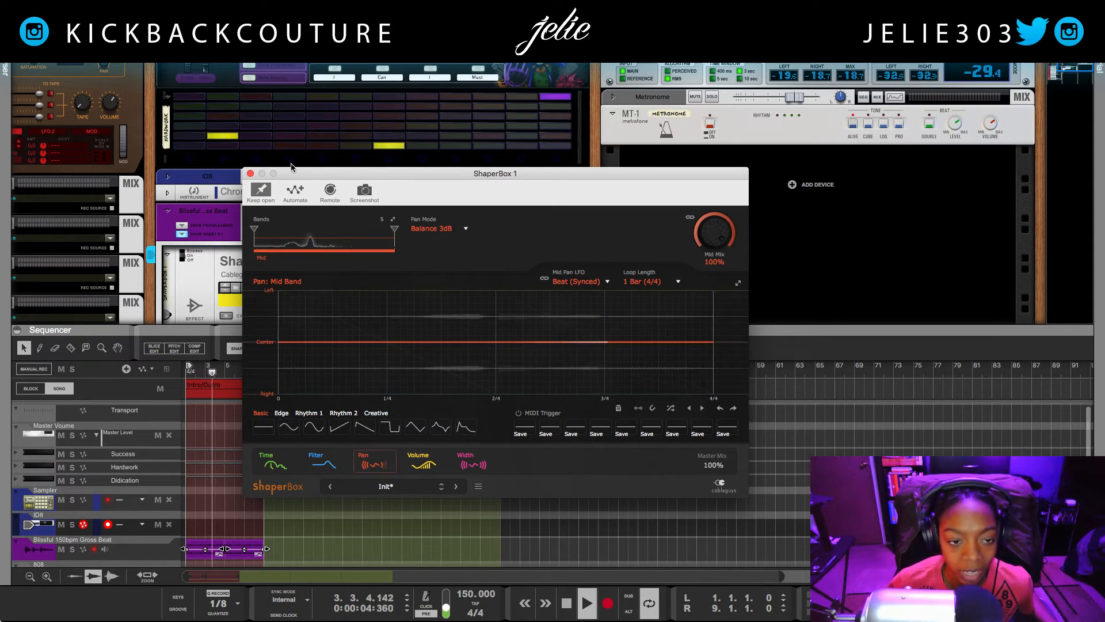
{"action": "left_click_drag", "start_coordinate": [297, 173], "coordinate": [454, 123]}
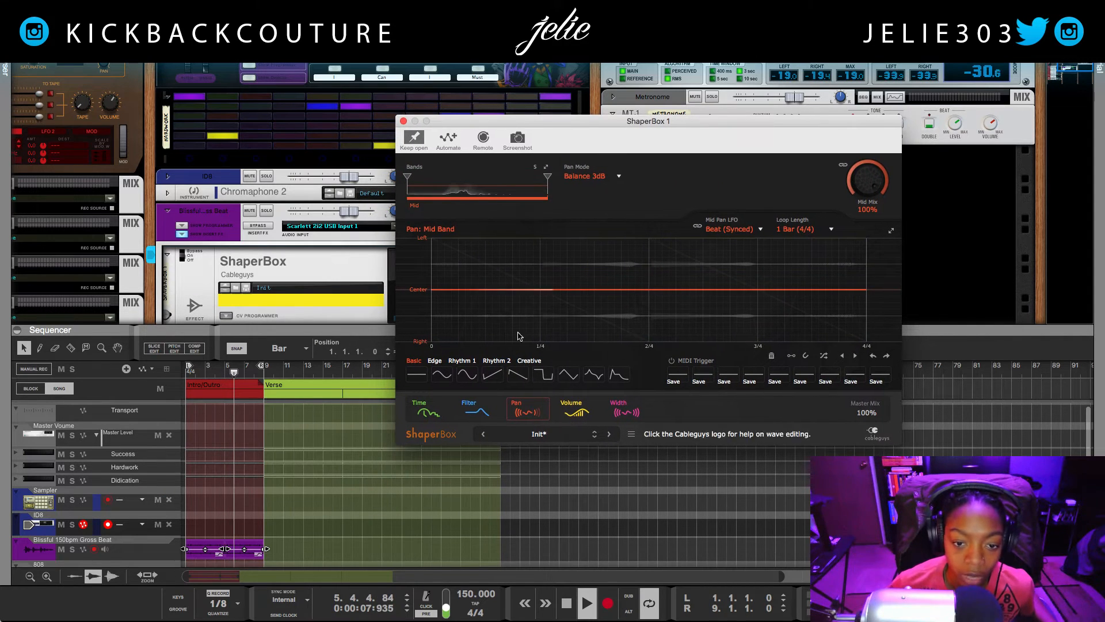
{"action": "left_click", "coordinate": [476, 410]}
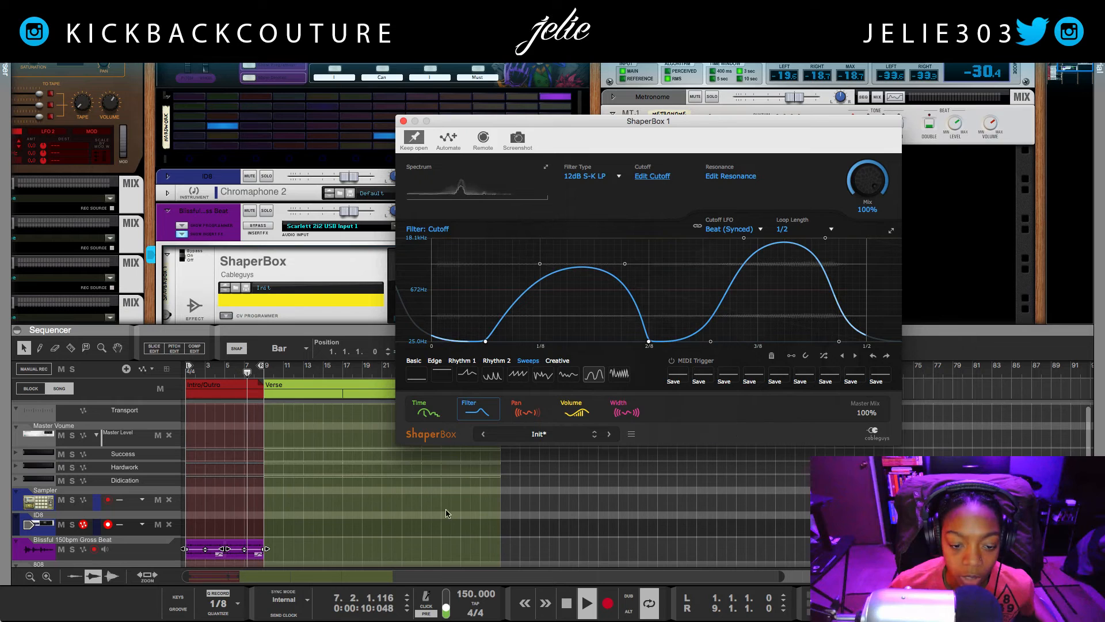
{"action": "left_click", "coordinate": [426, 409]}
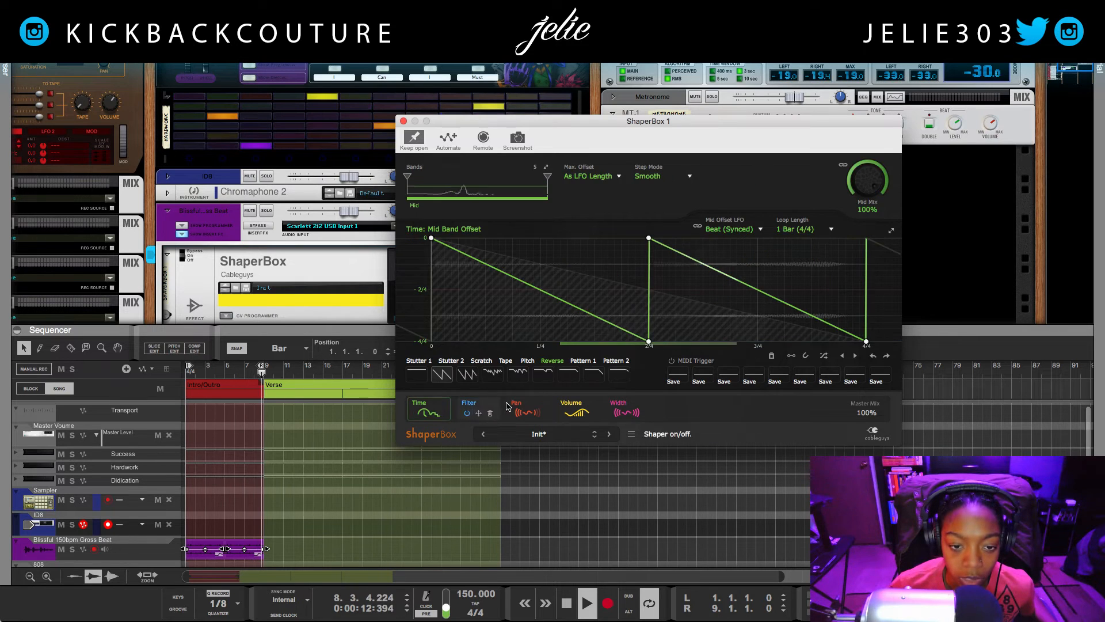
{"action": "left_click", "coordinate": [514, 407]}
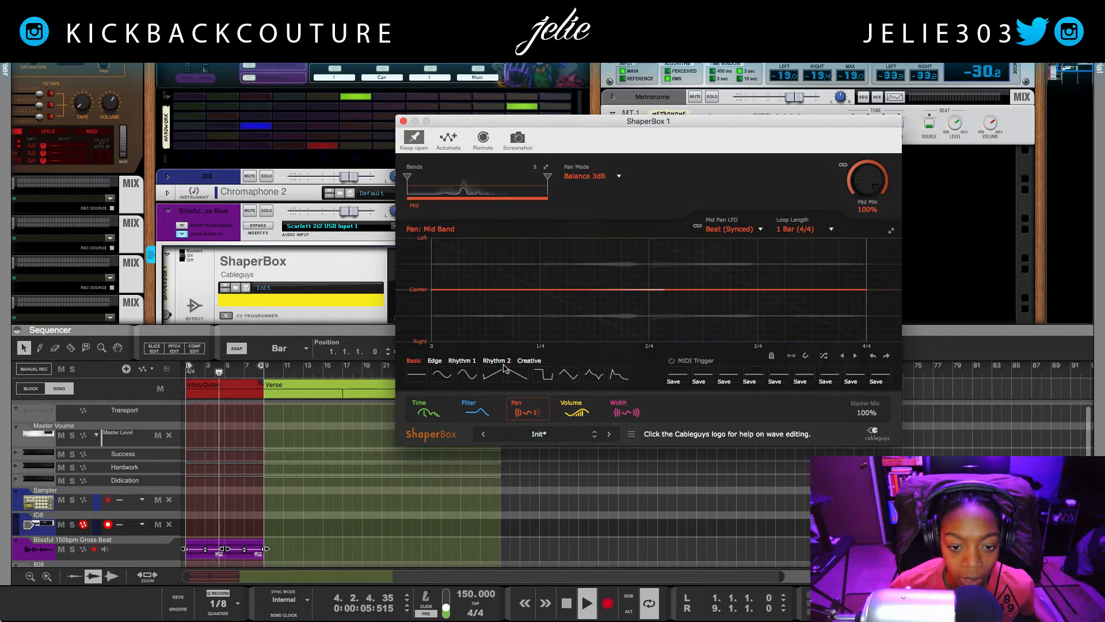
{"action": "left_click", "coordinate": [466, 377]}
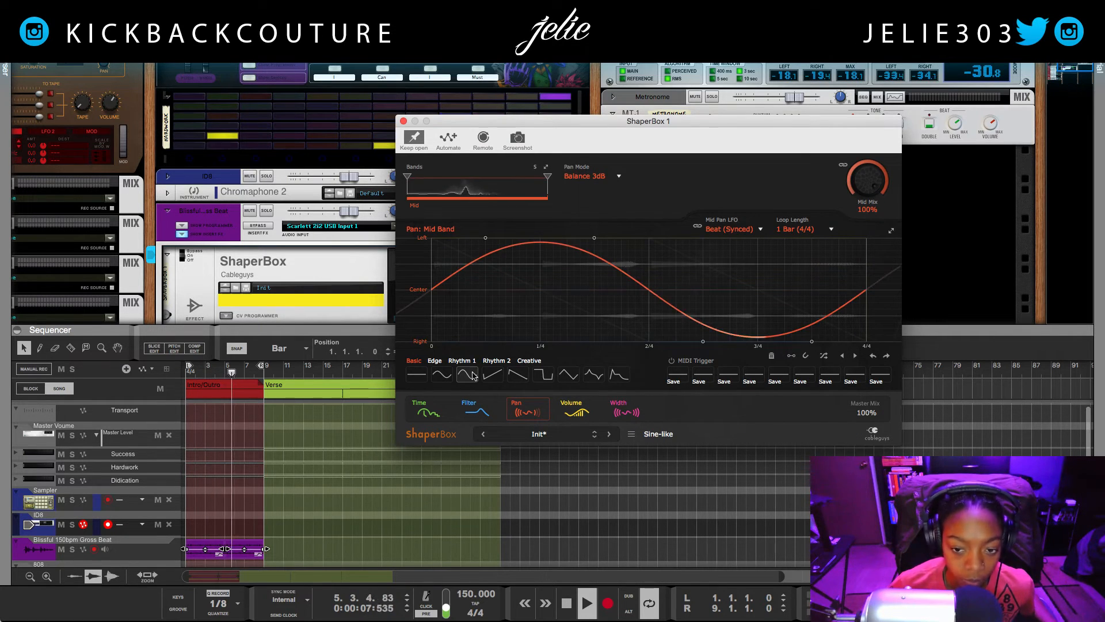
- Move the ShaperBox window clear of the rack and add the Cableguys PanCake2 effect below the ShaperBox device on the Blissful 150bpm Gross Beat track
{"action": "scroll", "coordinate": [320, 276], "scroll_direction": "down", "scroll_amount": 3}
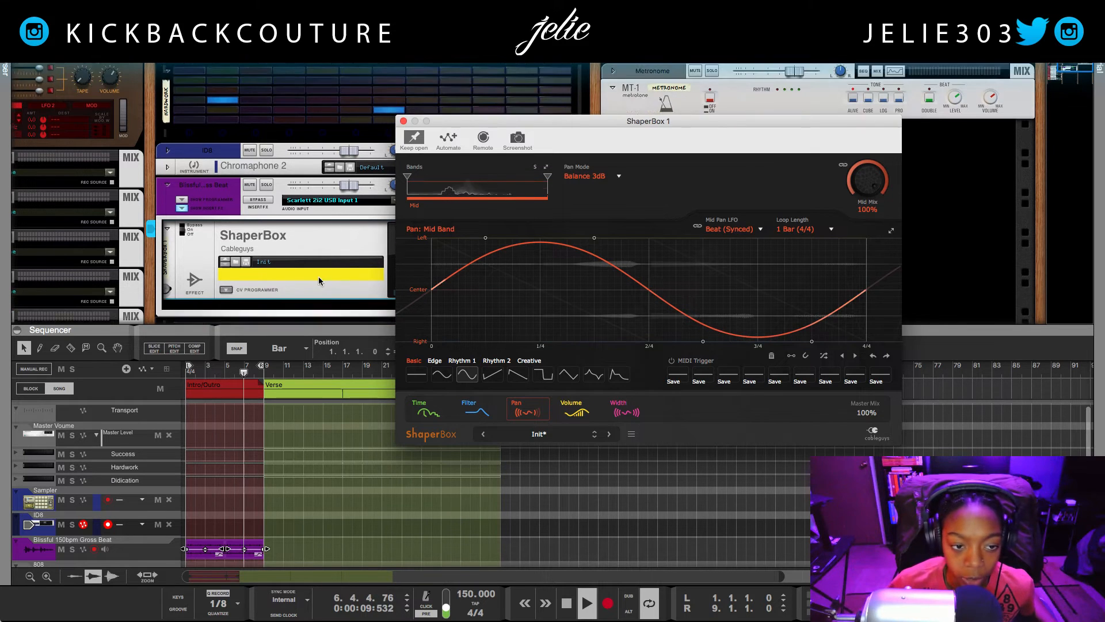
{"action": "left_click_drag", "start_coordinate": [455, 125], "coordinate": [544, 88]}
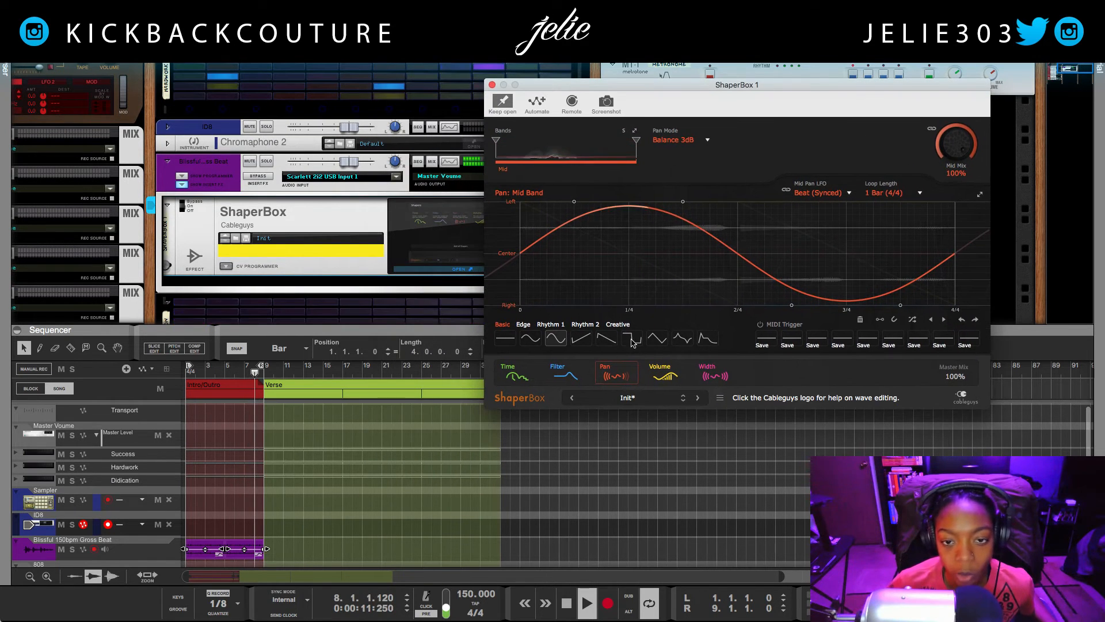
{"action": "right_click", "coordinate": [348, 289]}
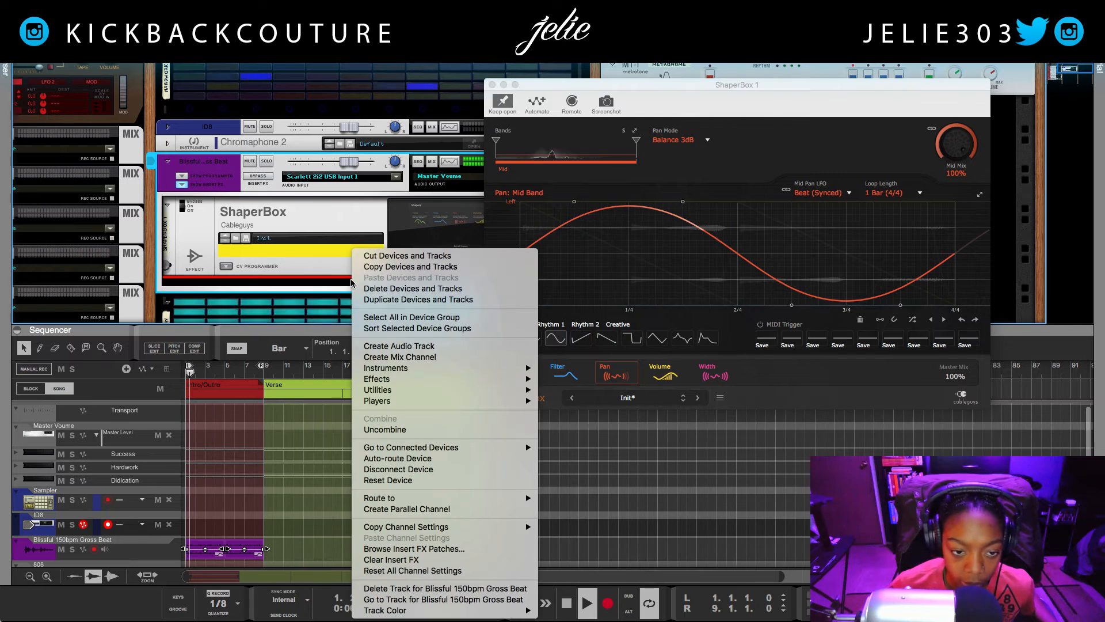
{"action": "mouse_move", "coordinate": [507, 379]}
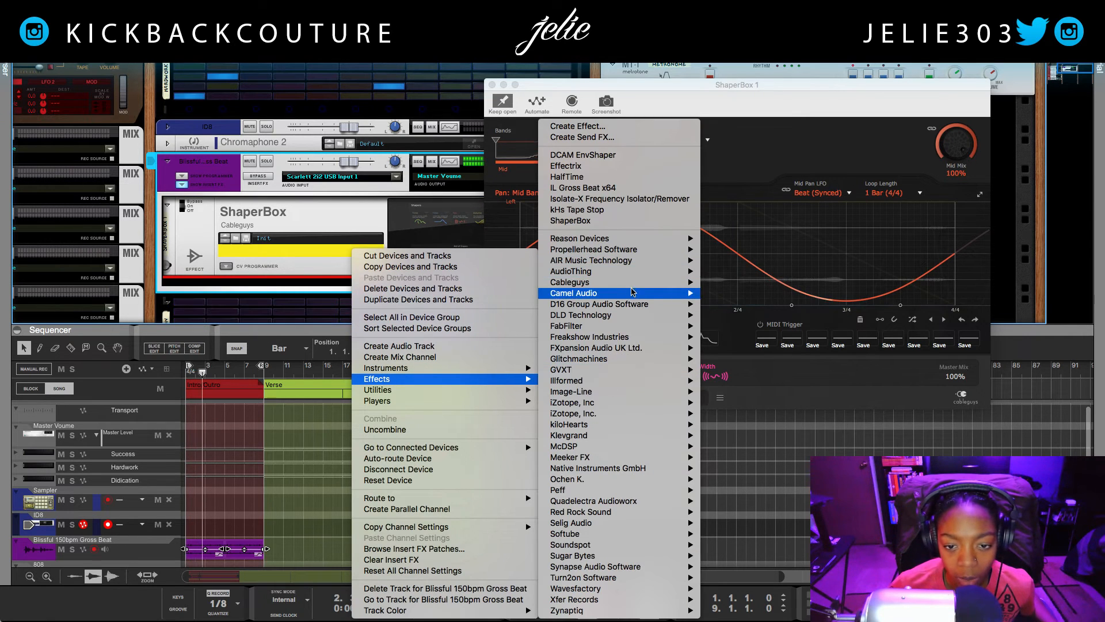
{"action": "mouse_move", "coordinate": [674, 282]}
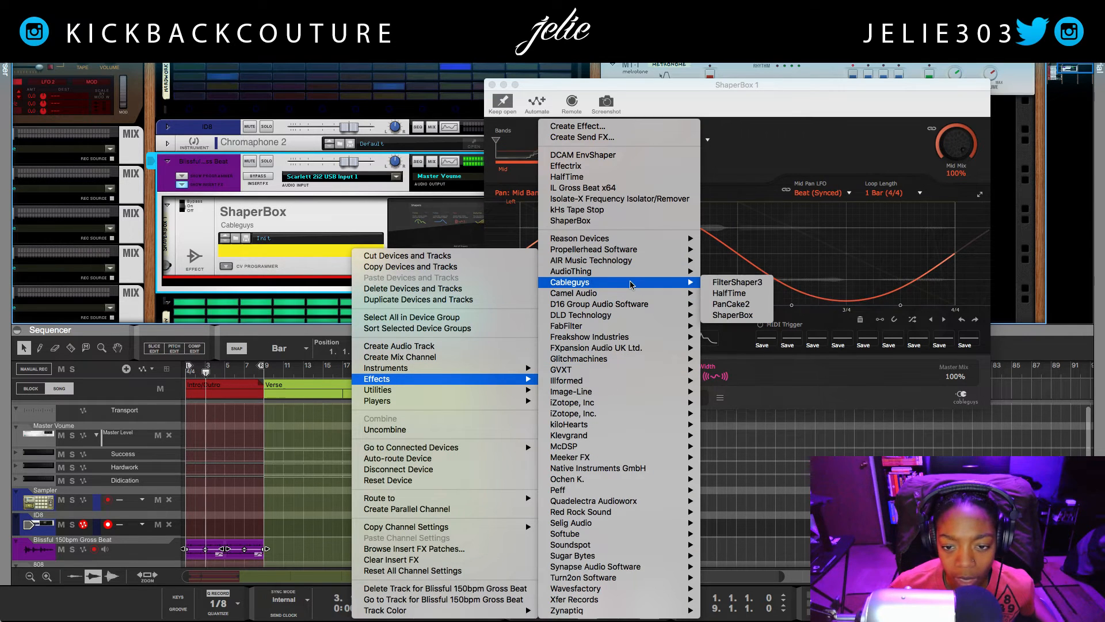
{"action": "left_click", "coordinate": [724, 303]}
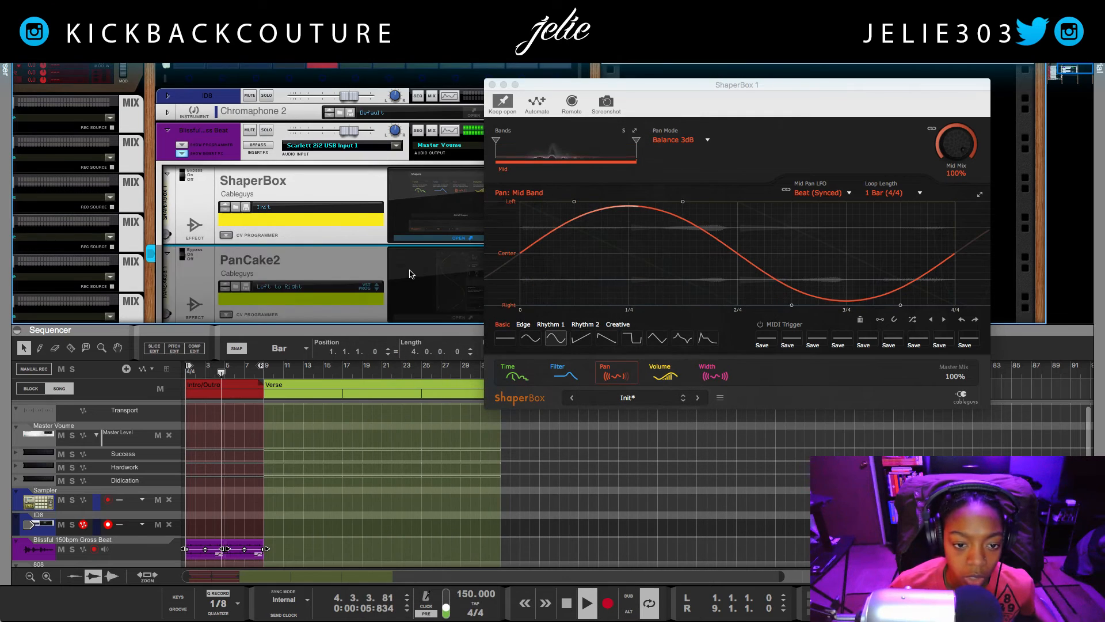
- Open the PanCake2 panel, and split the ShaperBox Pan shaper into Low, Mid and High bands with a narrow mid band
{"action": "left_click", "coordinate": [450, 295]}
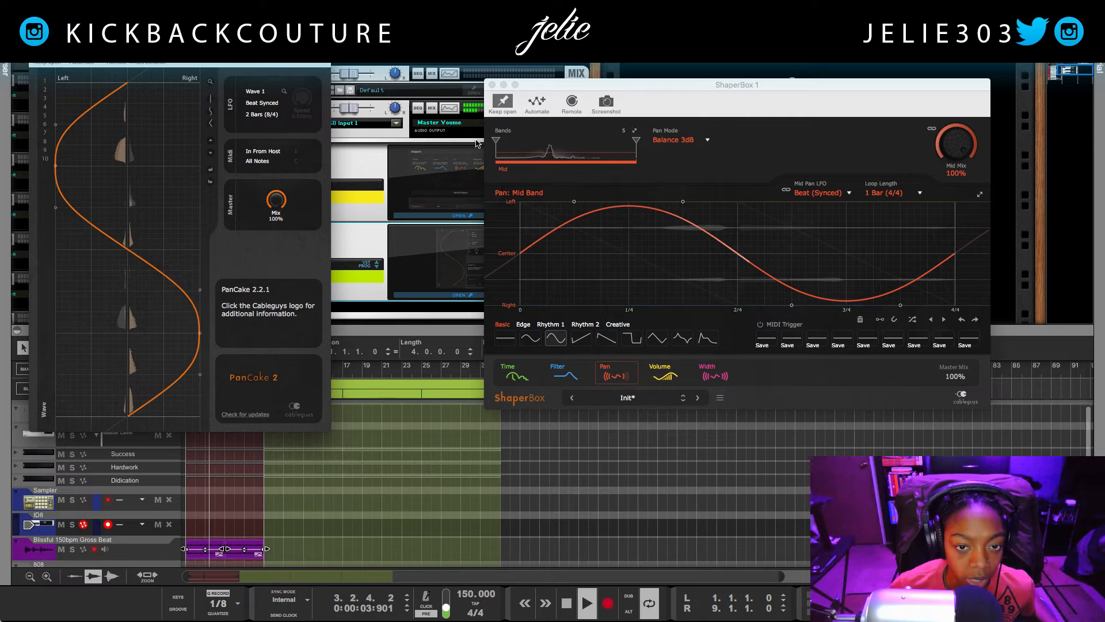
{"action": "left_click_drag", "start_coordinate": [493, 138], "coordinate": [538, 141]}
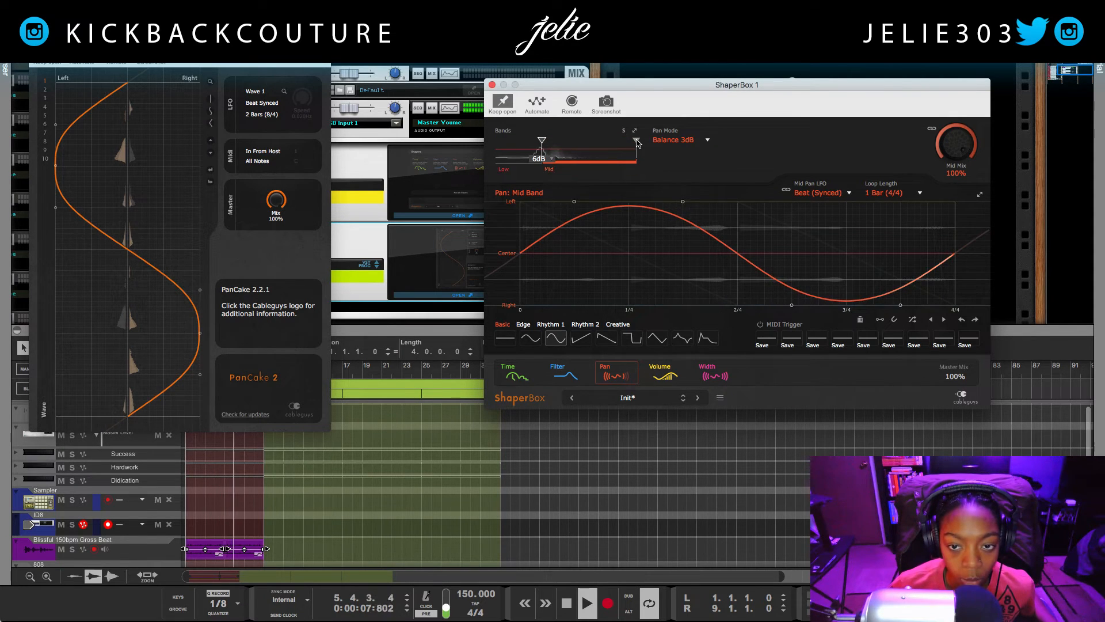
{"action": "left_click_drag", "start_coordinate": [636, 140], "coordinate": [569, 140]}
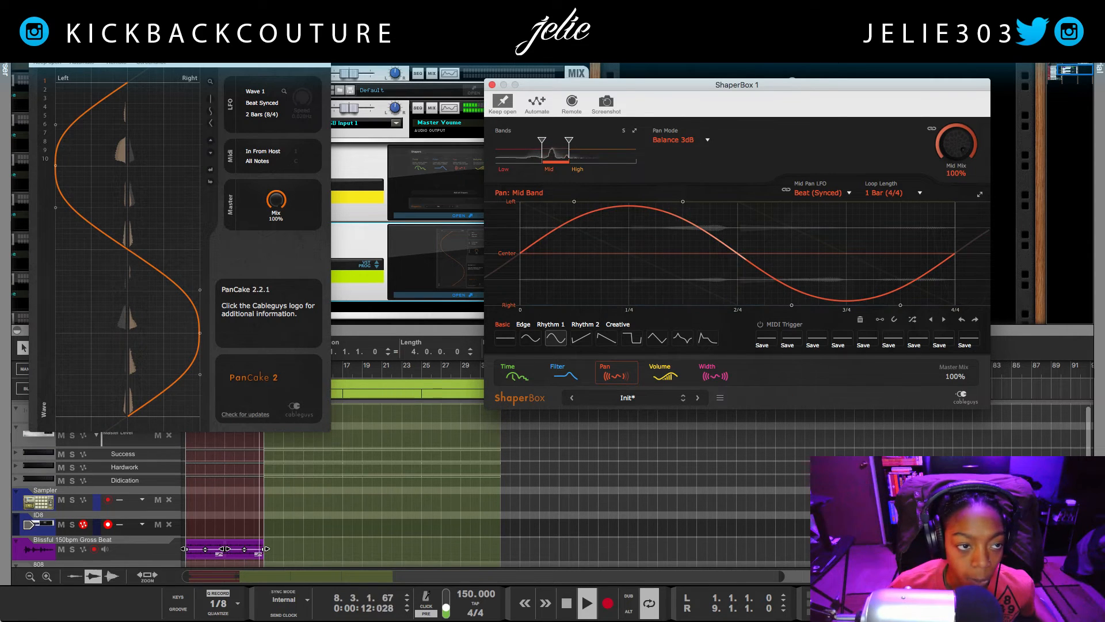
- Close the PanCake2 panel and delete the PanCake2 device from the rack
{"action": "left_click", "coordinate": [37, 35]}
{"action": "left_click", "coordinate": [292, 234]}
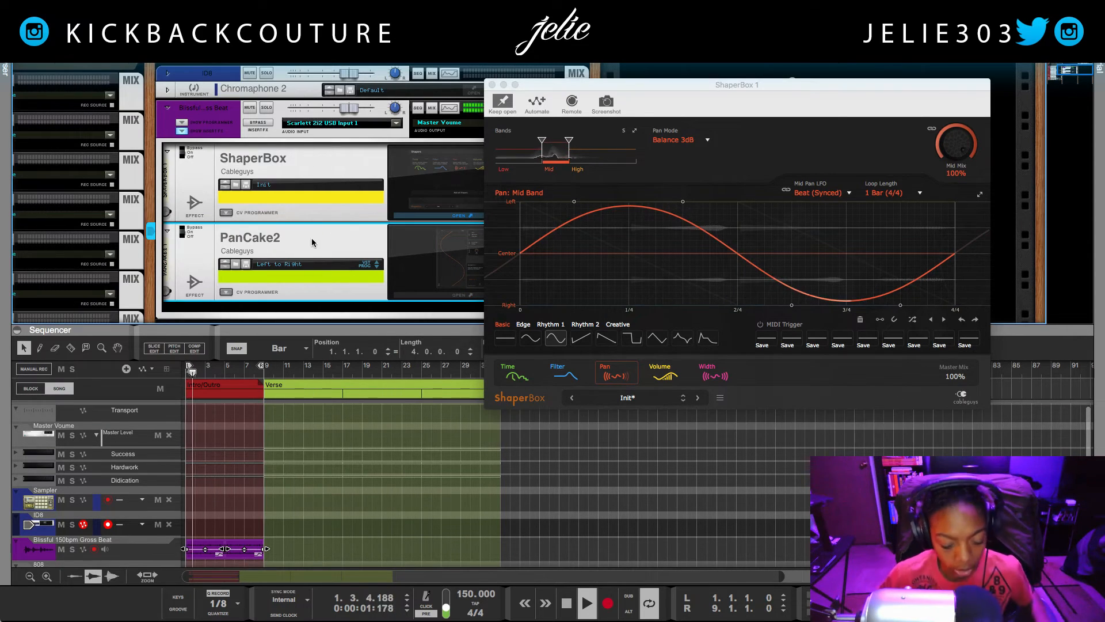
{"action": "key", "text": "Delete"}
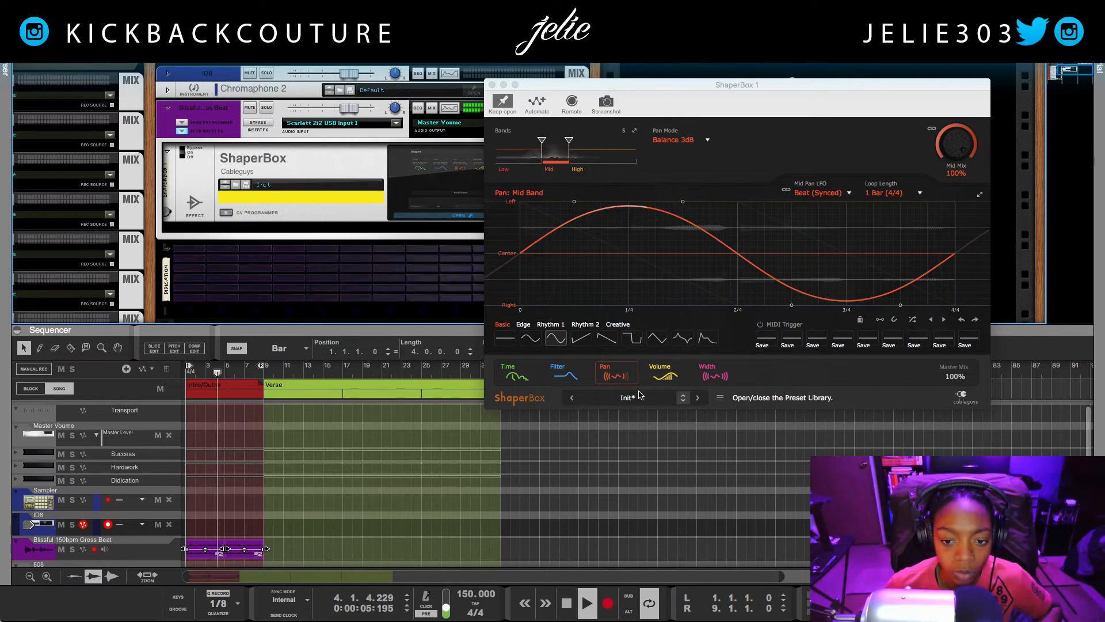
- In the Volume shaper, activate step draw mode and cut the volume on the steps just before 1/4, 2/4 and 3/4
{"action": "left_click", "coordinate": [651, 371]}
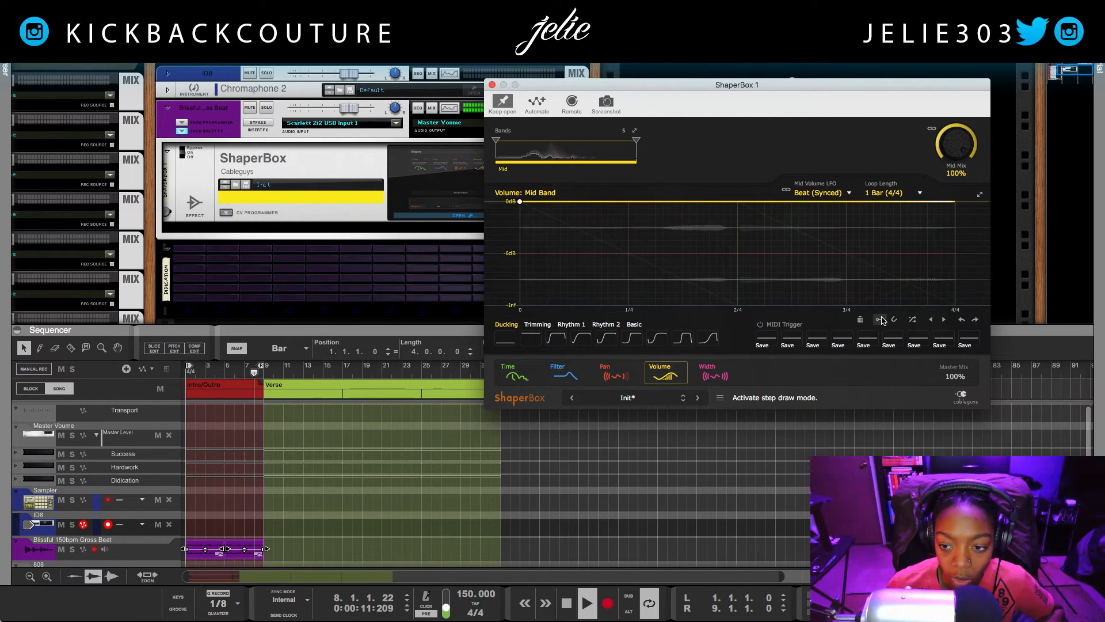
{"action": "left_click", "coordinate": [880, 320]}
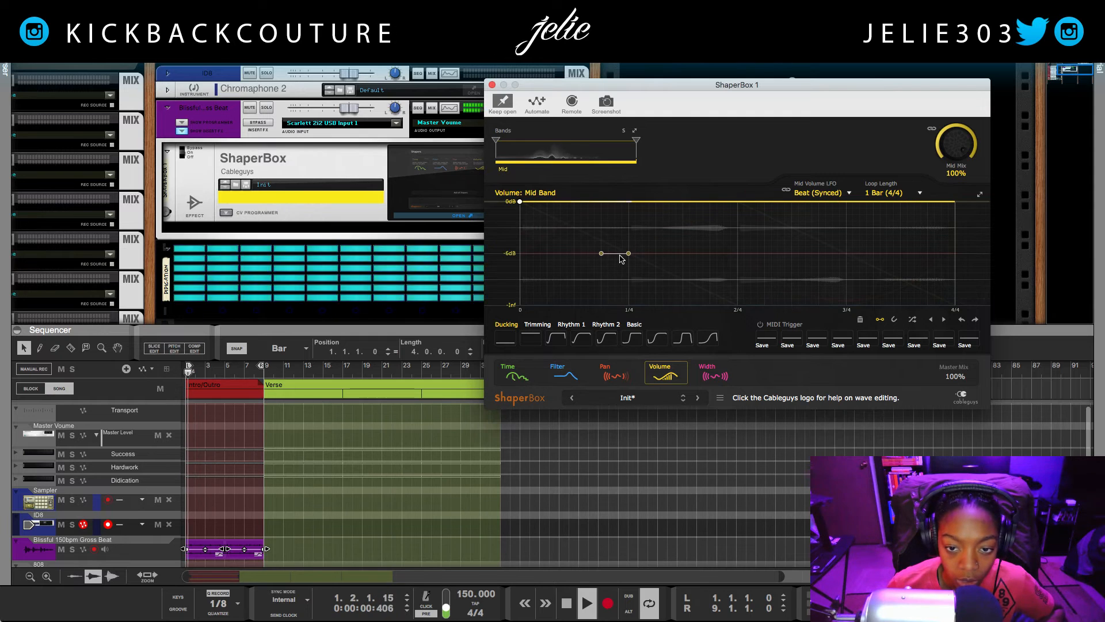
{"action": "left_click", "coordinate": [624, 305]}
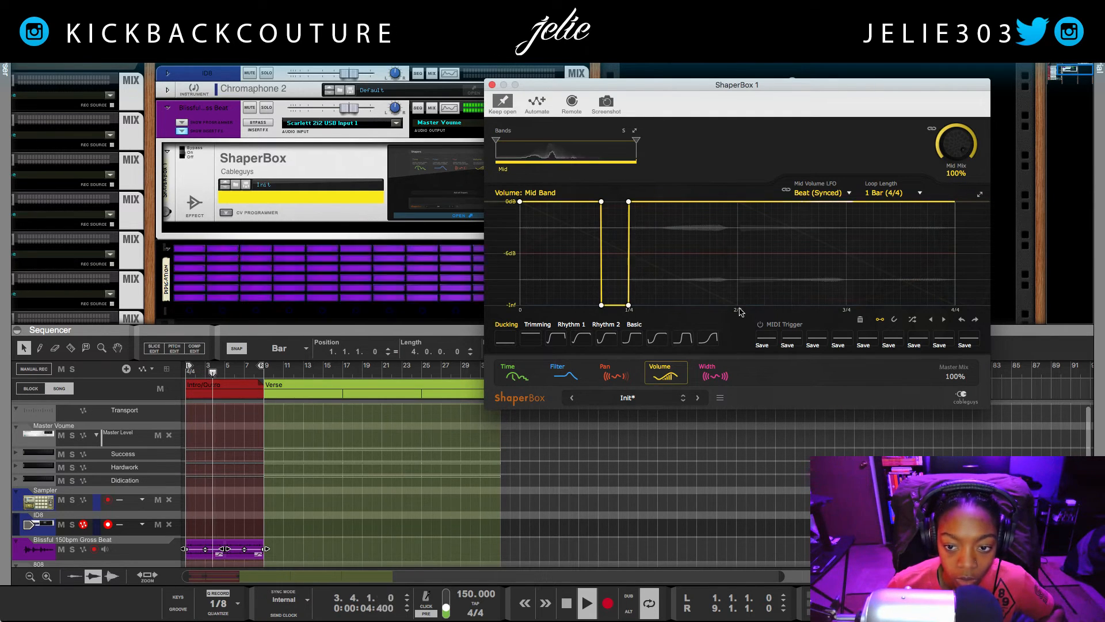
{"action": "left_click", "coordinate": [726, 301]}
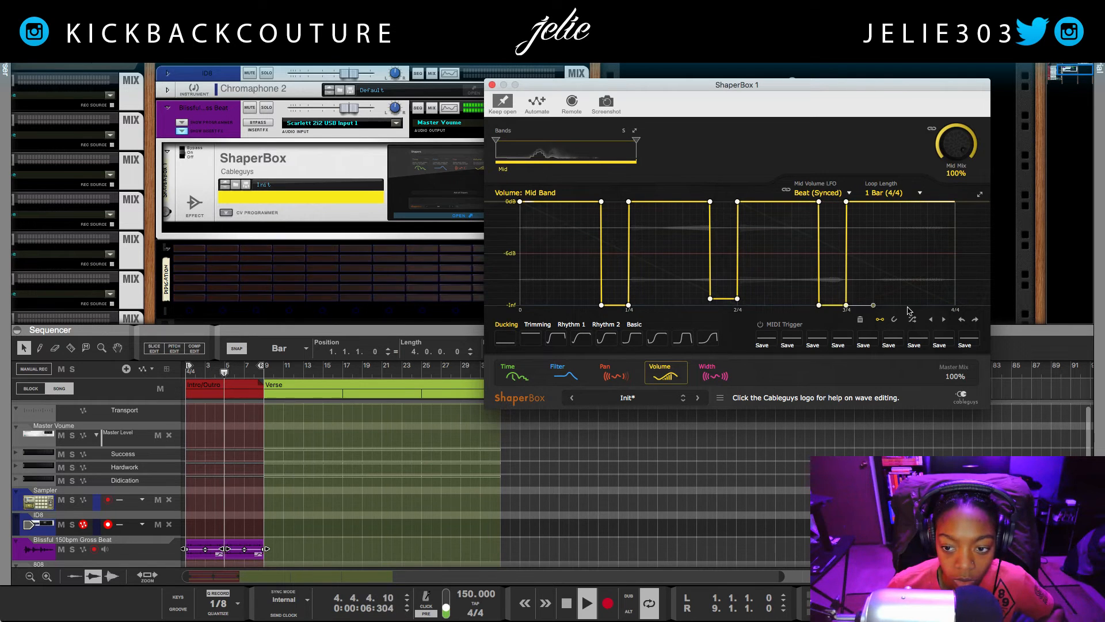
- Silence the Volume curve to -inf from the step before 3/4 through to the end of the bar
{"action": "left_click", "coordinate": [921, 307]}
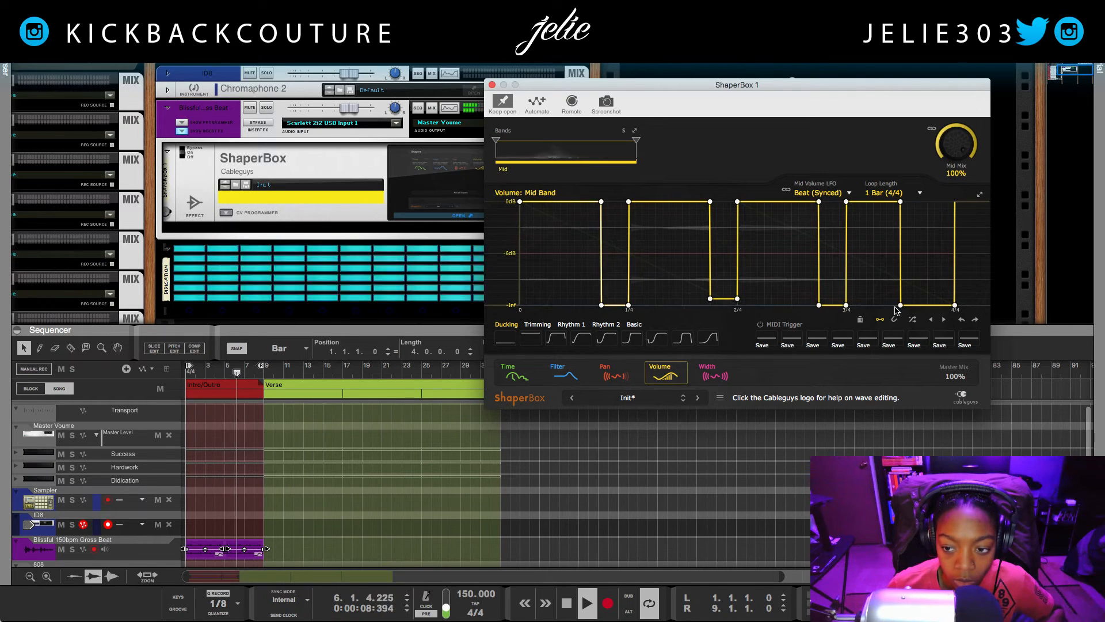
{"action": "left_click_drag", "start_coordinate": [893, 311], "coordinate": [869, 312]}
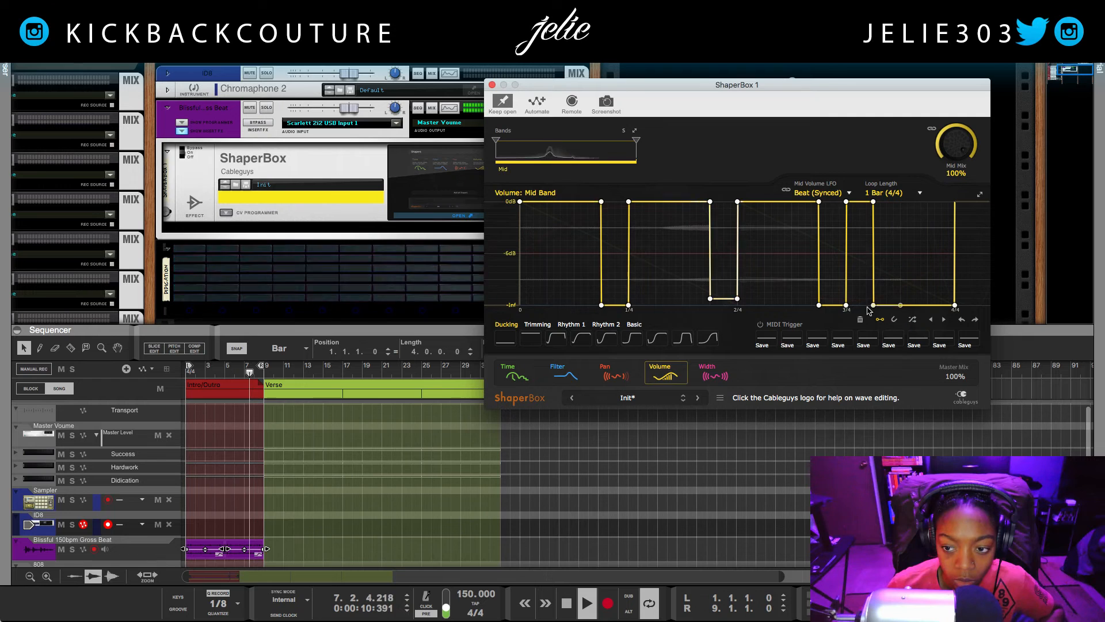
{"action": "left_click", "coordinate": [860, 305]}
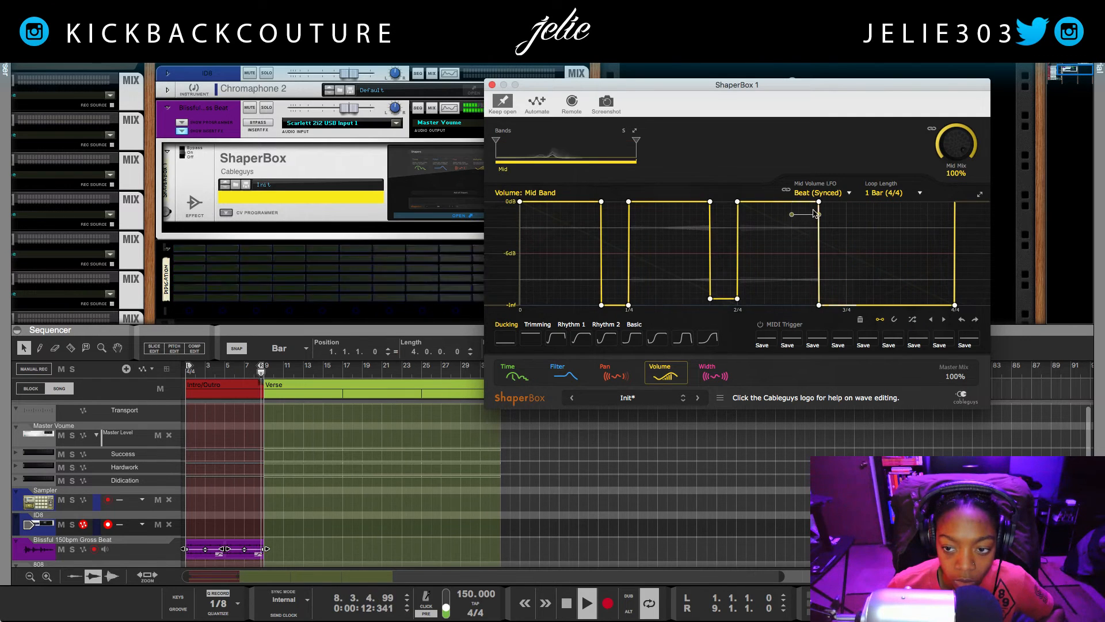
{"action": "left_click_drag", "start_coordinate": [823, 210], "coordinate": [824, 206]}
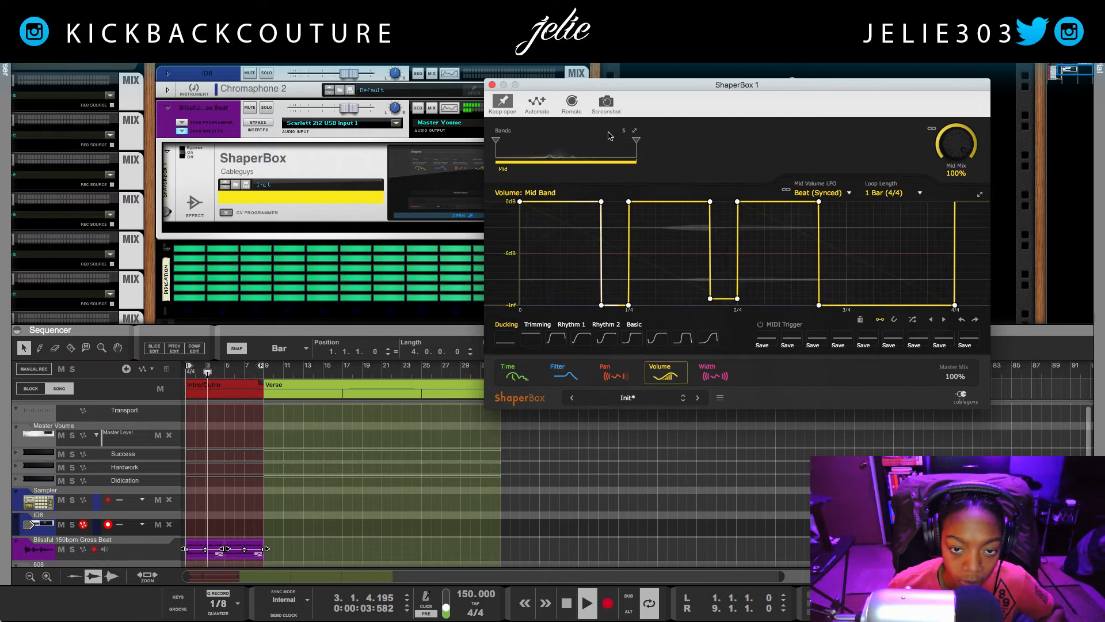
- Try a high split on the Volume shaper and remove it, and raise the low split so the mid band covers only the upper frequencies
{"action": "left_click_drag", "start_coordinate": [636, 140], "coordinate": [582, 140]}
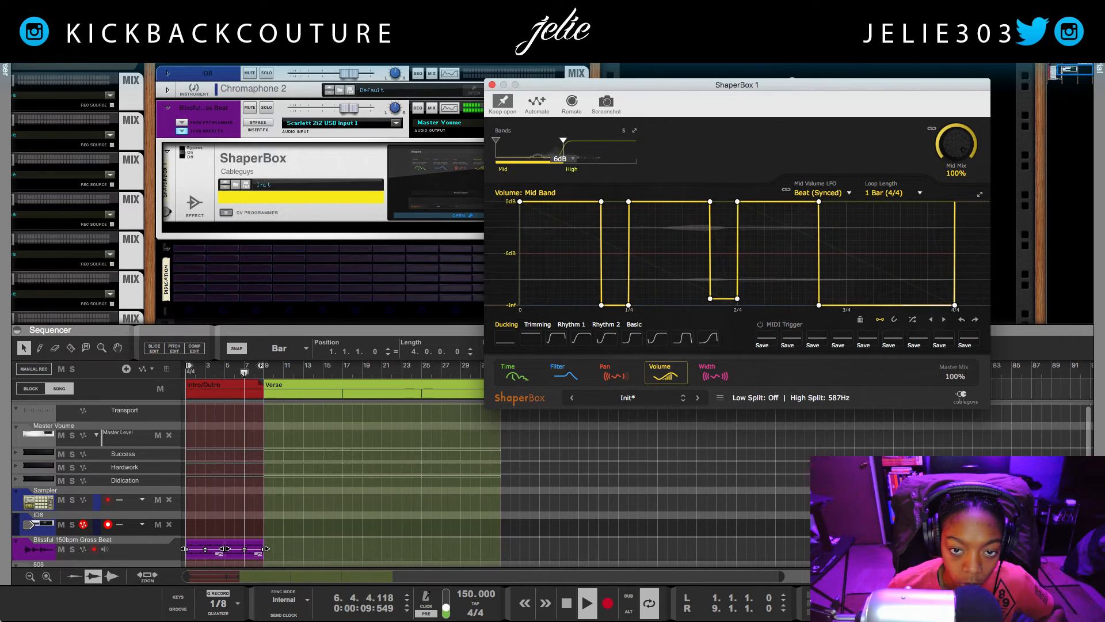
{"action": "left_click_drag", "start_coordinate": [563, 140], "coordinate": [636, 141]}
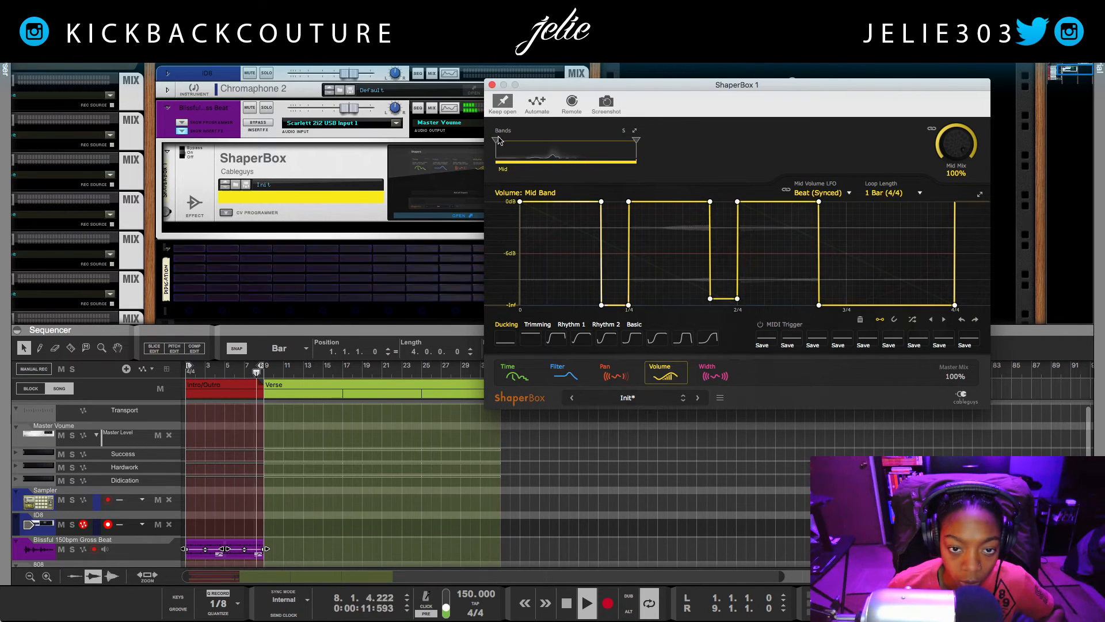
{"action": "left_click_drag", "start_coordinate": [496, 141], "coordinate": [576, 159]}
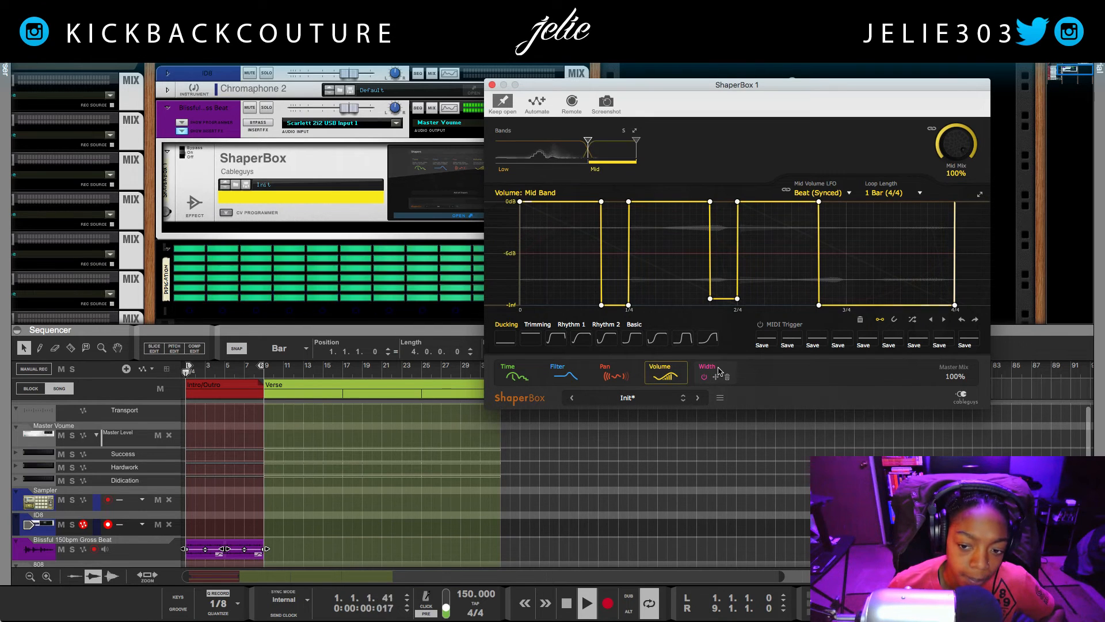
- Compare the Width shaper's mid band curve with the Pan shaper's curve and return to Width
{"action": "left_click", "coordinate": [719, 372]}
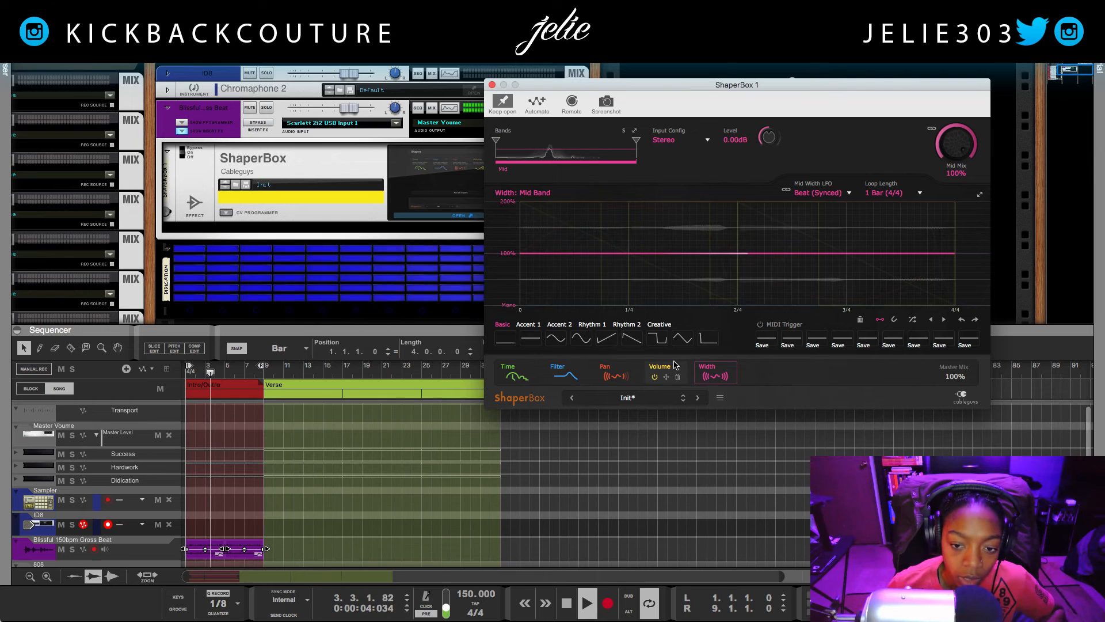
{"action": "left_click", "coordinate": [619, 368]}
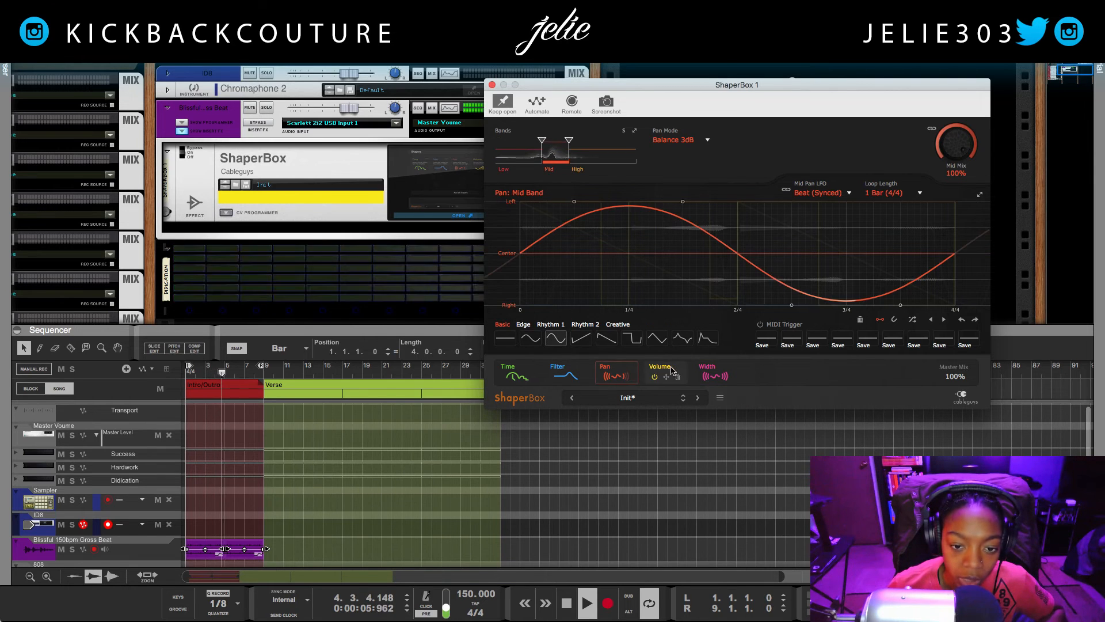
{"action": "left_click", "coordinate": [704, 368]}
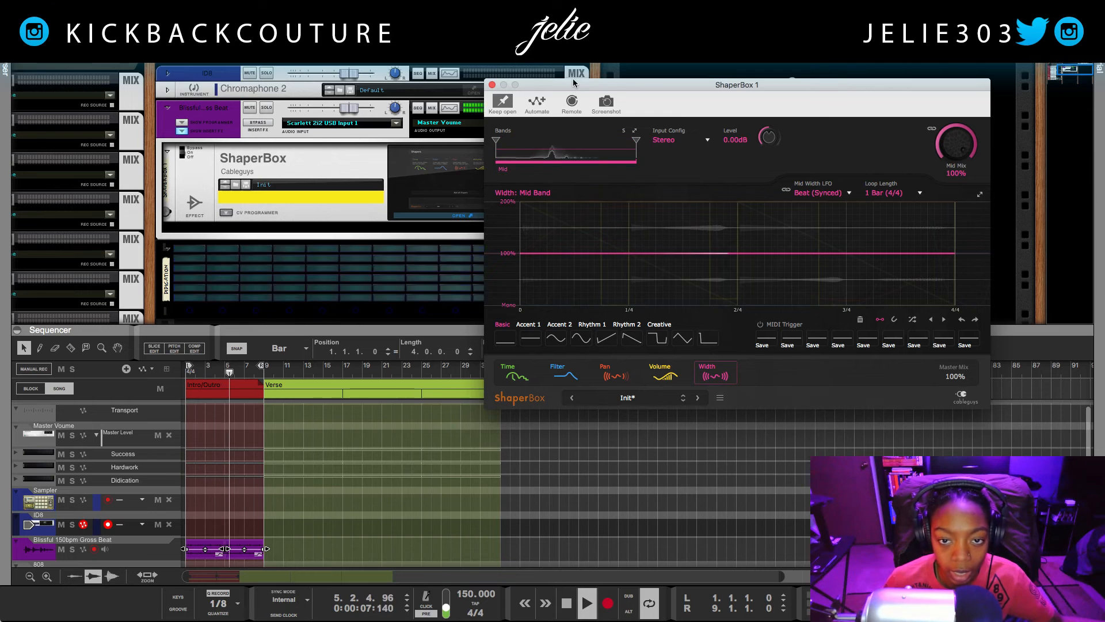
- Move the ShaperBox window down, show the mixer, and try the stereo width knob on the Blissful 150bpm channel
{"action": "left_click_drag", "start_coordinate": [575, 87], "coordinate": [578, 172]}
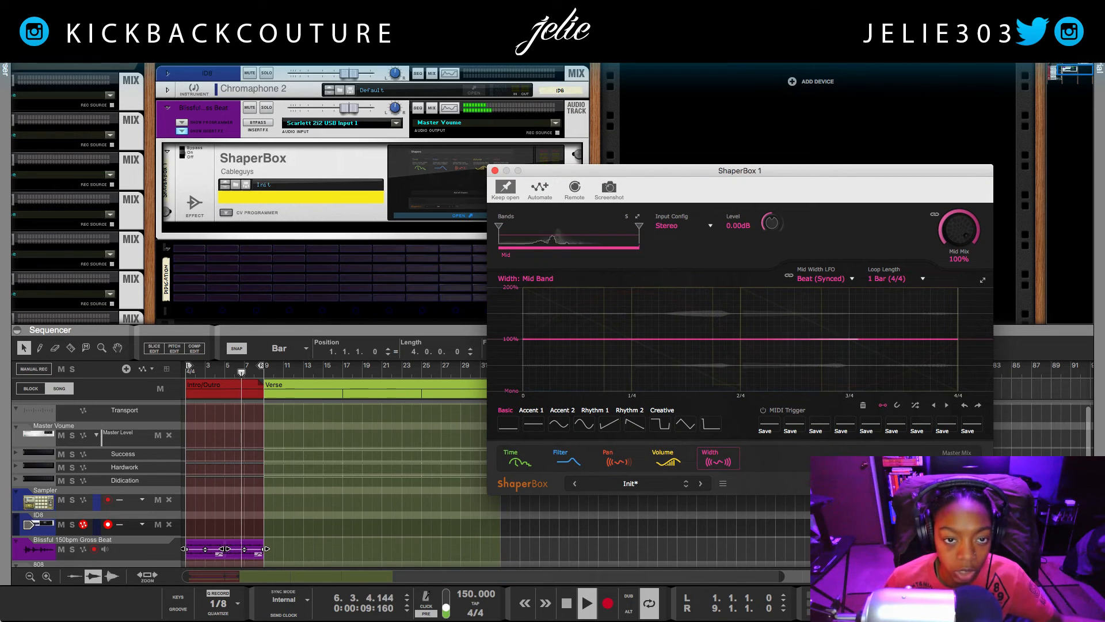
{"action": "key", "text": "F5"}
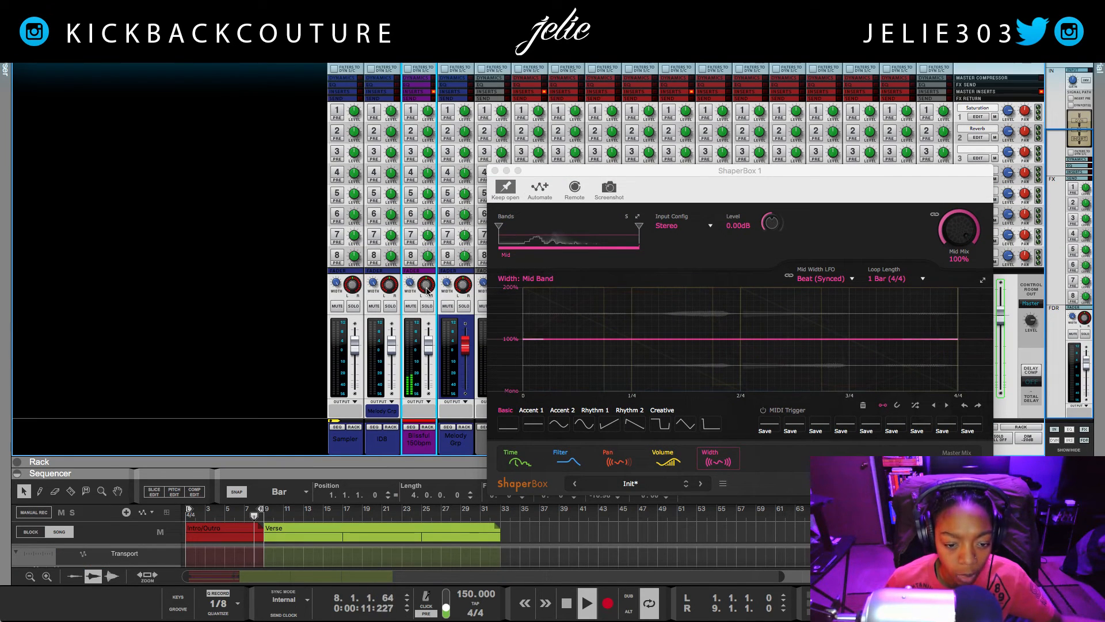
{"action": "left_click_drag", "start_coordinate": [416, 285], "coordinate": [408, 380]}
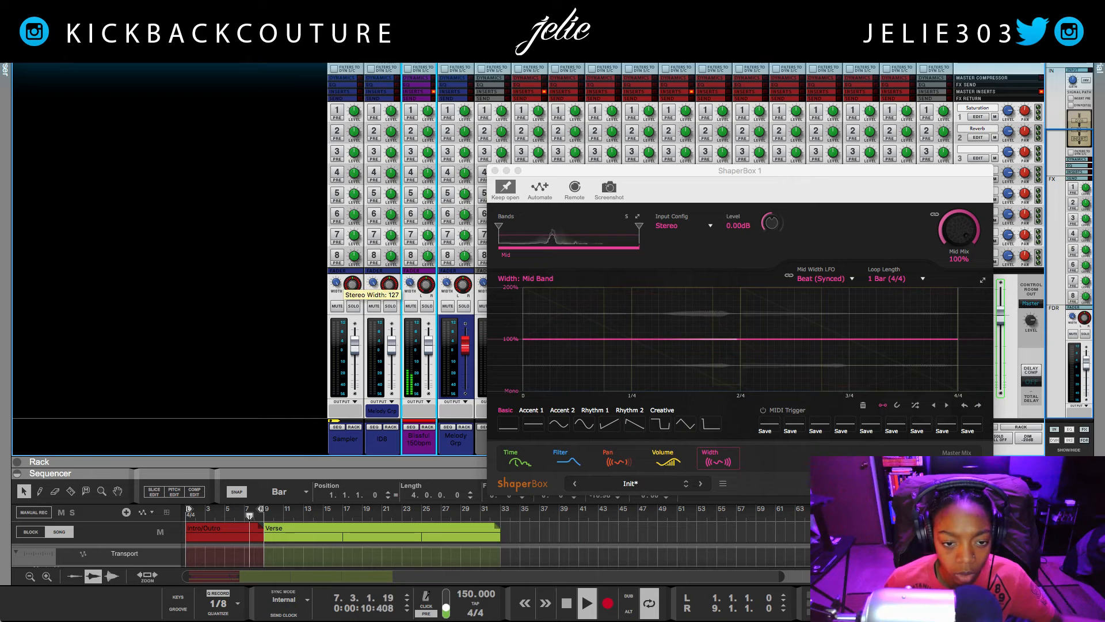
- Move the ShaperBox window aside and audition the dip-and-peak wave from the Accent 1 set on the Width mid band
{"action": "left_click_drag", "start_coordinate": [560, 168], "coordinate": [382, 151]}
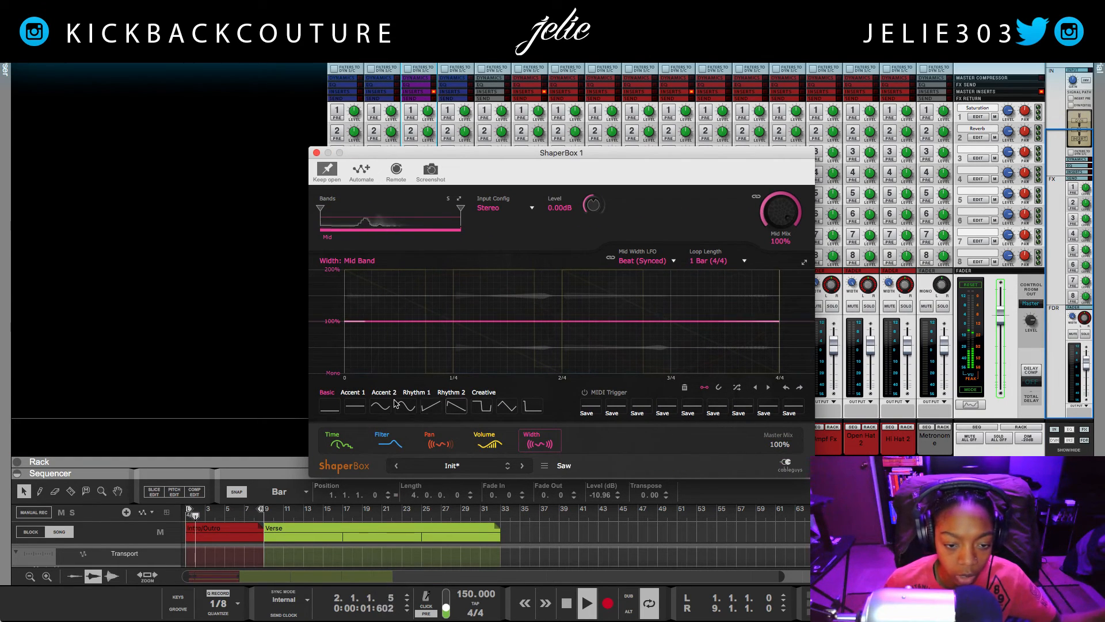
{"action": "left_click", "coordinate": [352, 392]}
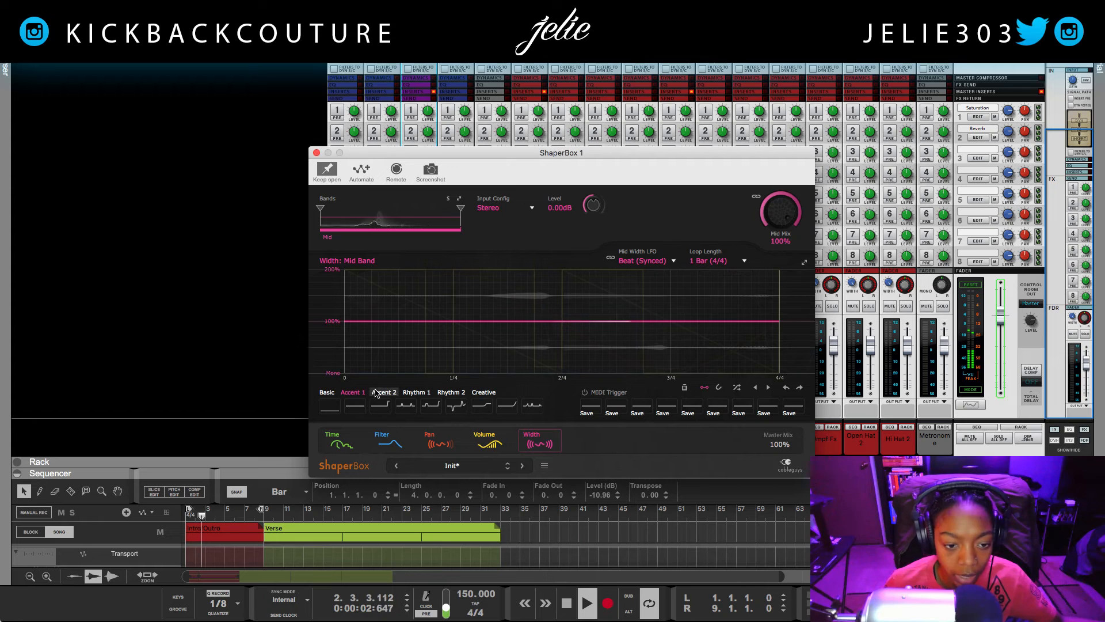
{"action": "left_click", "coordinate": [458, 408]}
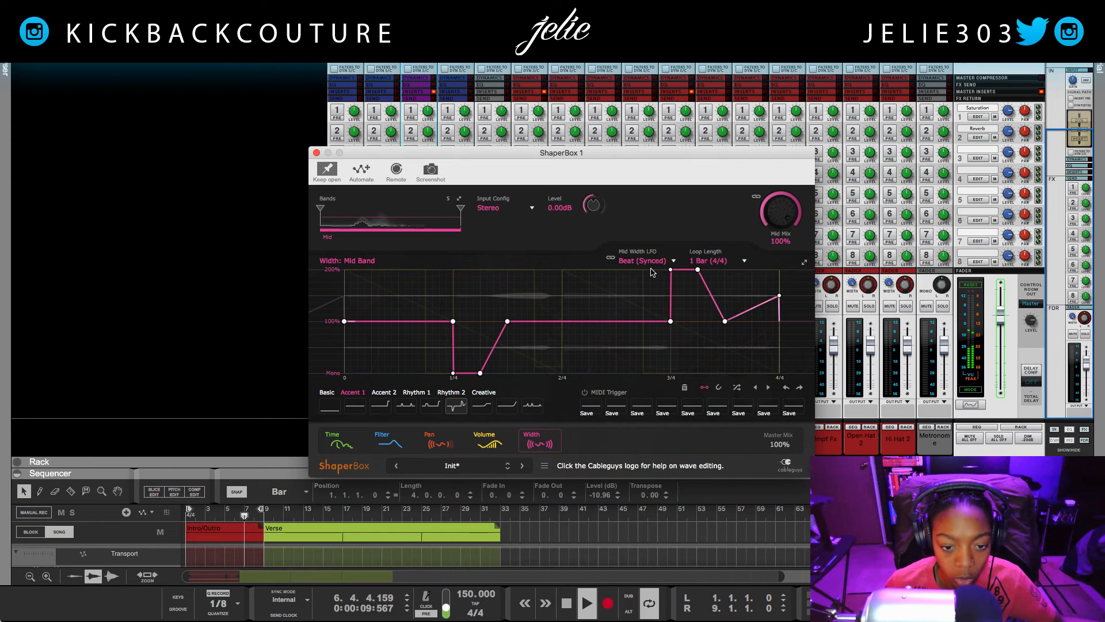
- Load the flat 100% wave on the Width mid band and draw steps at 200% on the first and third beats
{"action": "left_click", "coordinate": [355, 405]}
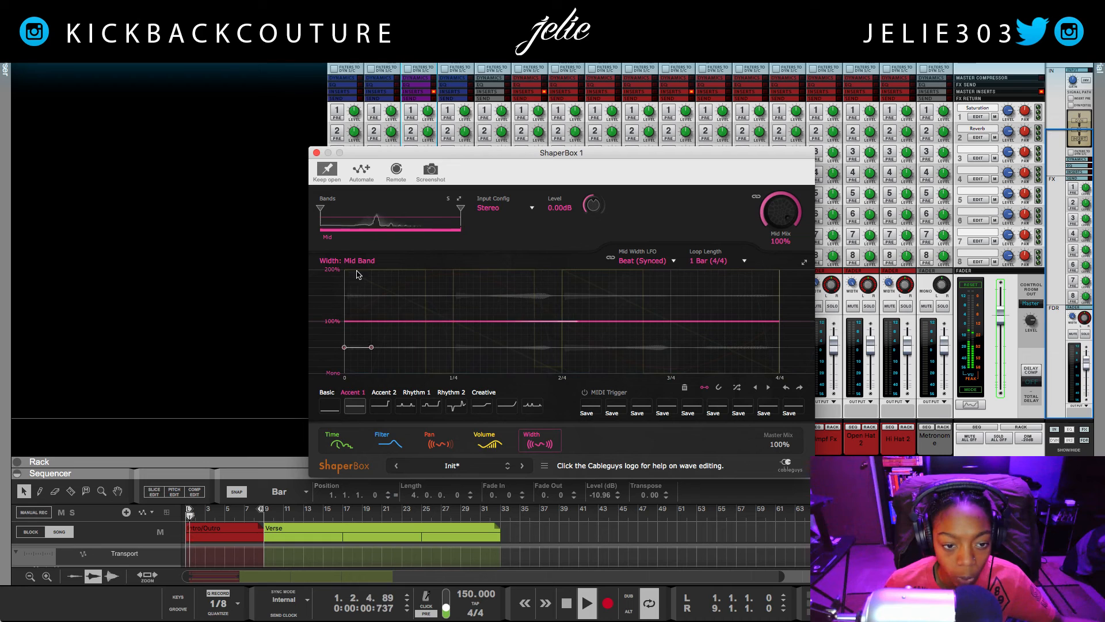
{"action": "left_click_drag", "start_coordinate": [357, 274], "coordinate": [456, 269]}
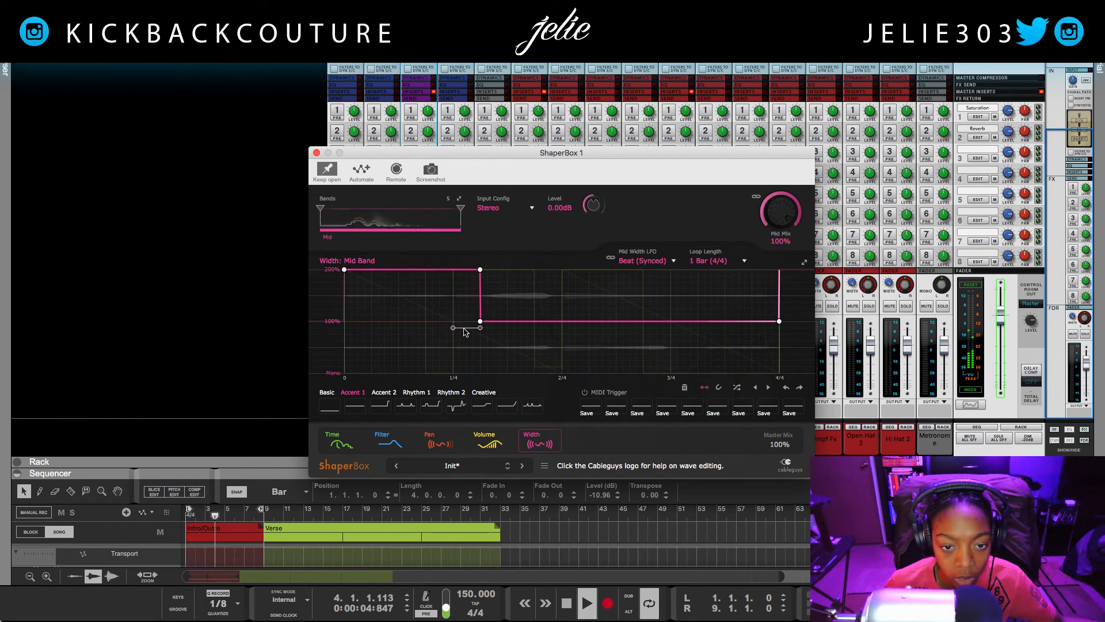
{"action": "left_click_drag", "start_coordinate": [480, 321], "coordinate": [453, 321]}
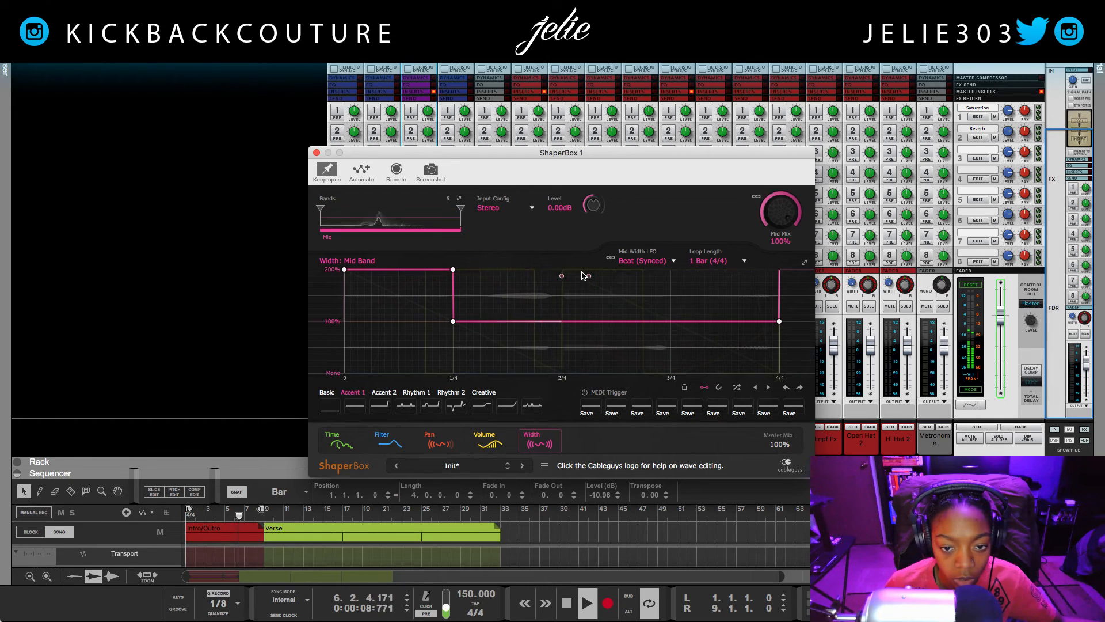
{"action": "left_click_drag", "start_coordinate": [572, 270], "coordinate": [616, 270]}
{"action": "left_click", "coordinate": [656, 271]}
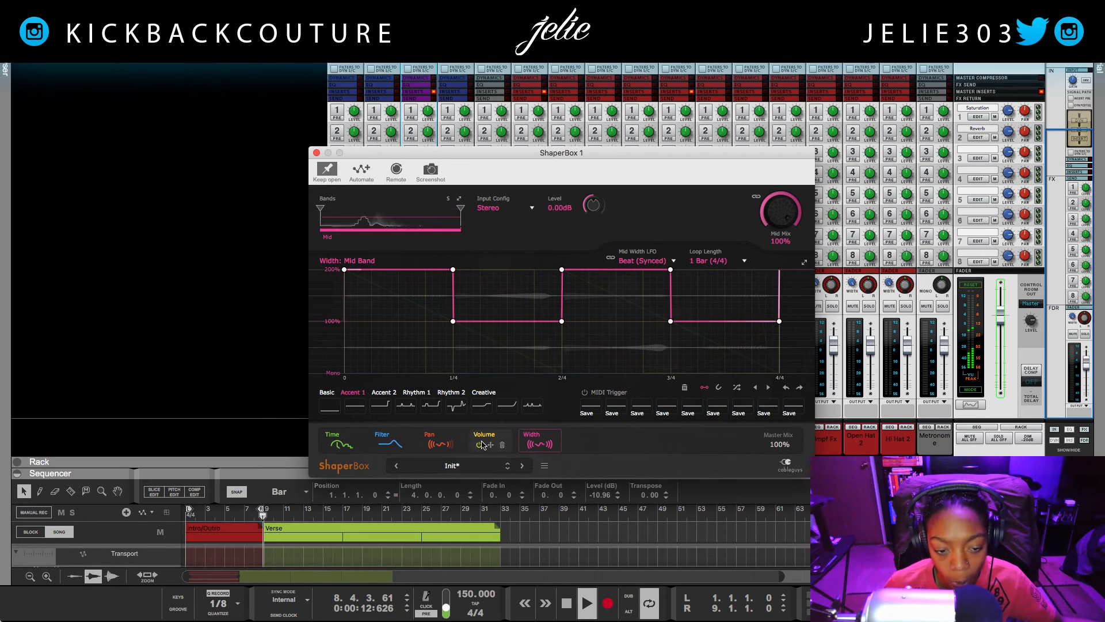
- Review the Time, Filter, Pan, Volume and Width shaper curves in turn
{"action": "left_click", "coordinate": [346, 439]}
{"action": "left_click", "coordinate": [385, 441]}
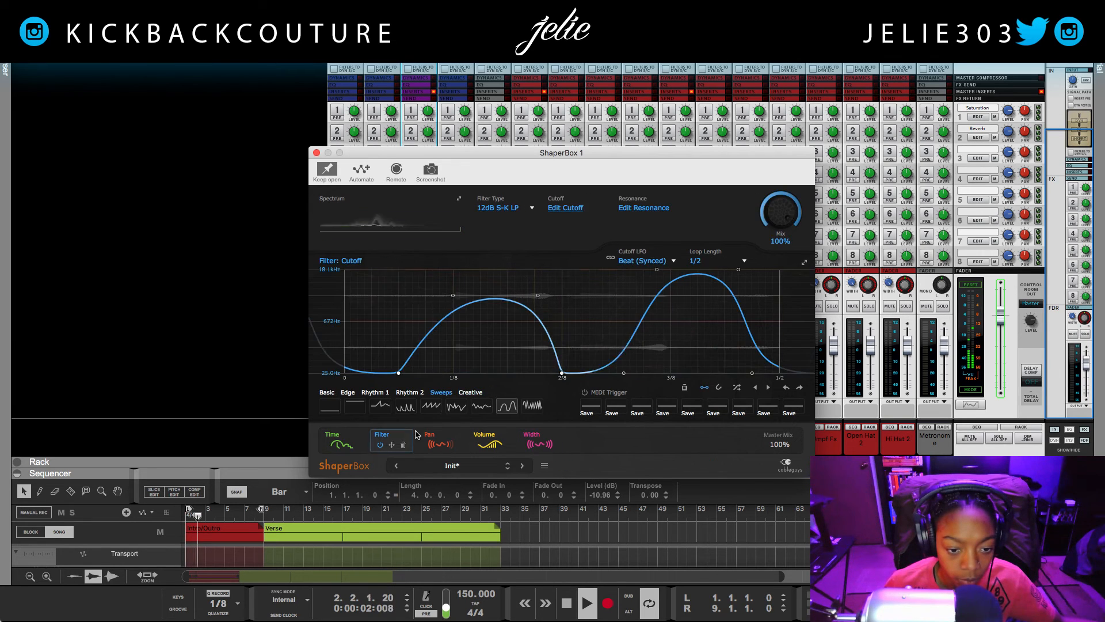
{"action": "left_click", "coordinate": [440, 440]}
{"action": "left_click", "coordinate": [496, 440]}
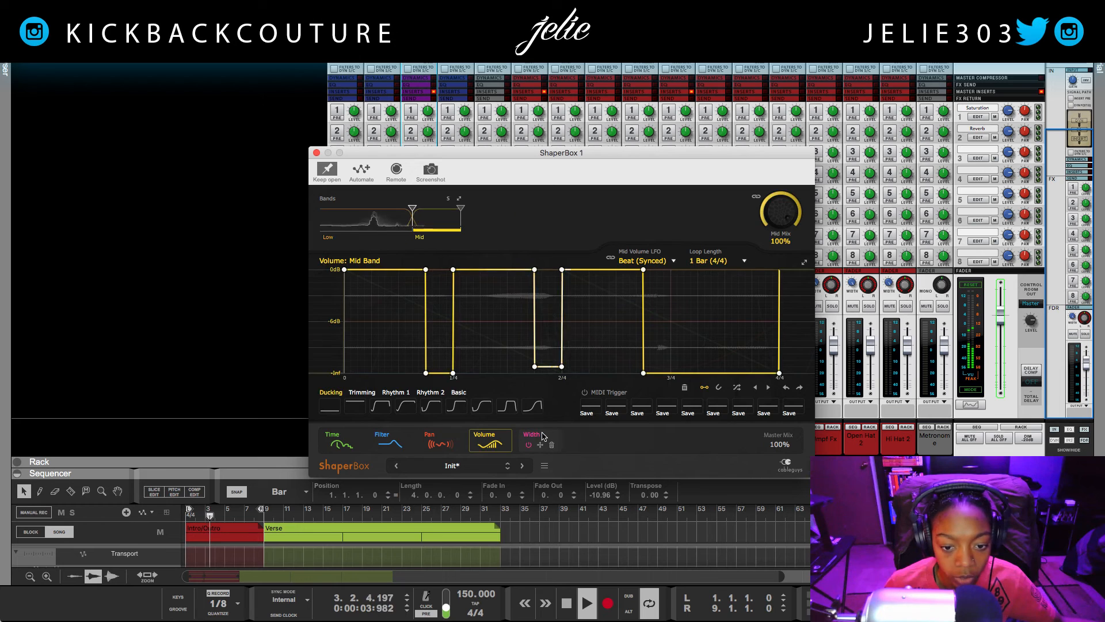
{"action": "left_click", "coordinate": [540, 438]}
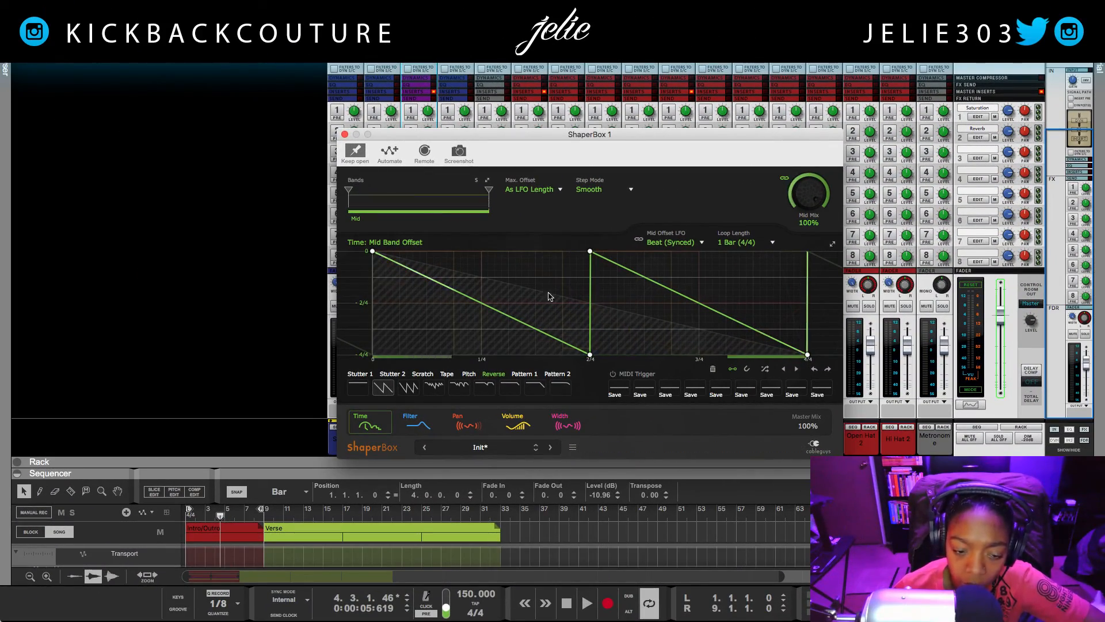
- Switch off the Filter shaper, and play the loop from the start with the Time curve shown
{"action": "left_click", "coordinate": [420, 415]}
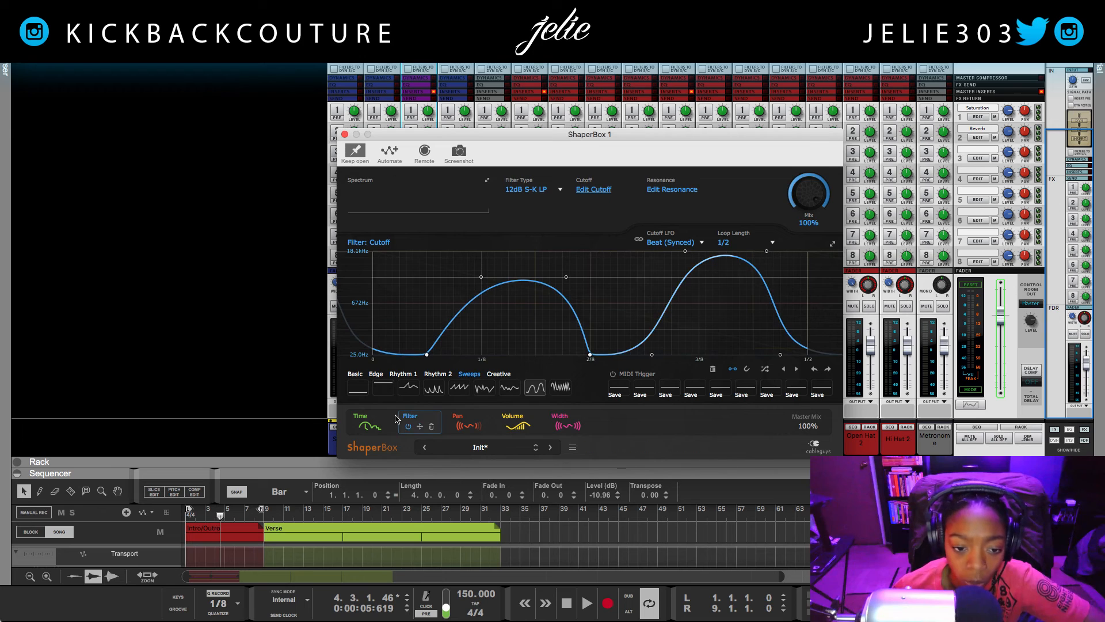
{"action": "left_click", "coordinate": [369, 425]}
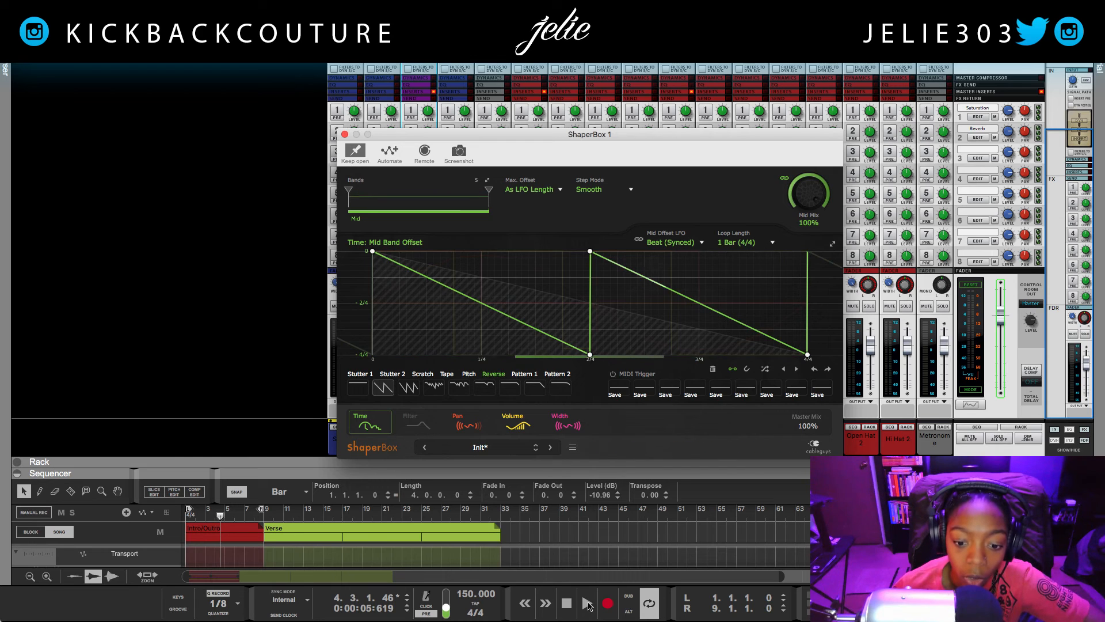
{"action": "left_click", "coordinate": [568, 607]}
{"action": "left_click", "coordinate": [588, 603]}
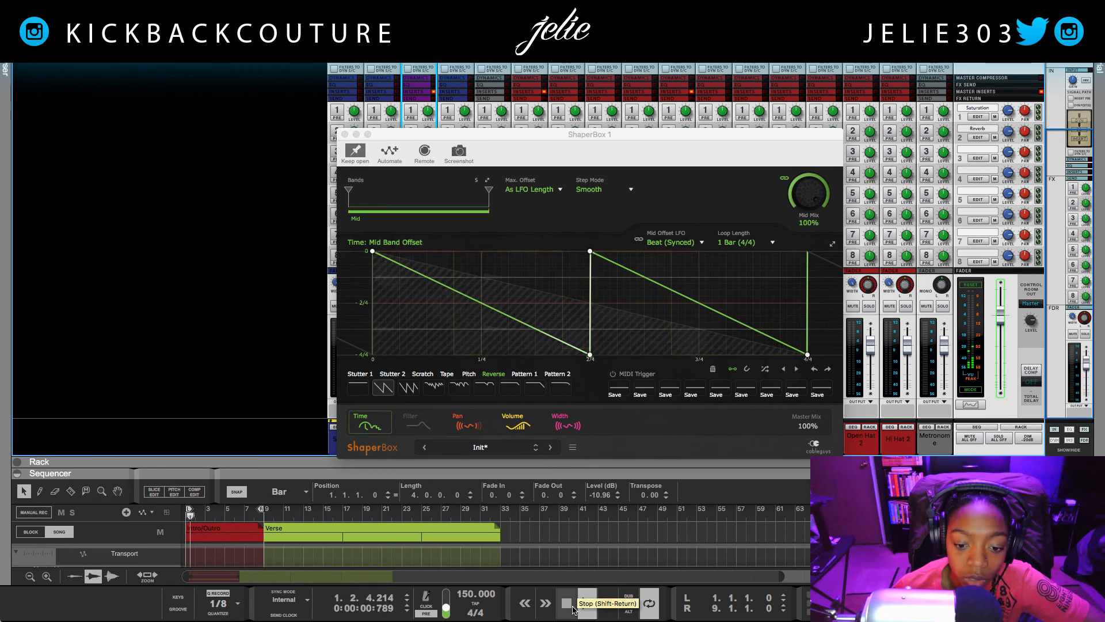
- Compare the Time shaper's mid mix at 0% and 100%, and restart the loop from the beginning
{"action": "left_click_drag", "start_coordinate": [803, 193], "coordinate": [803, 236]}
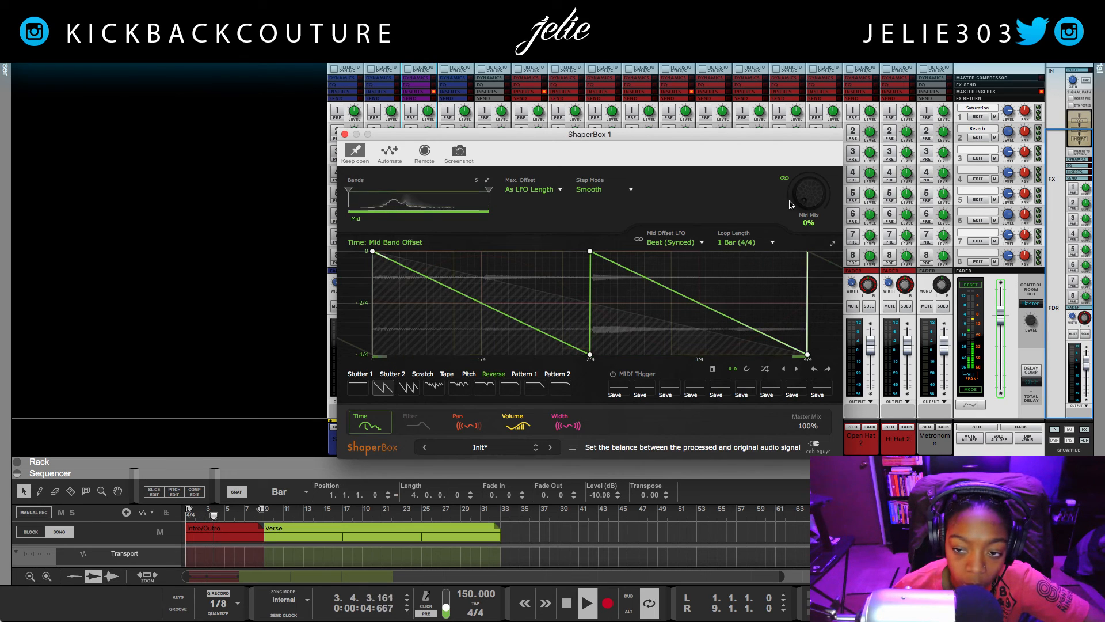
{"action": "left_click_drag", "start_coordinate": [813, 199], "coordinate": [813, 144]}
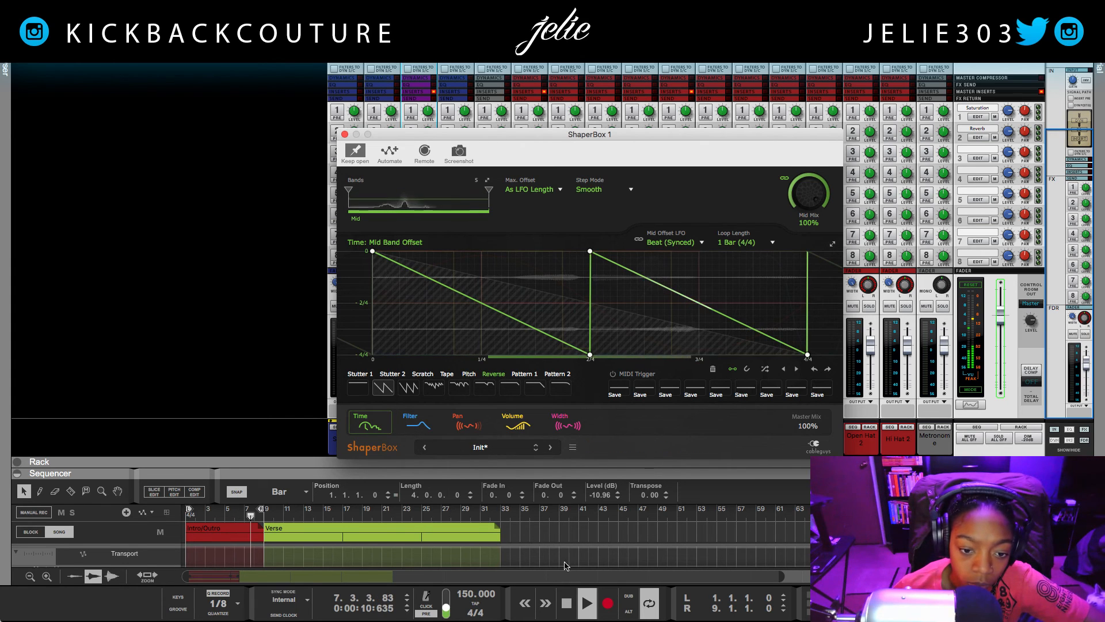
{"action": "left_click", "coordinate": [566, 603]}
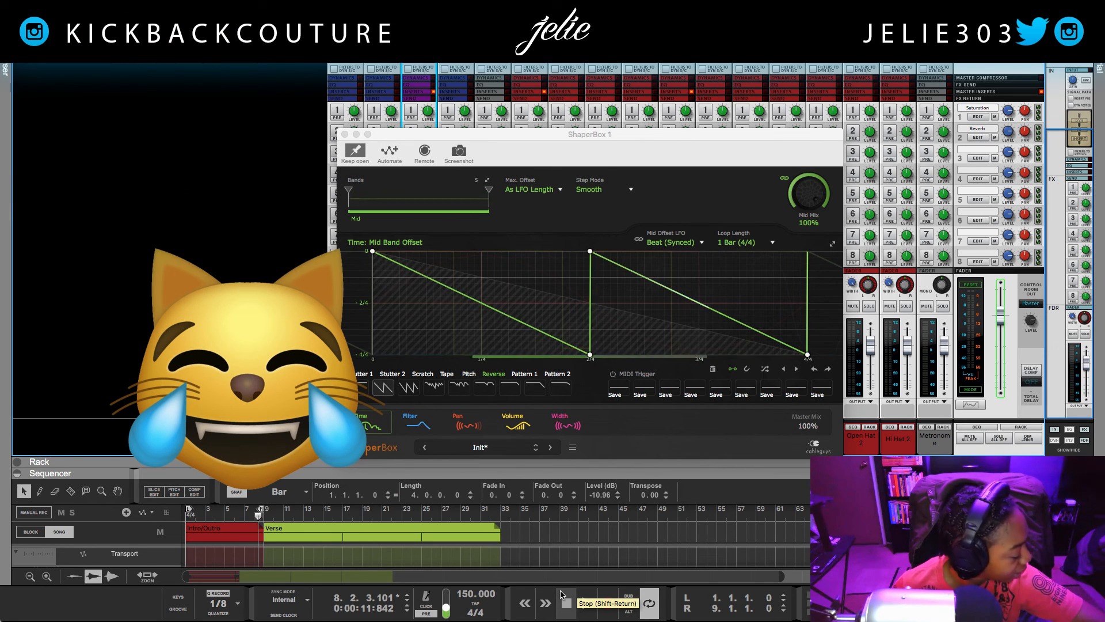
{"action": "left_click", "coordinate": [567, 606]}
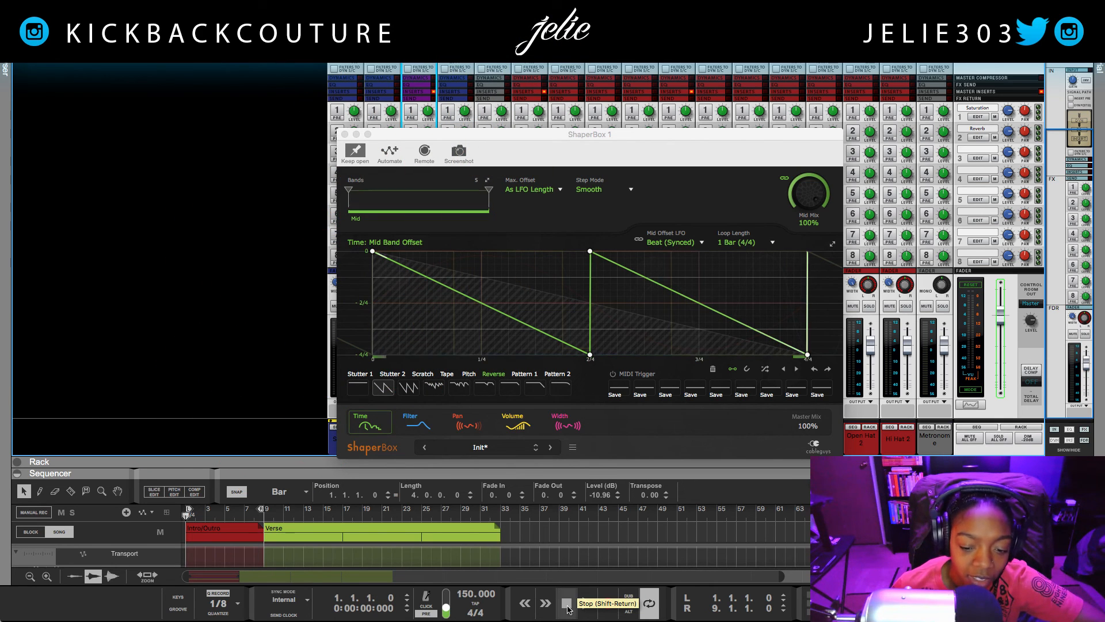
{"action": "left_click", "coordinate": [585, 613]}
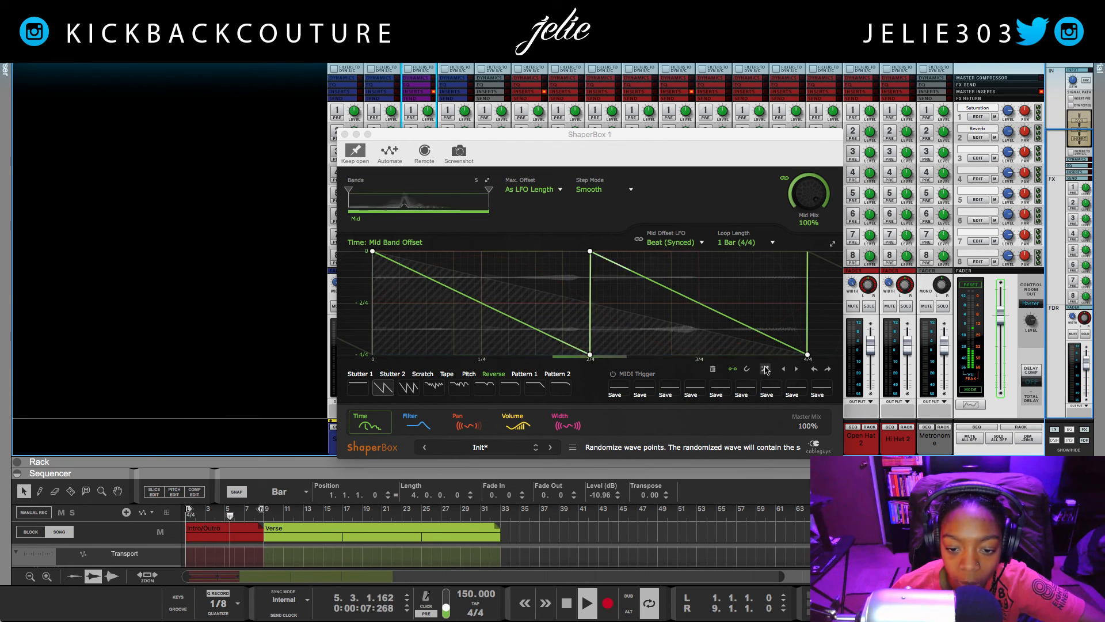
- Randomize the points of the Time mid band wave and shift the wave left and right
{"action": "left_click", "coordinate": [766, 371]}
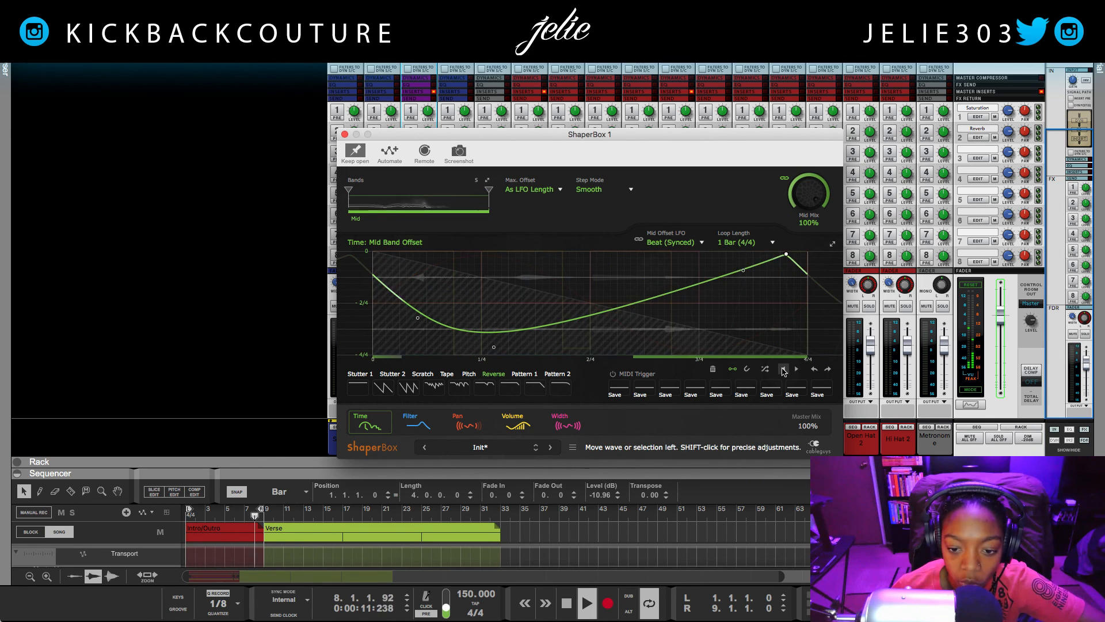
{"action": "left_click", "coordinate": [783, 370]}
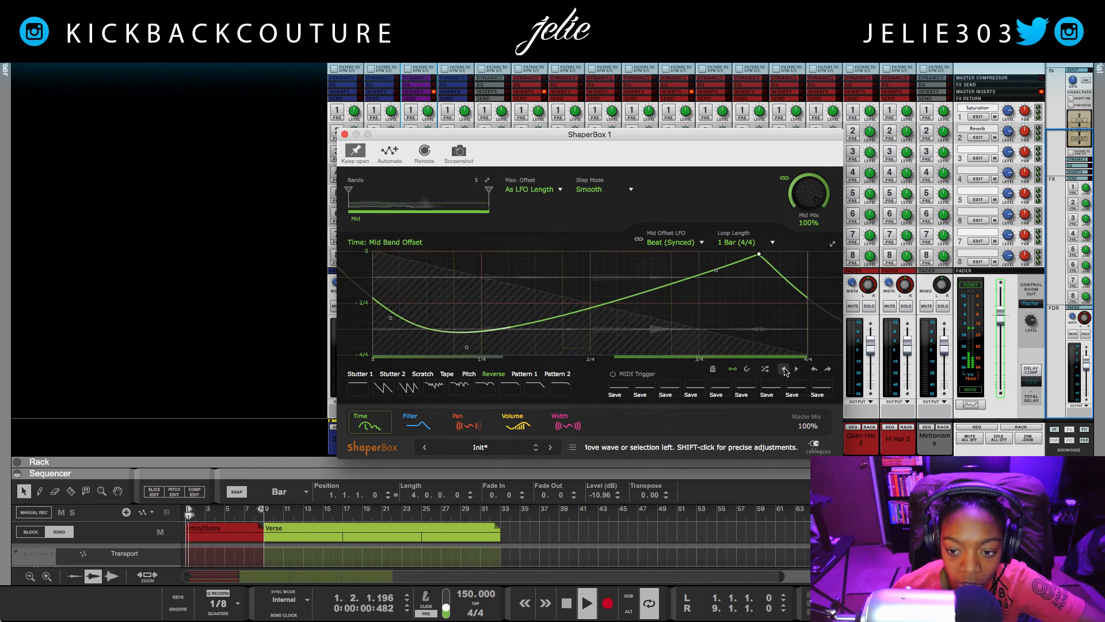
{"action": "left_click", "coordinate": [795, 370]}
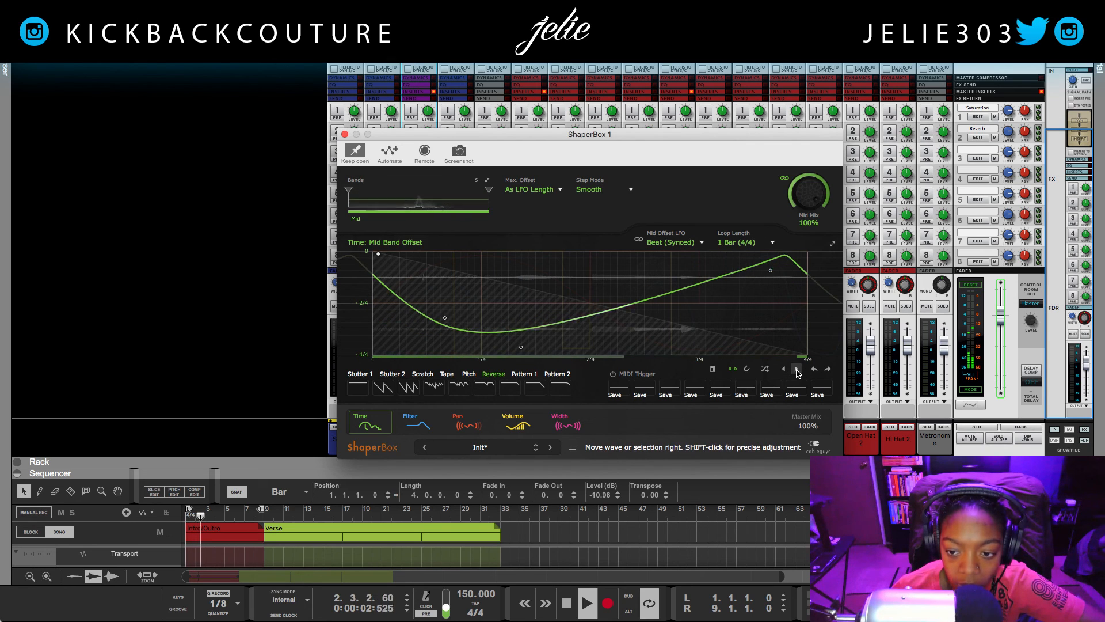
{"action": "left_click", "coordinate": [797, 372]}
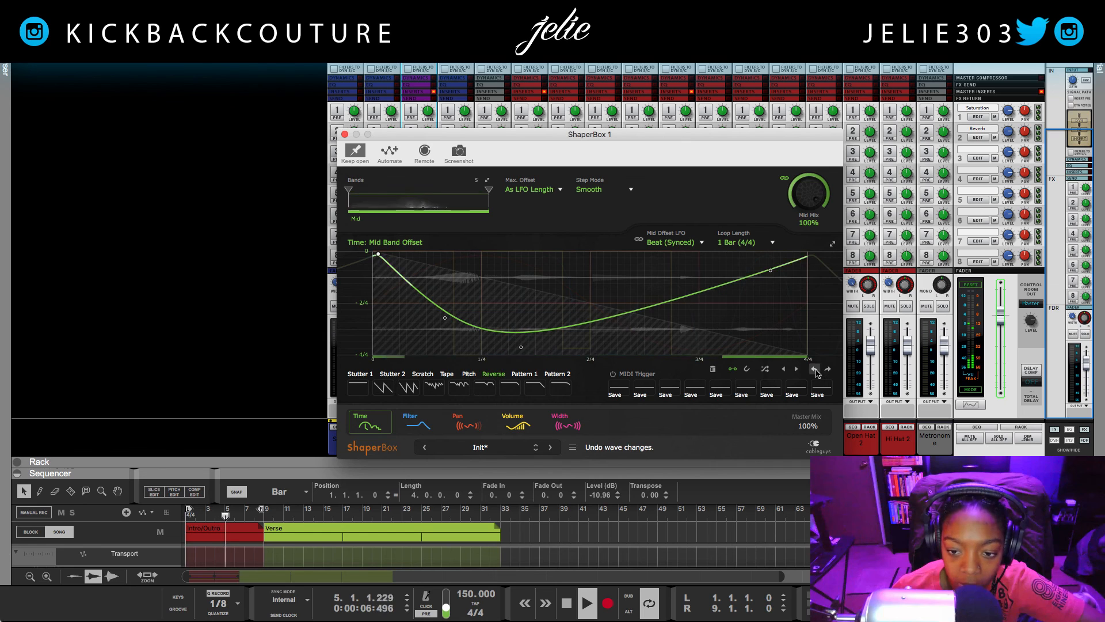
- Undo the wave shifts and randomization back to the two-ramp Time curve, and reposition the ShaperBox window
{"action": "left_click", "coordinate": [815, 370]}
{"action": "left_click", "coordinate": [816, 370]}
{"action": "left_click", "coordinate": [815, 370]}
{"action": "left_click", "coordinate": [815, 370]}
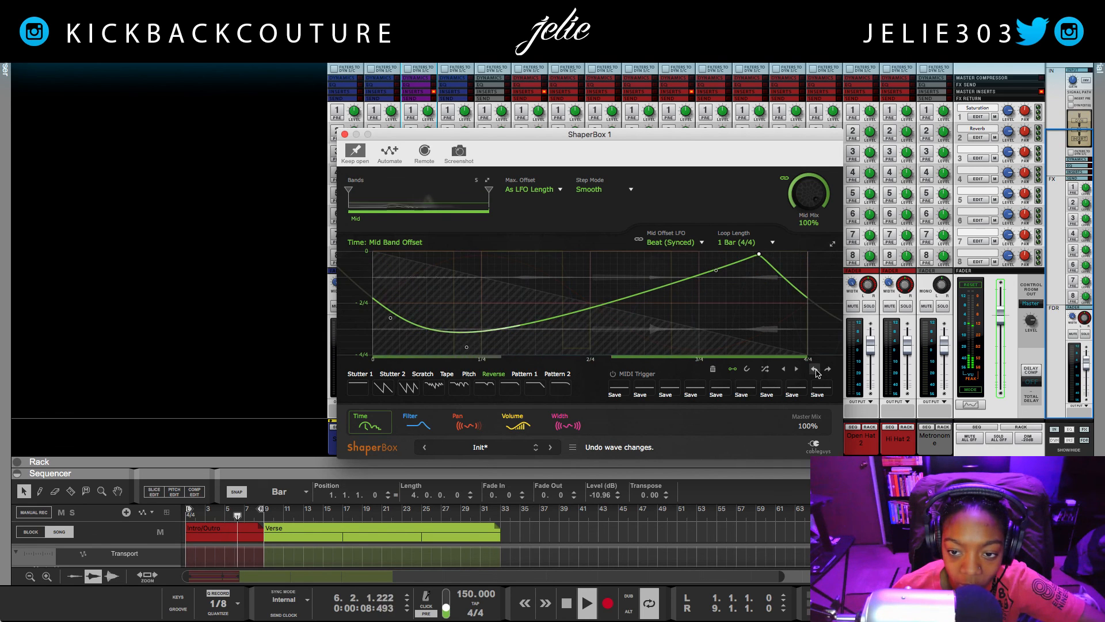
{"action": "left_click", "coordinate": [815, 370]}
{"action": "left_click", "coordinate": [815, 370]}
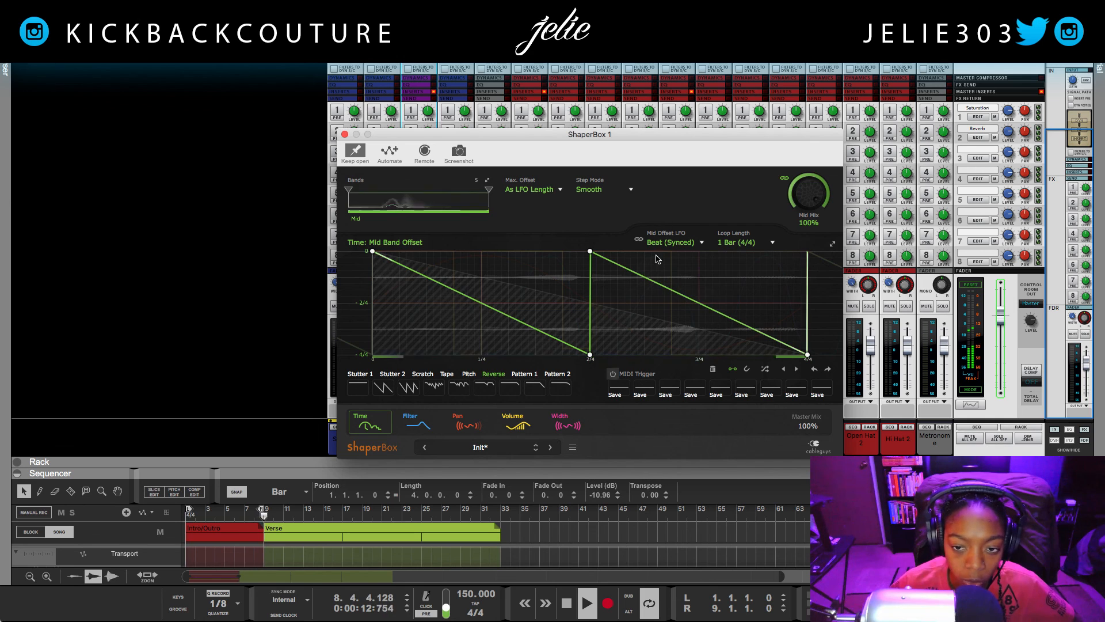
{"action": "left_click_drag", "start_coordinate": [644, 134], "coordinate": [580, 164]}
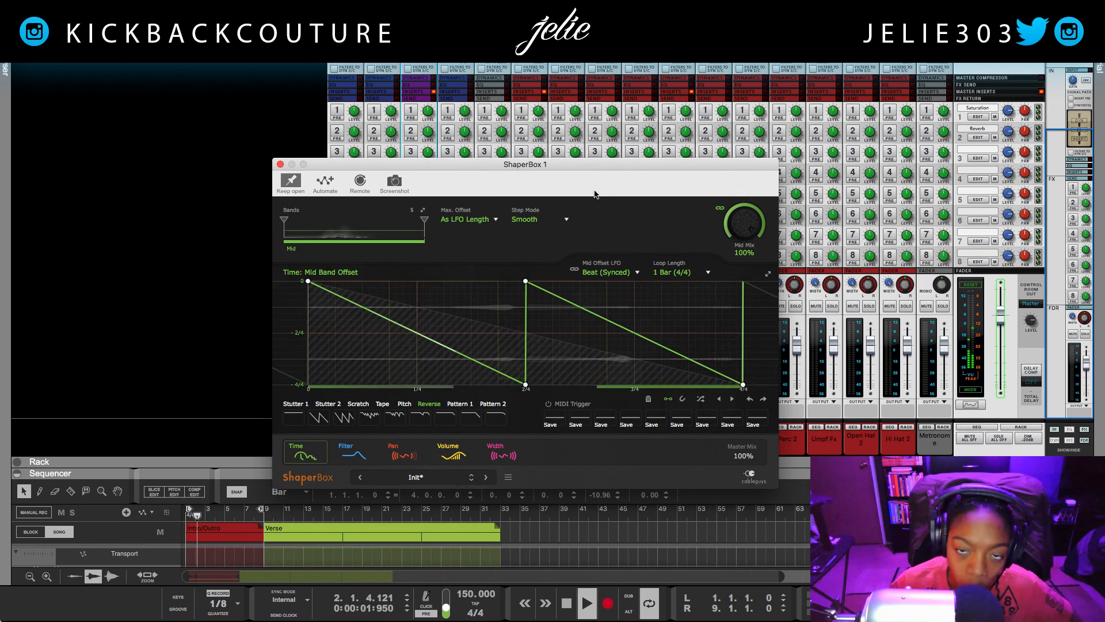